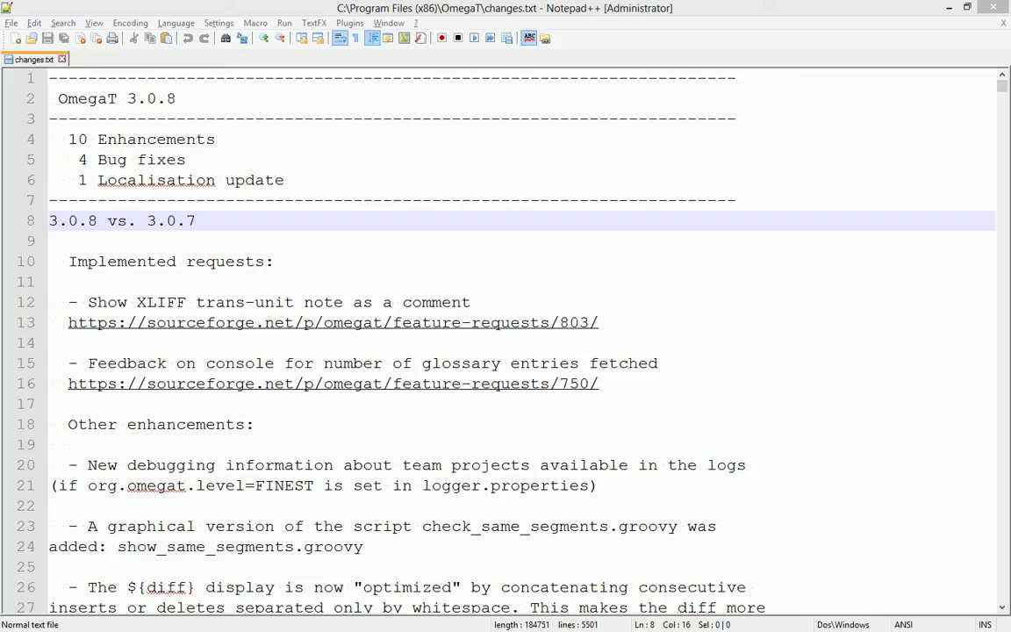
# Highlight the "Show XLIFF trans-unit note as a comment" entry in changes.txt, and open project.xlf from Project 01's source folder
pyautogui.doubleClick(91, 221)
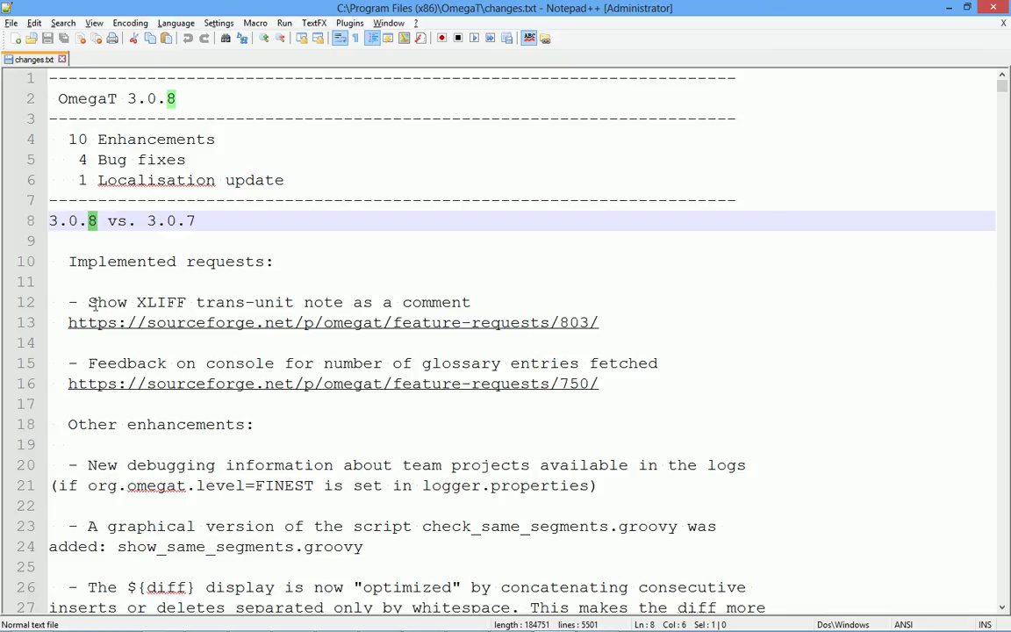
pyautogui.moveTo(88, 303); pyautogui.dragTo(471, 304)
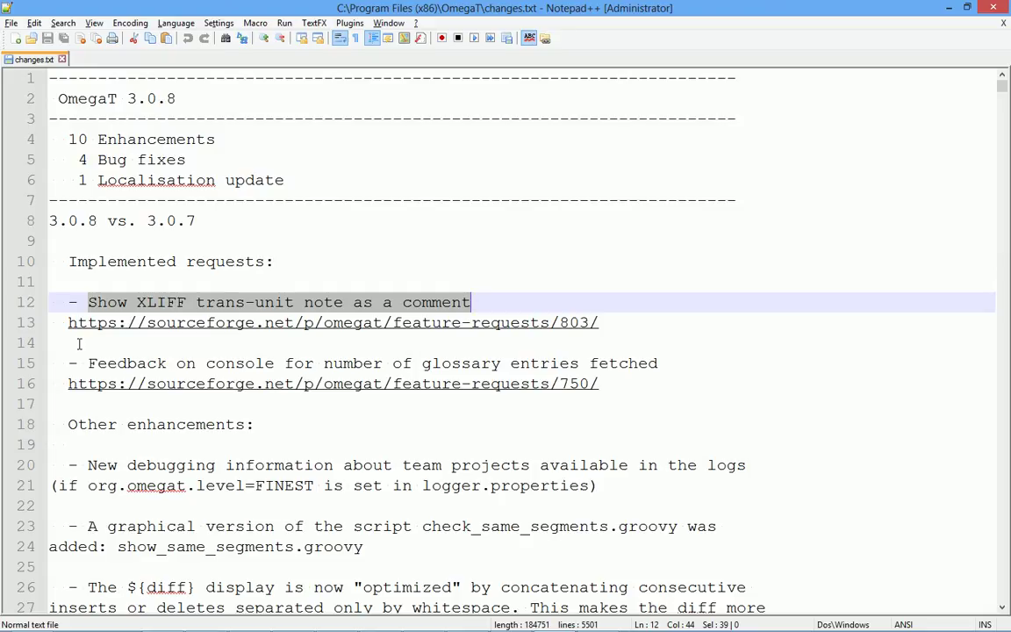
pyautogui.hotkey('alt', 'Tab')
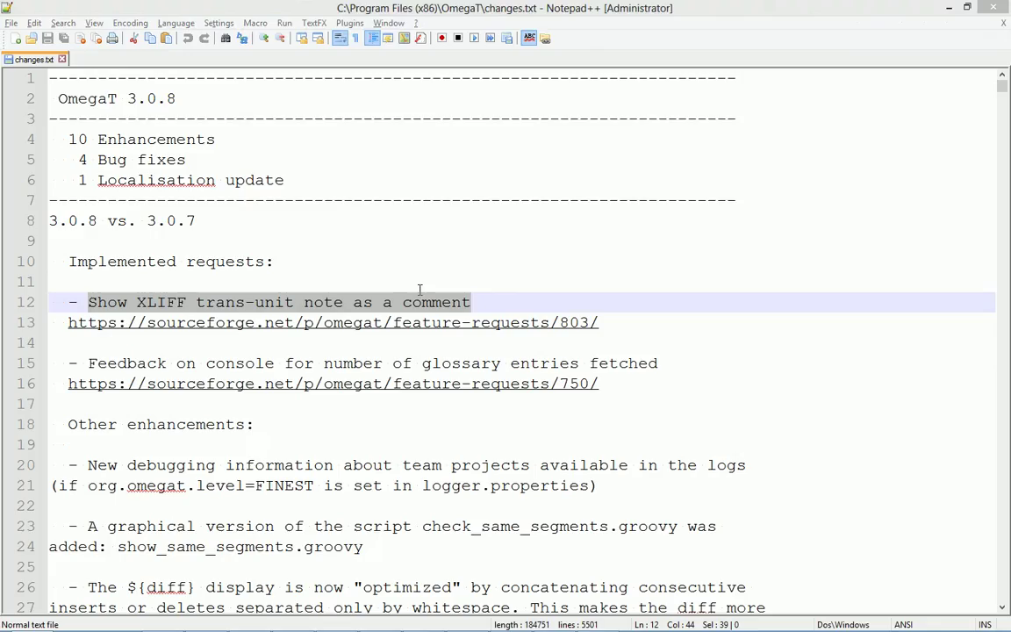
pyautogui.hotkey('alt', 'Tab')
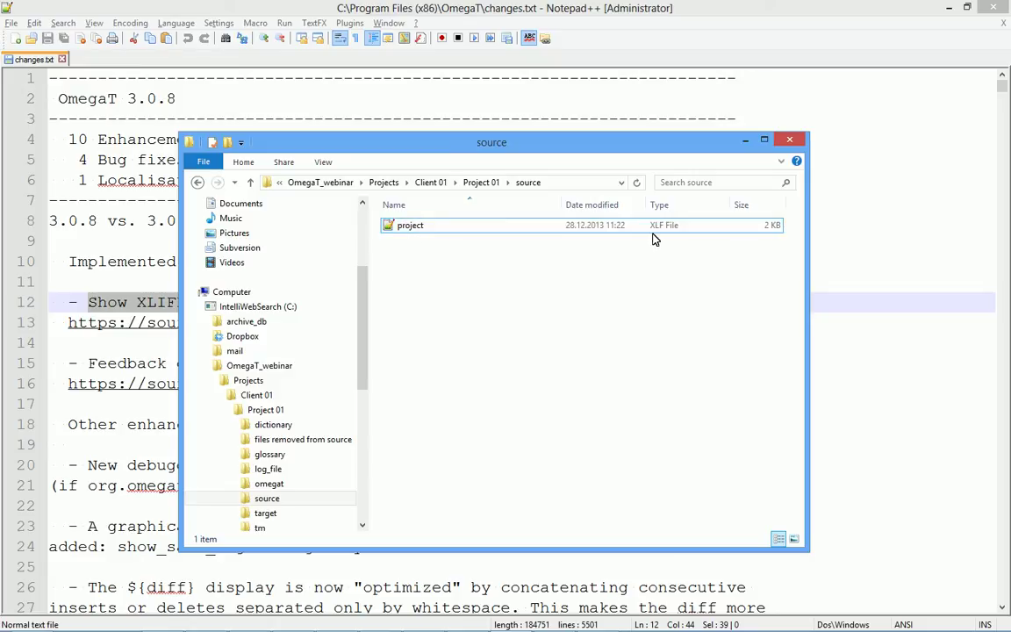
pyautogui.doubleClick(436, 226)
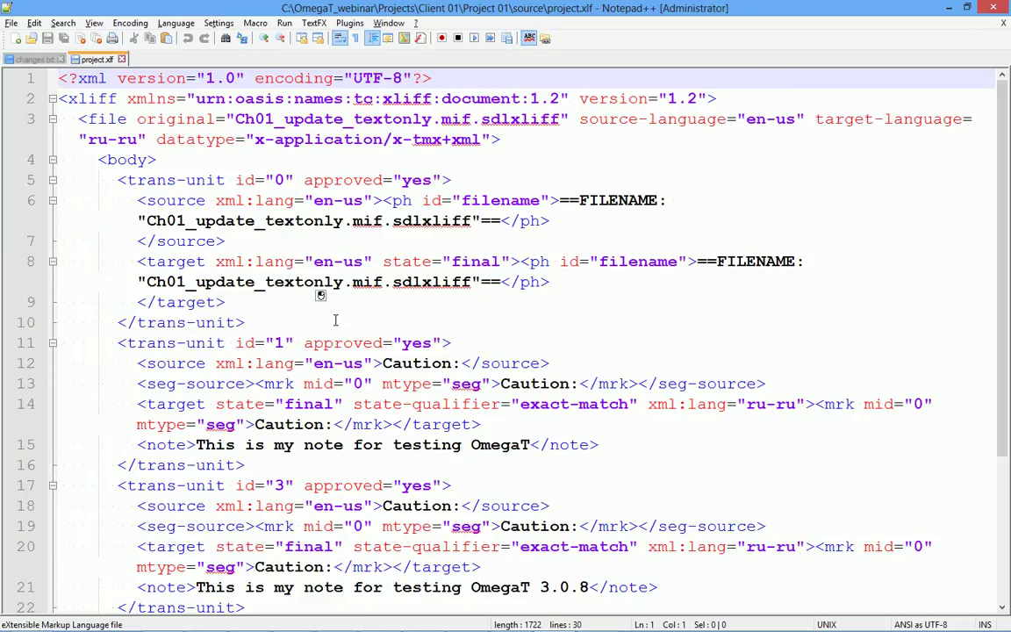
# Highlight the note lines of trans-units 1 and 3 in project.xlf to examine them
pyautogui.scroll(-1, 307, 288)
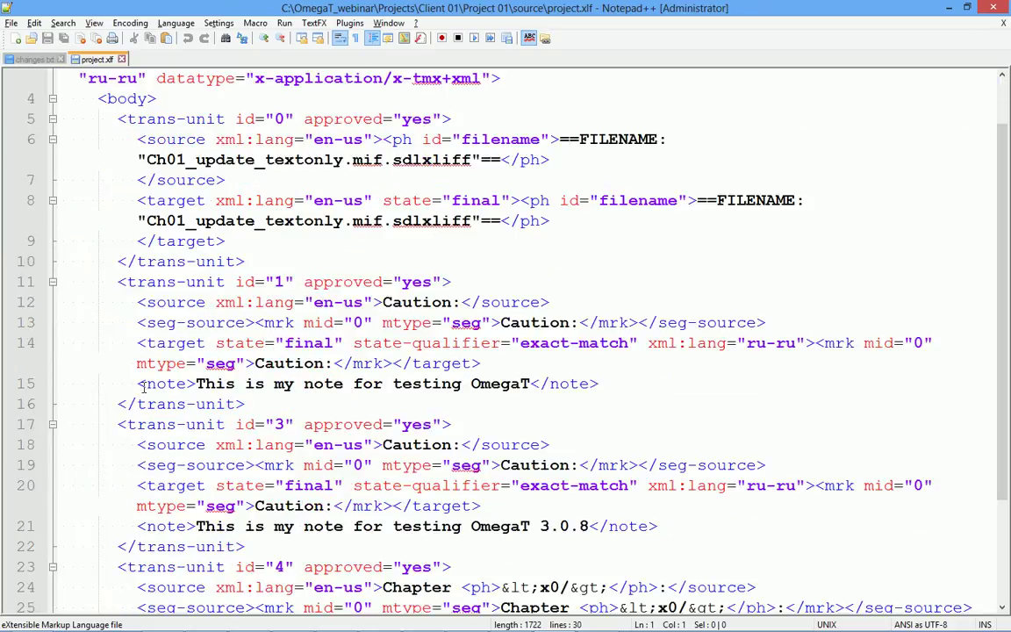
pyautogui.moveTo(138, 384); pyautogui.dragTo(601, 383)
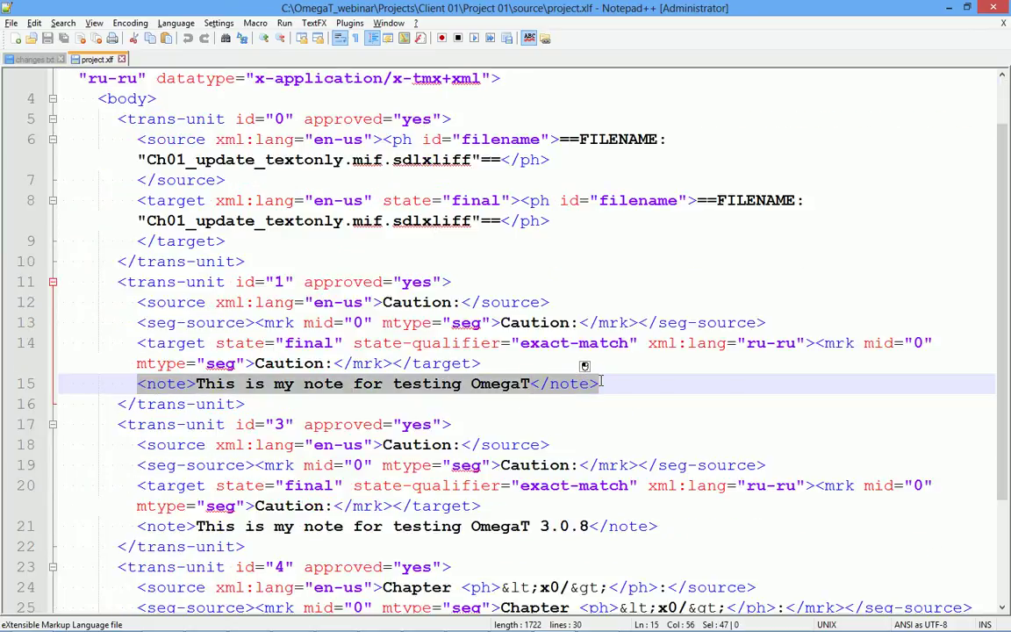
pyautogui.scroll(-2, 271, 384)
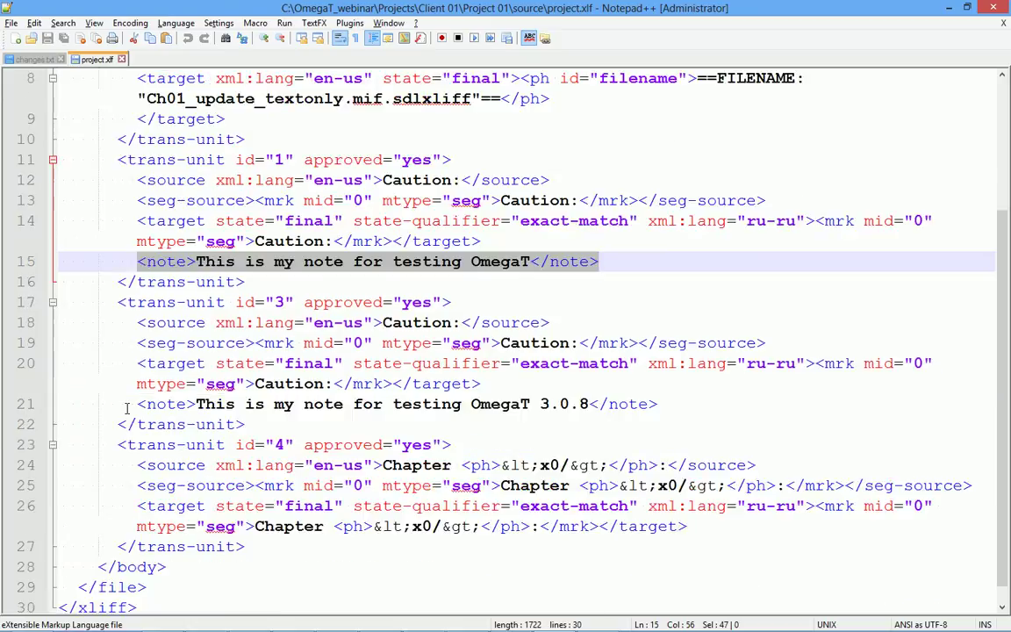
pyautogui.moveTo(127, 408); pyautogui.dragTo(641, 387)
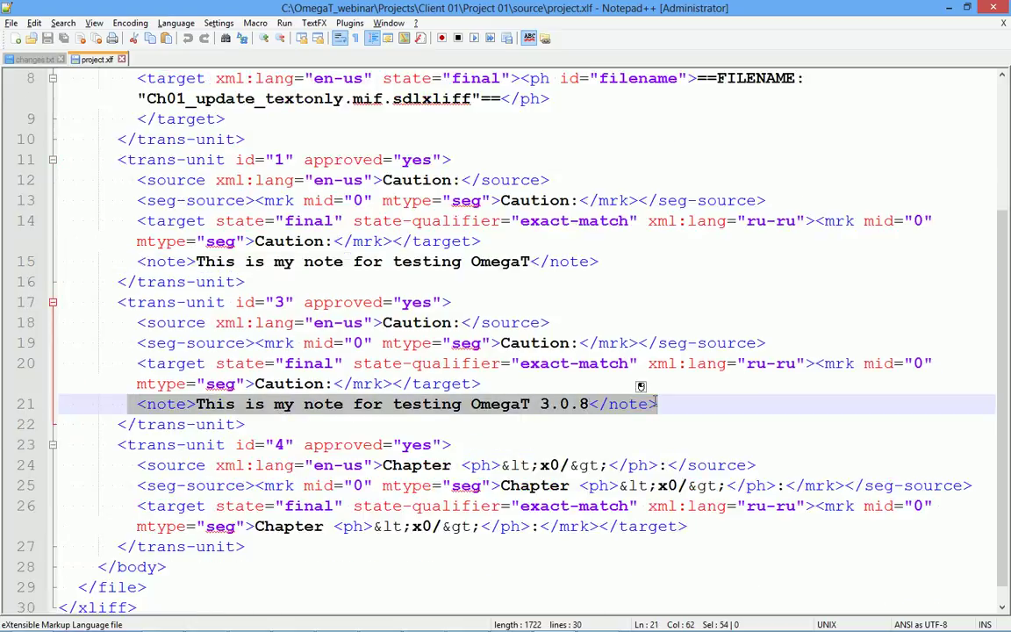
pyautogui.scroll(1, 578, 348)
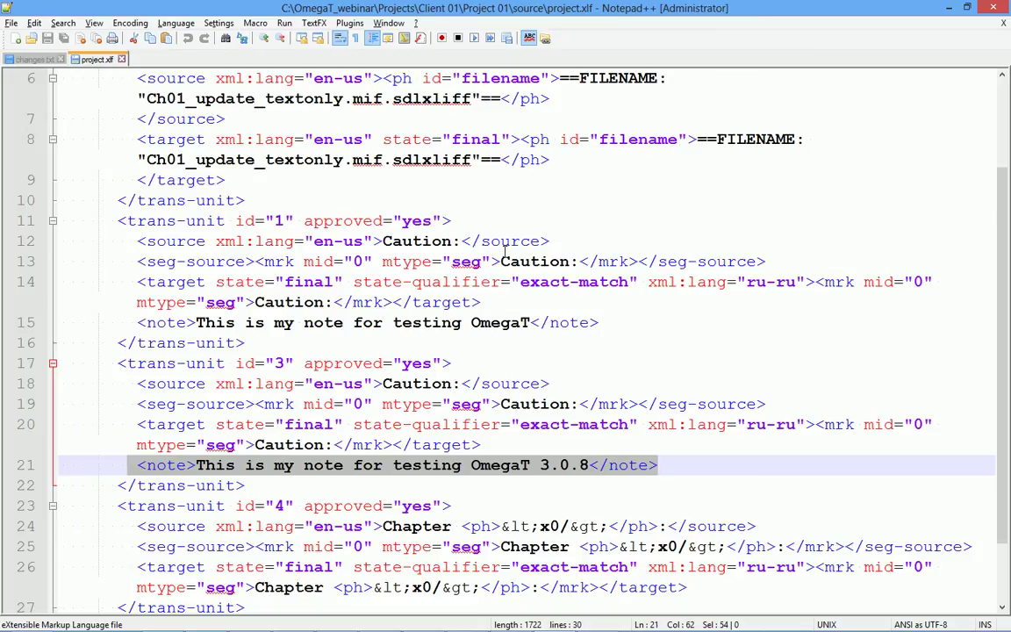
# Change the note of trans-unit 1 to "This is my note for OmegaT video"
pyautogui.click(335, 323)
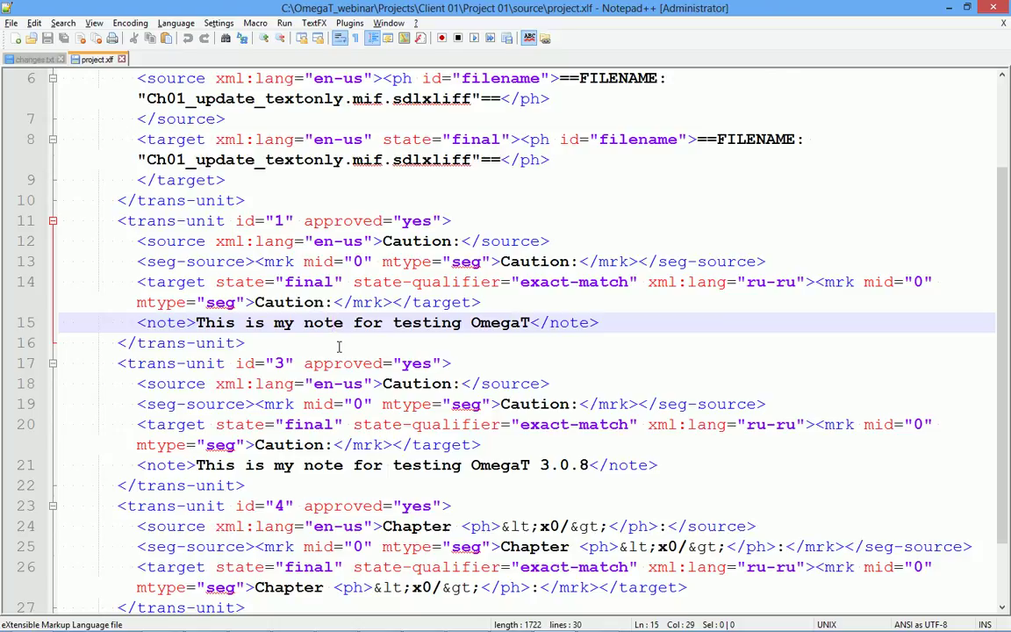
pyautogui.hotkey('ctrl', 'Left')
pyautogui.hotkey('ctrl', 'Right')
pyautogui.hotkey('ctrl', 'Right')
pyautogui.hotkey('ctrl', 'Left')
pyautogui.hotkey('ctrl', 'Left')
pyautogui.hotkey('ctrl', 'Right')
pyautogui.hotkey('ctrl', 'Right')
pyautogui.hotkey('ctrl', 'Delete')
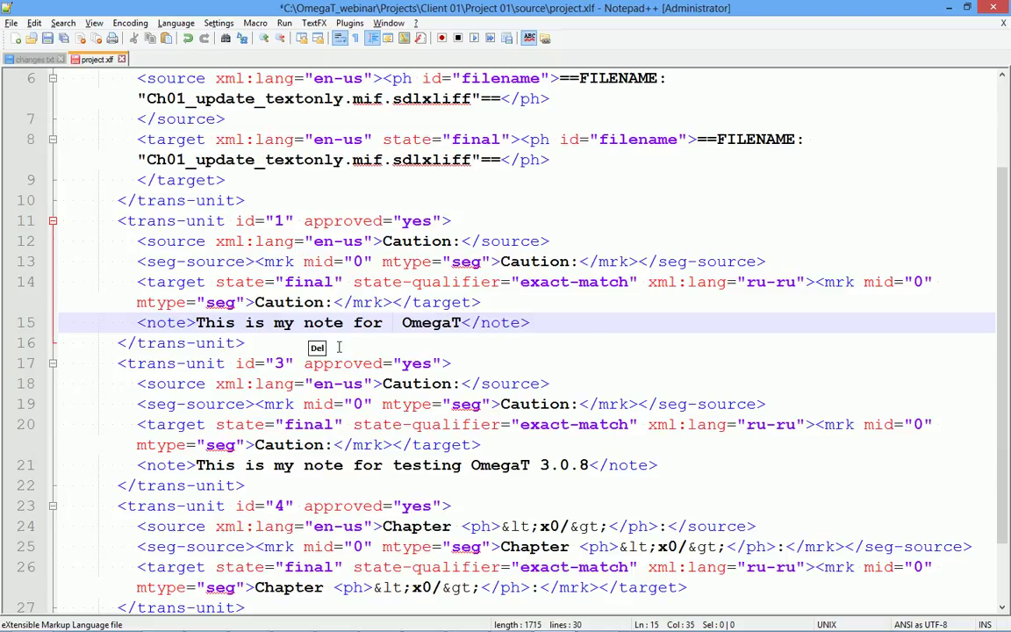
pyautogui.press('Delete')
pyautogui.hotkey('ctrl', 'Right')
pyautogui.write('video')
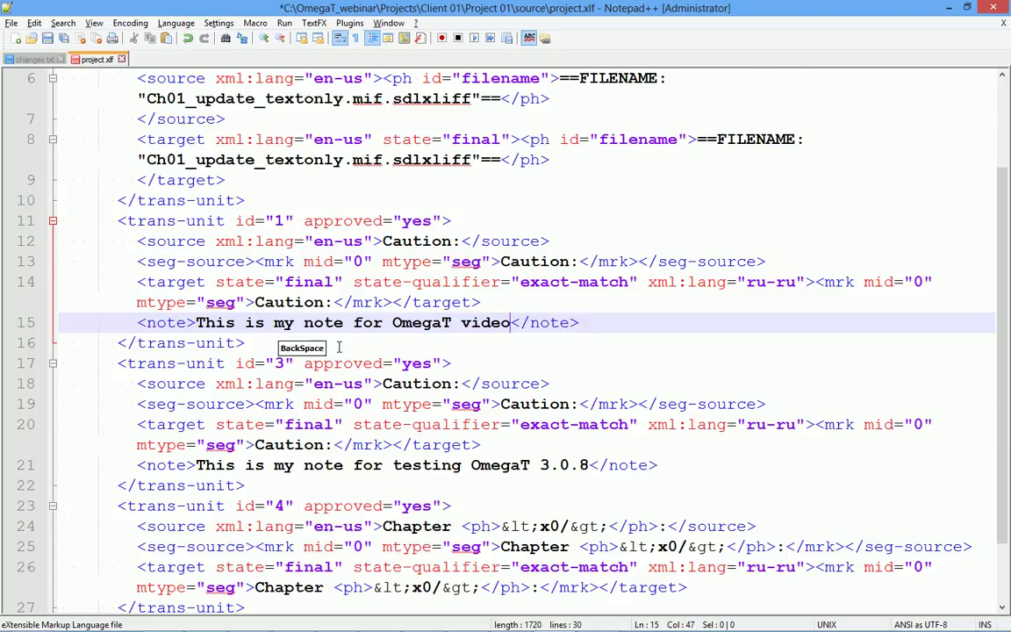
# Change trans-unit 3's note to "This is my note for showing how notes work in XlIFF in OmegaT 3.0.8" and save project.xlf
pyautogui.press('Down')
pyautogui.press('Down')
pyautogui.press('Down')
pyautogui.press('Down')
pyautogui.press('Down')
pyautogui.press('Down')
pyautogui.hotkey('ctrl', 'Left')
pyautogui.hotkey('ctrl', 'Left')
pyautogui.hotkey('ctrl', 'Left')
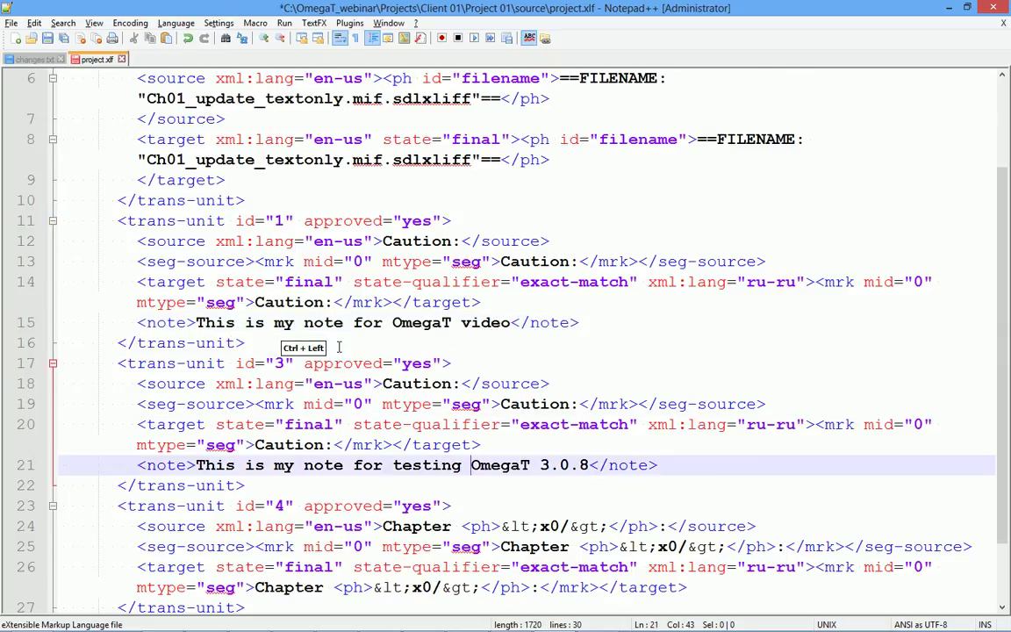
pyautogui.hotkey('ctrl', 'Right')
pyautogui.hotkey('ctrl', 'Delete')
pyautogui.write('sho')
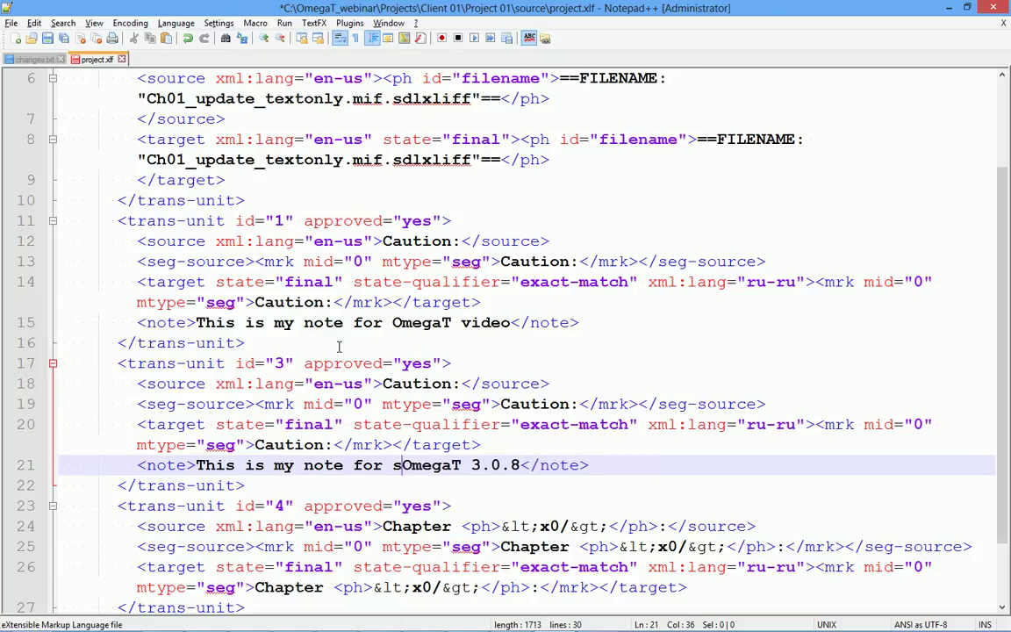
pyautogui.write('wing how no')
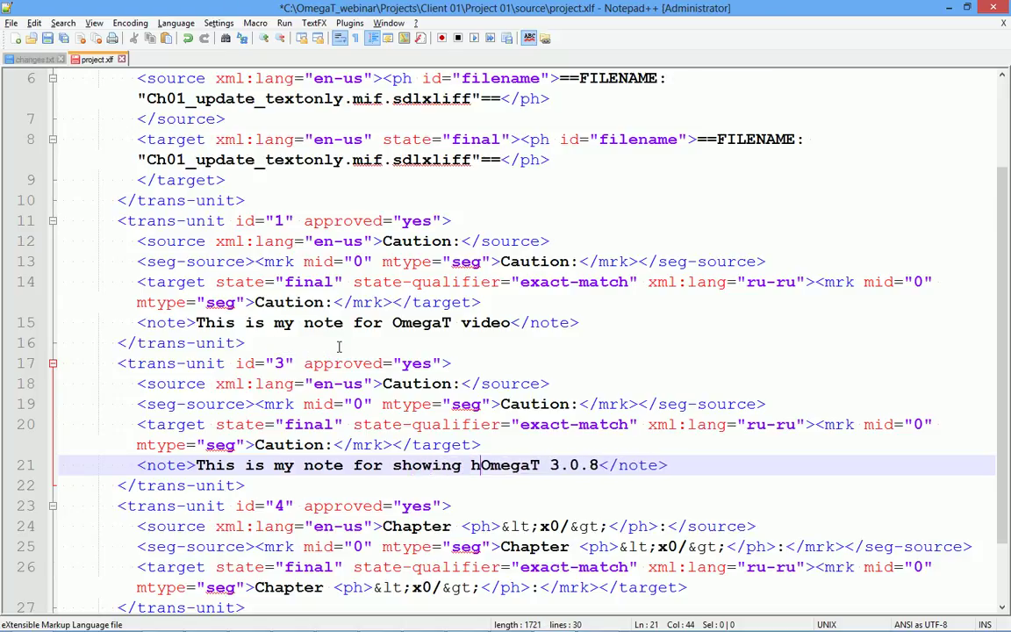
pyautogui.write('tes work i')
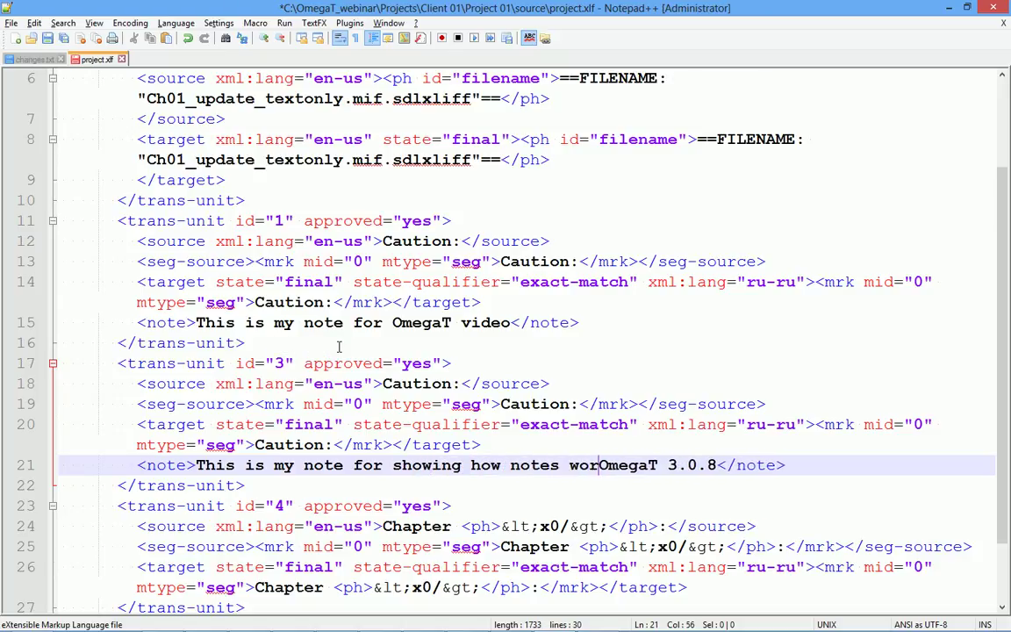
pyautogui.write('n')
pyautogui.hotkey('ctrl', 'shift', 'Right')
pyautogui.hotkey('ctrl', 'shift', 'Left')
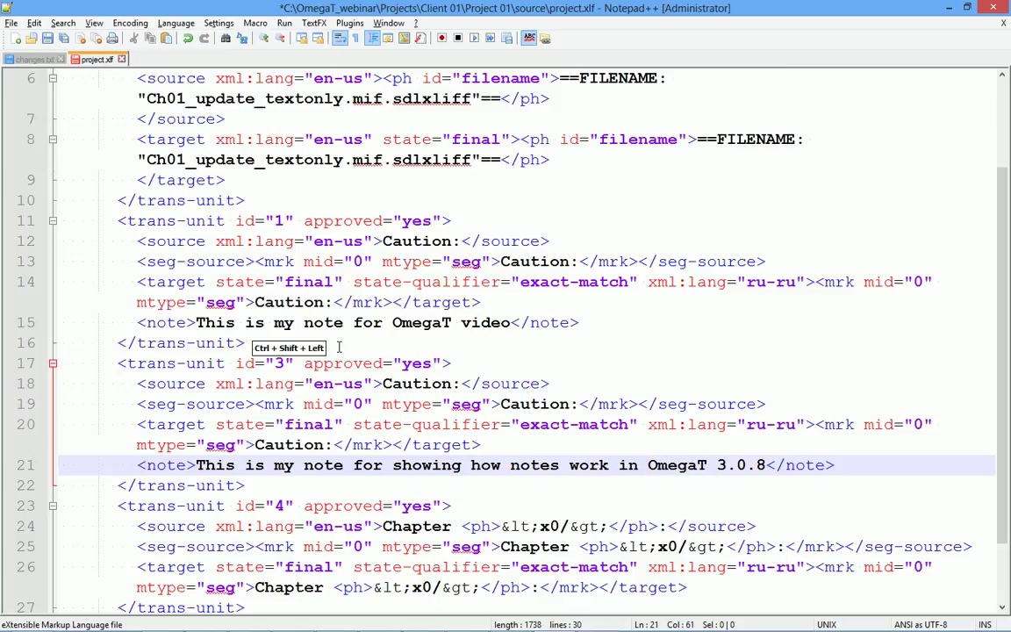
pyautogui.write('Xli')
pyautogui.press('BackSpace')
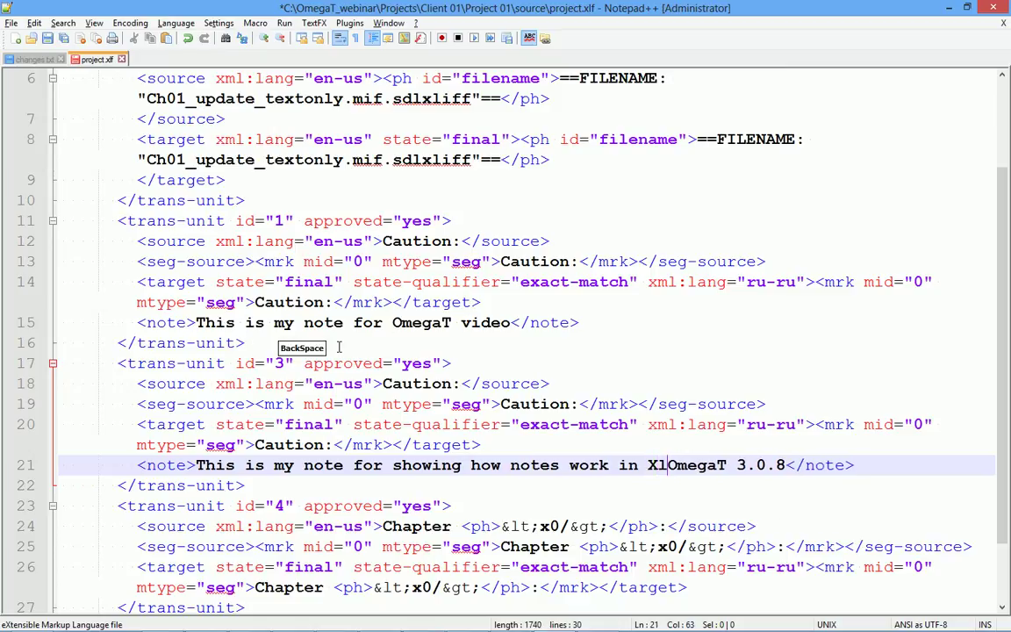
pyautogui.write('IFF in')
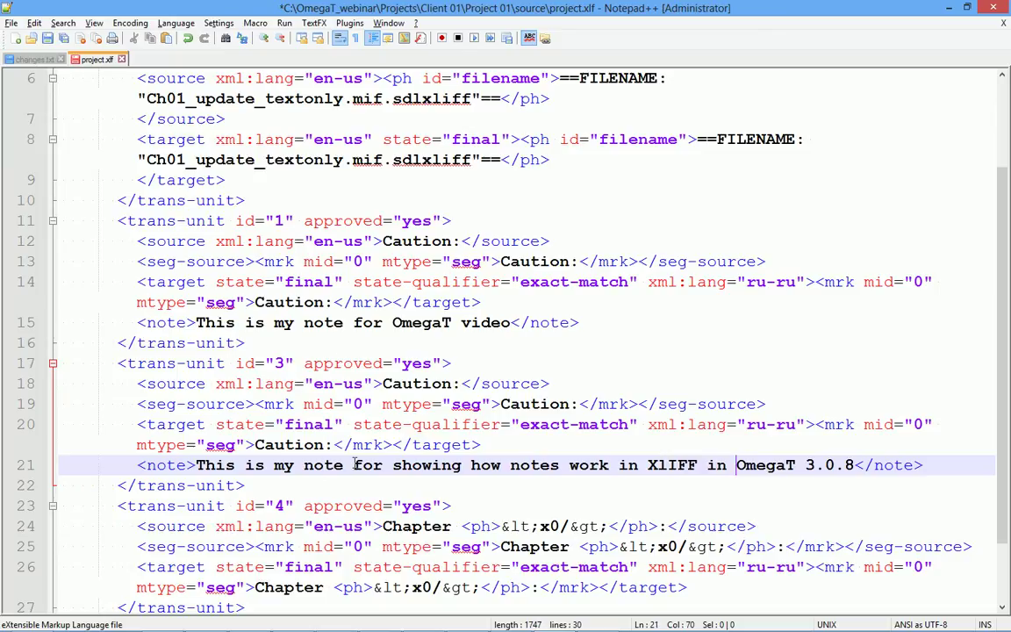
pyautogui.hotkey('ctrl', 's')
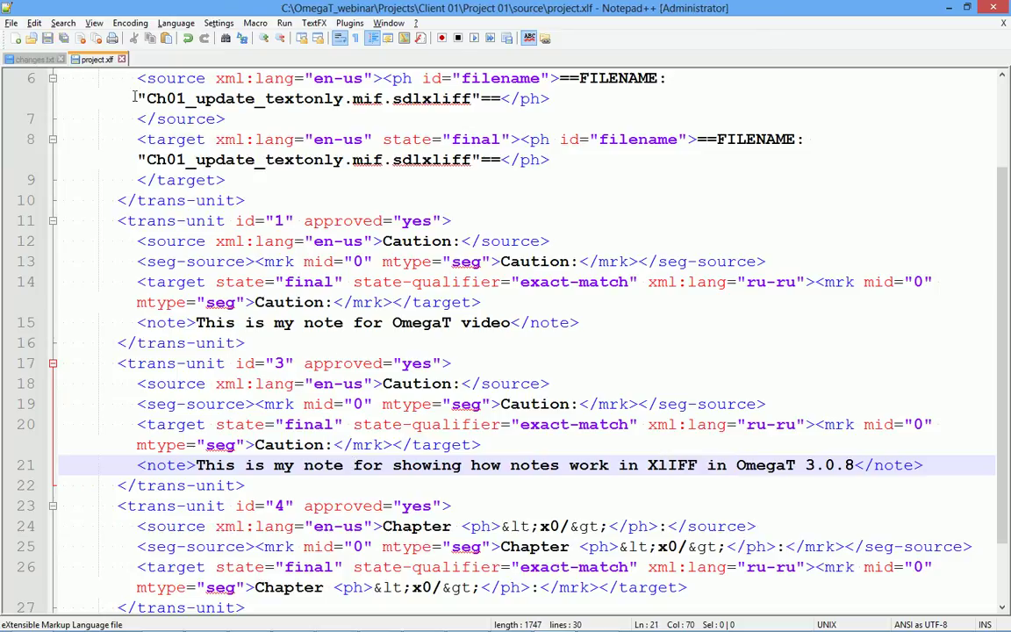
# Switch to OmegaT, open Project 01 and bring up project.xlf from its project files in the editor
pyautogui.hotkey('alt', 'Tab')
pyautogui.hotkey('alt', 'Tab')
pyautogui.hotkey('alt', 'Tab')
pyautogui.hotkey('alt', 'Tab')
pyautogui.hotkey('alt', 'Tab')
pyautogui.hotkey('alt', 'Tab')
pyautogui.hotkey('alt', 'Tab')
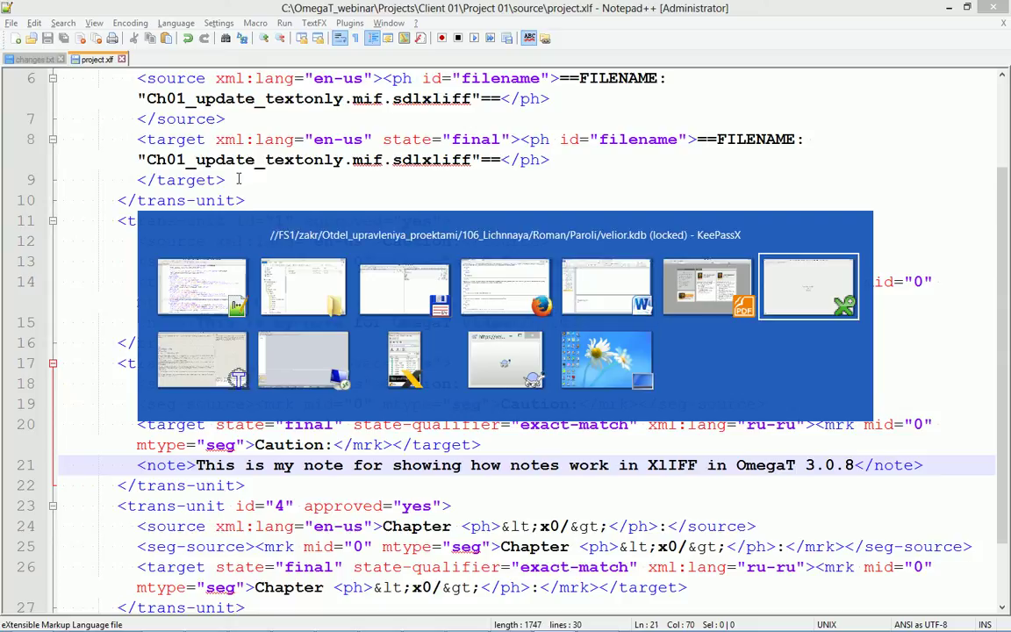
pyautogui.hotkey('ctrl', 'o')
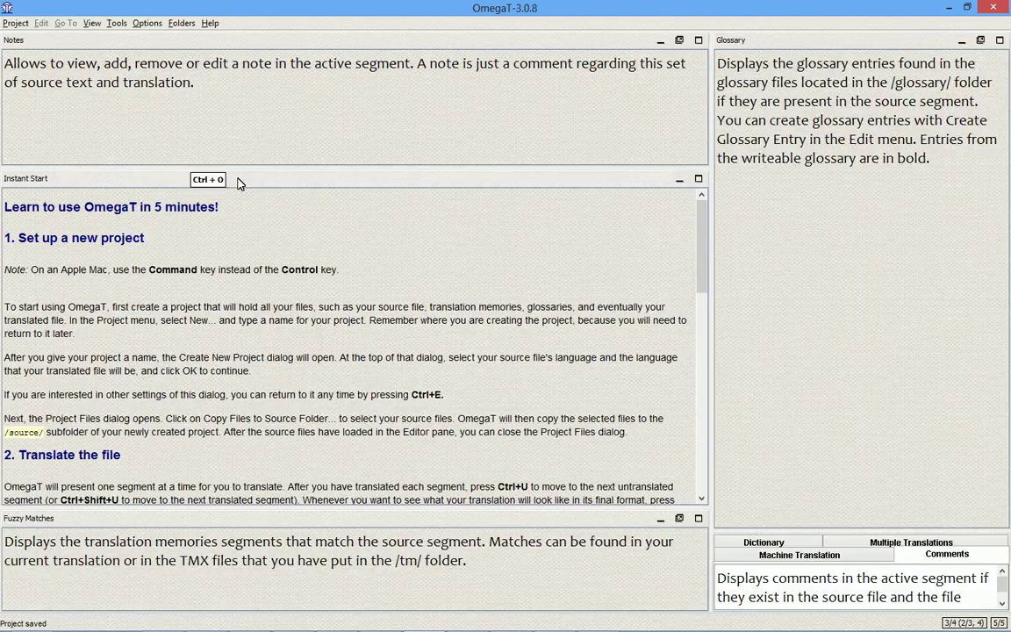
pyautogui.doubleClick(410, 221)
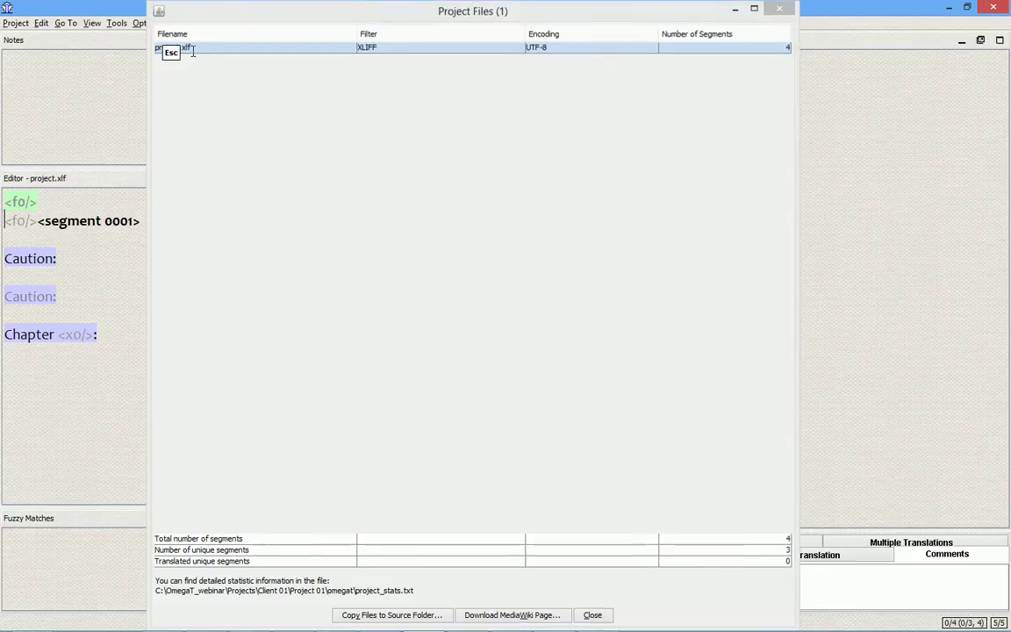
pyautogui.doubleClick(172, 49)
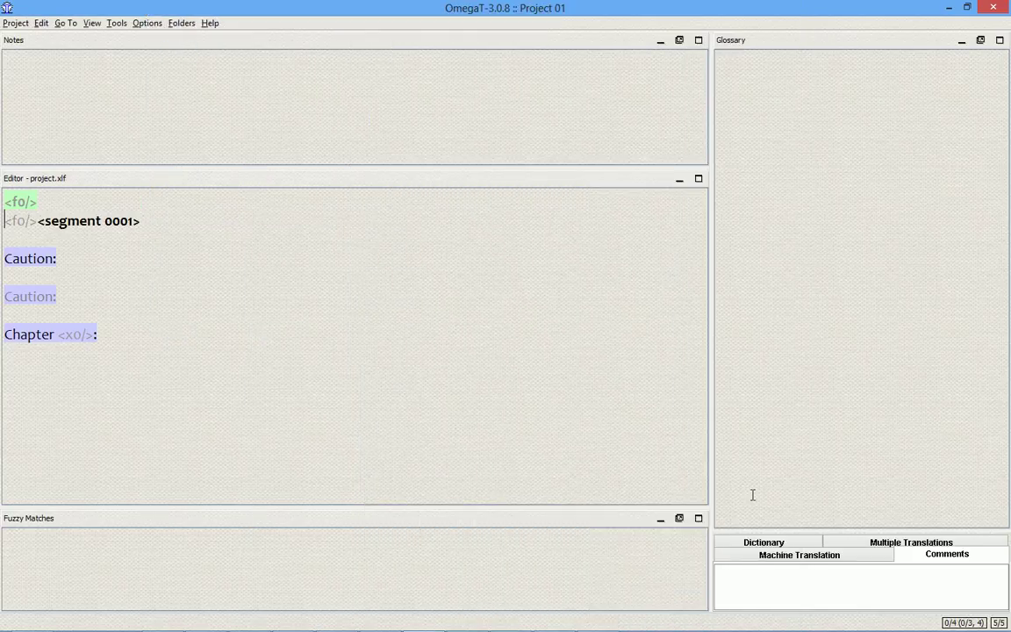
# Enlarge the Comments pane and advance from the first segment to segment 0002
pyautogui.moveTo(840, 533); pyautogui.dragTo(841, 415)
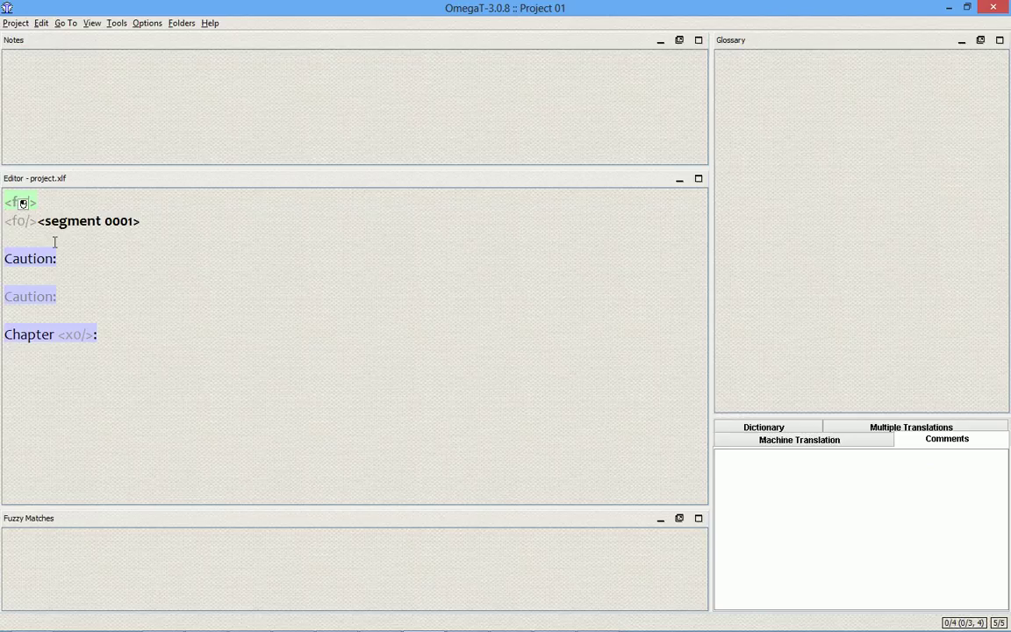
pyautogui.press('Return')
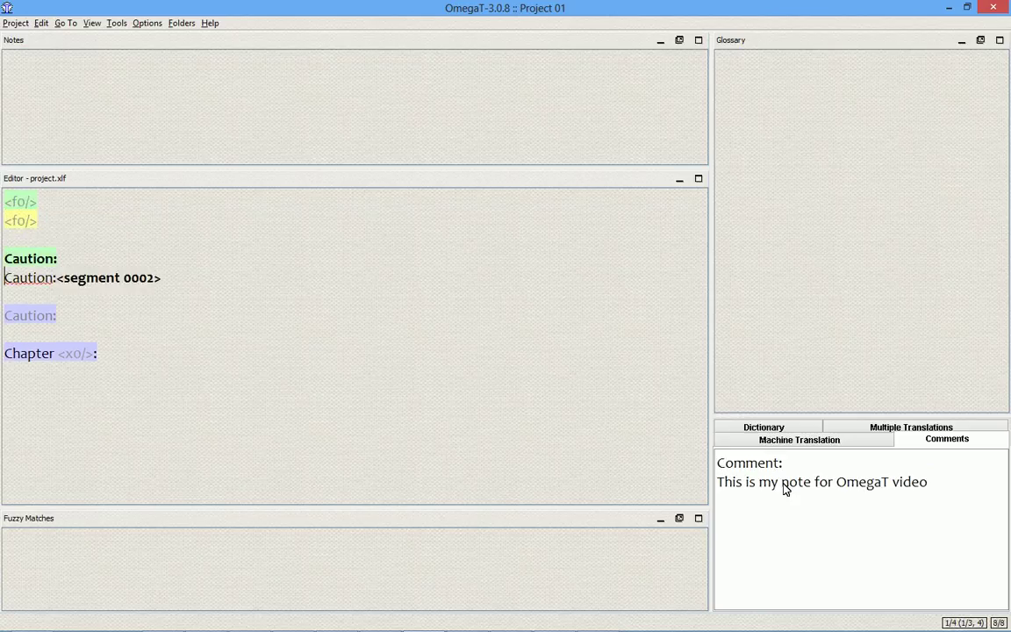
# Switch back to project.xlf in Notepad++ and highlight the note line of trans-unit 1 for comparison with the OmegaT comment
pyautogui.hotkey('alt', 'Tab')
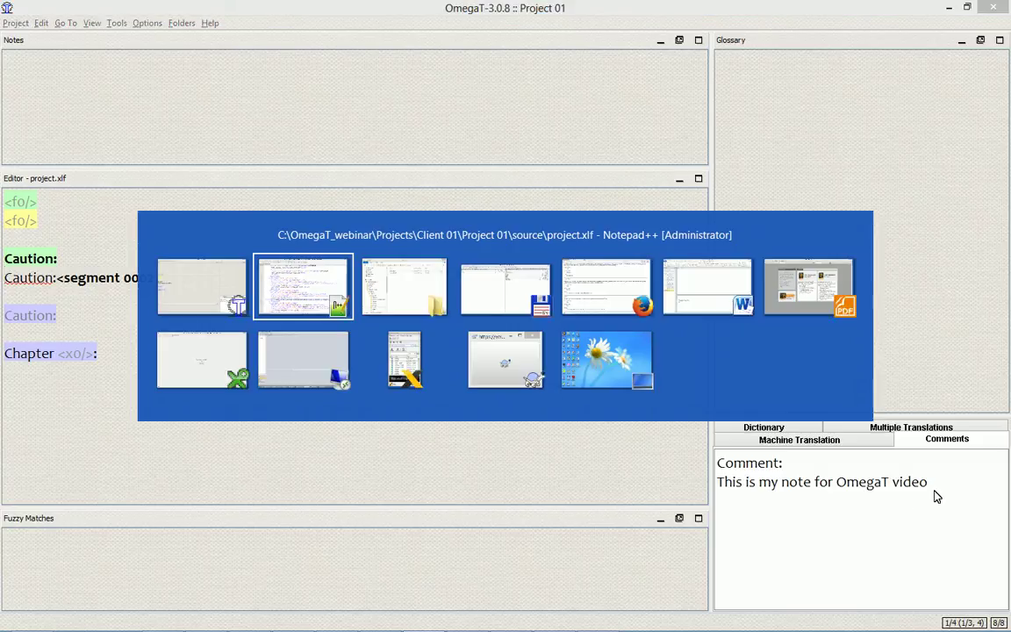
pyautogui.hotkey('alt', 'Tab')
pyautogui.hotkey('alt', 'shift', 'Tab')
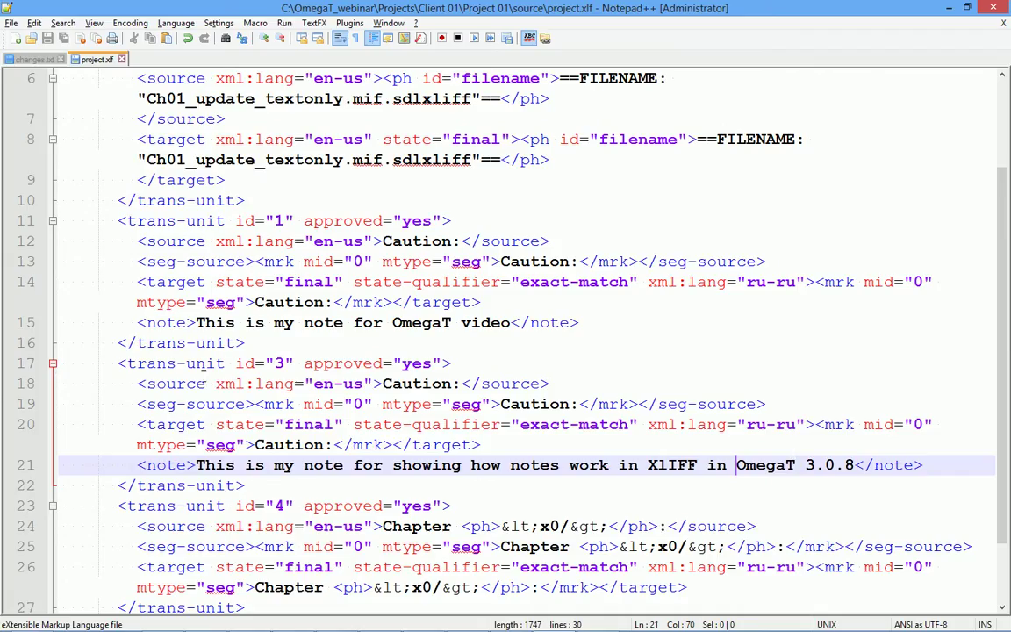
pyautogui.moveTo(131, 318); pyautogui.dragTo(562, 311)
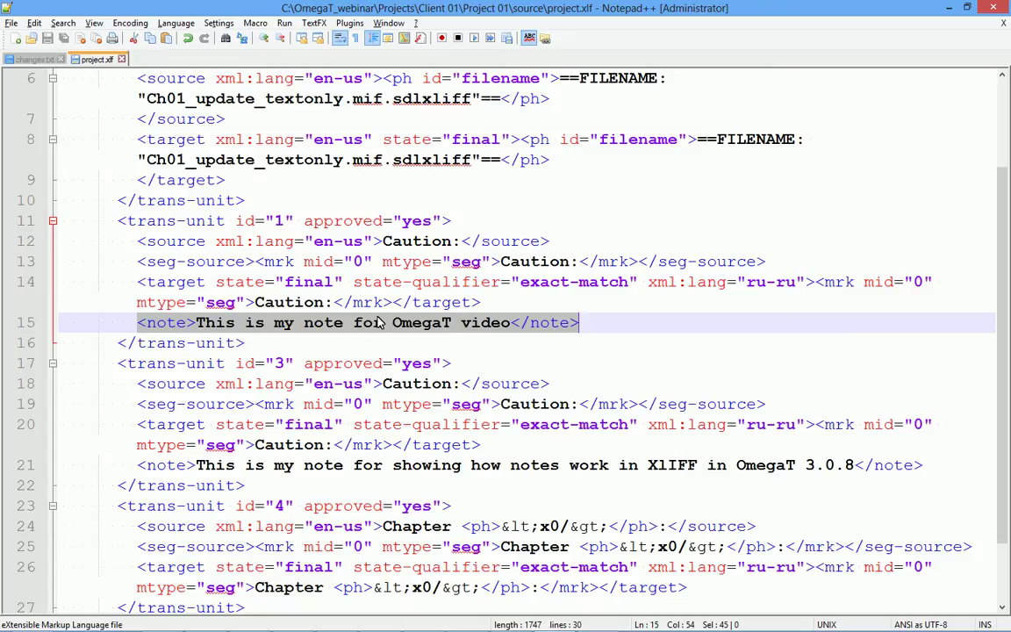
# Return to OmegaT, advance to segment 0003 and highlight its comment text
pyautogui.hotkey('alt', 'Tab')
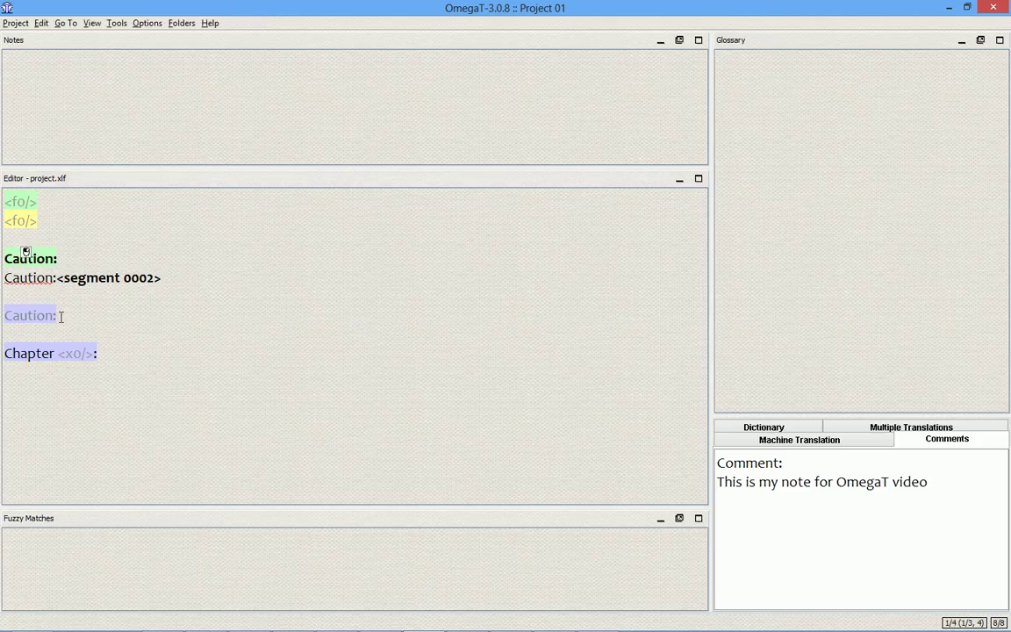
pyautogui.press('Return')
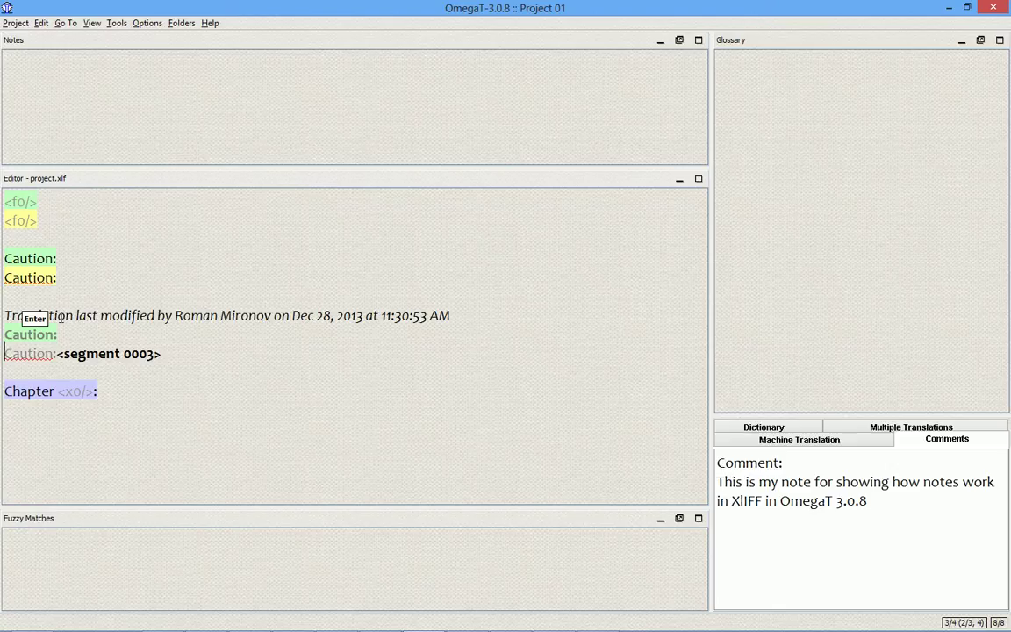
pyautogui.moveTo(867, 502); pyautogui.dragTo(716, 482)
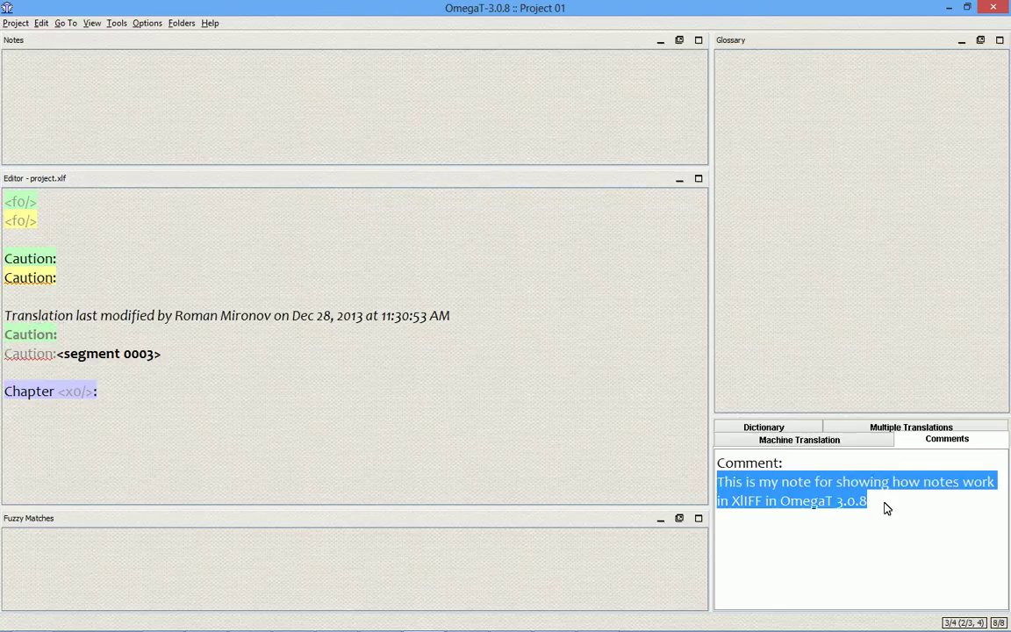
# Switch to project.xlf in Notepad++ and highlight the note line of trans-unit 3 for comparison
pyautogui.hotkey('alt', 'Tab')
pyautogui.click(283, 445)
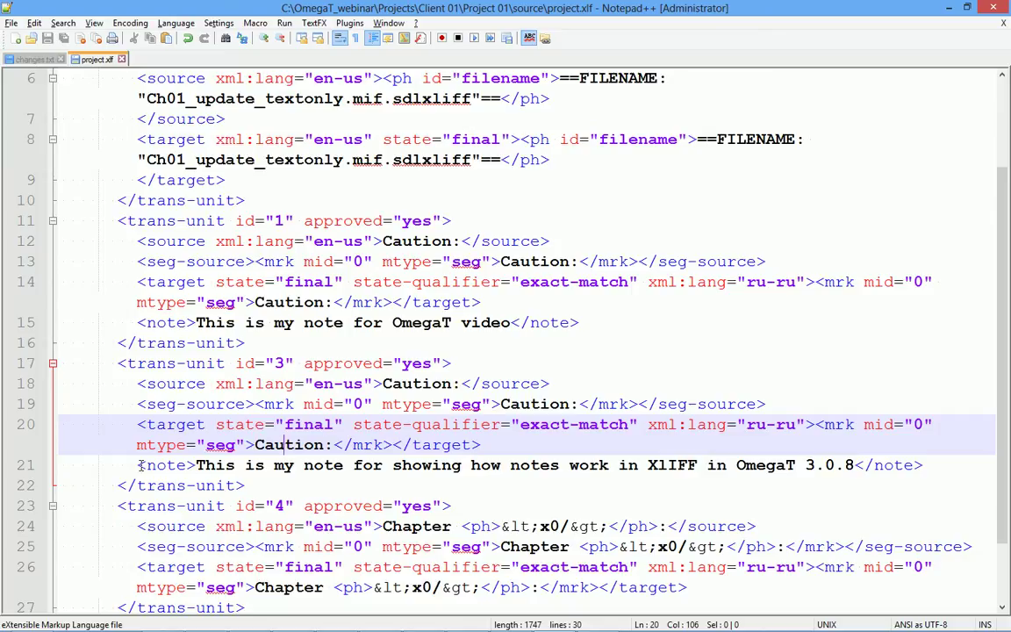
pyautogui.moveTo(140, 466); pyautogui.dragTo(923, 465)
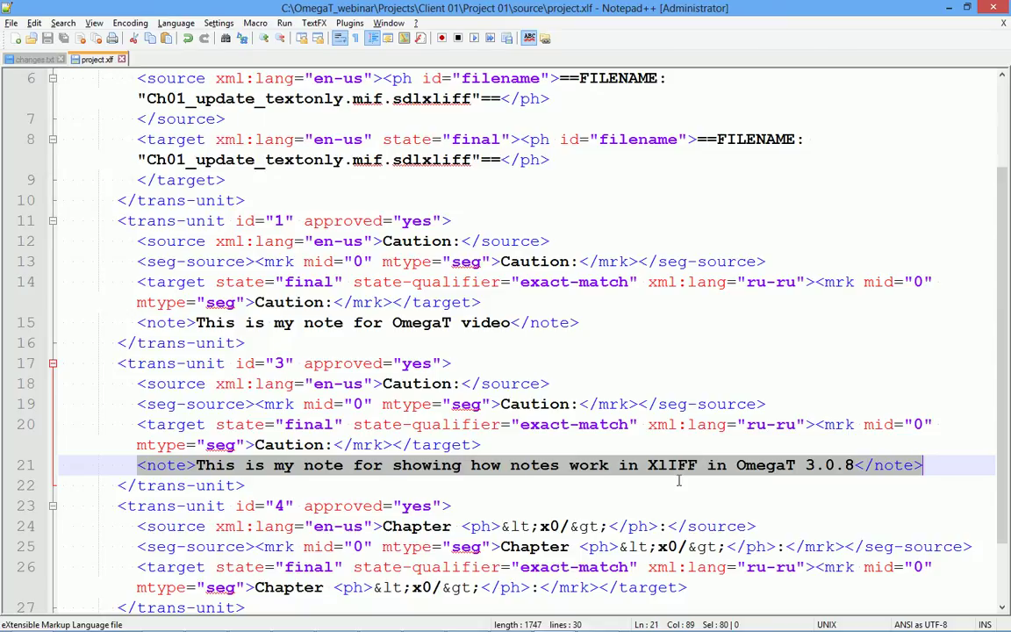
# Switch to changes.txt in Notepad++ and highlight the entry about console feedback for the number of glossary entries fetched
pyautogui.hotkey('alt', 'Tab')
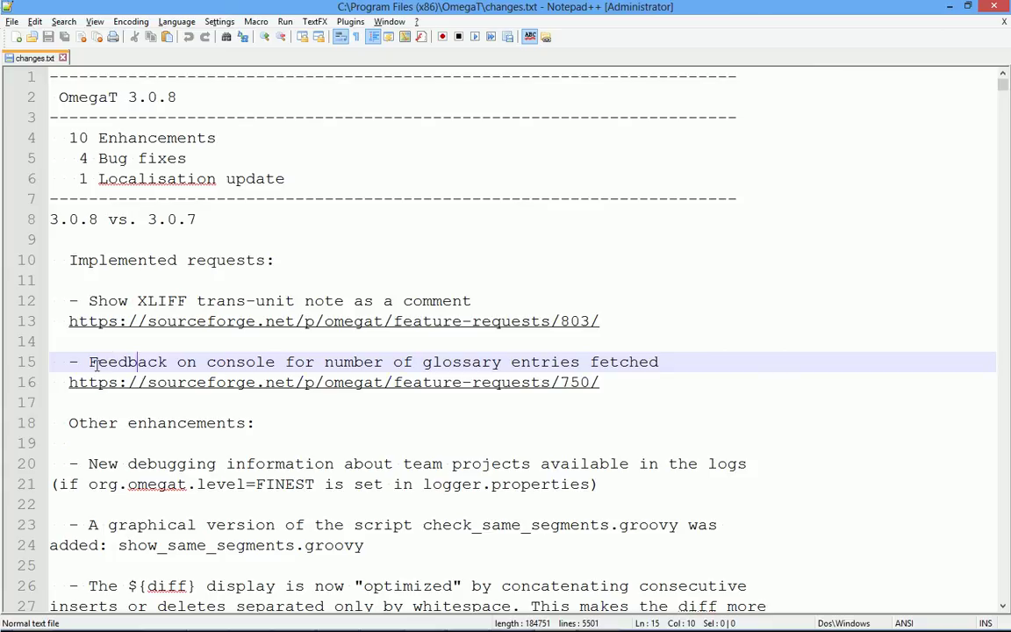
pyautogui.moveTo(89, 361); pyautogui.dragTo(477, 361)
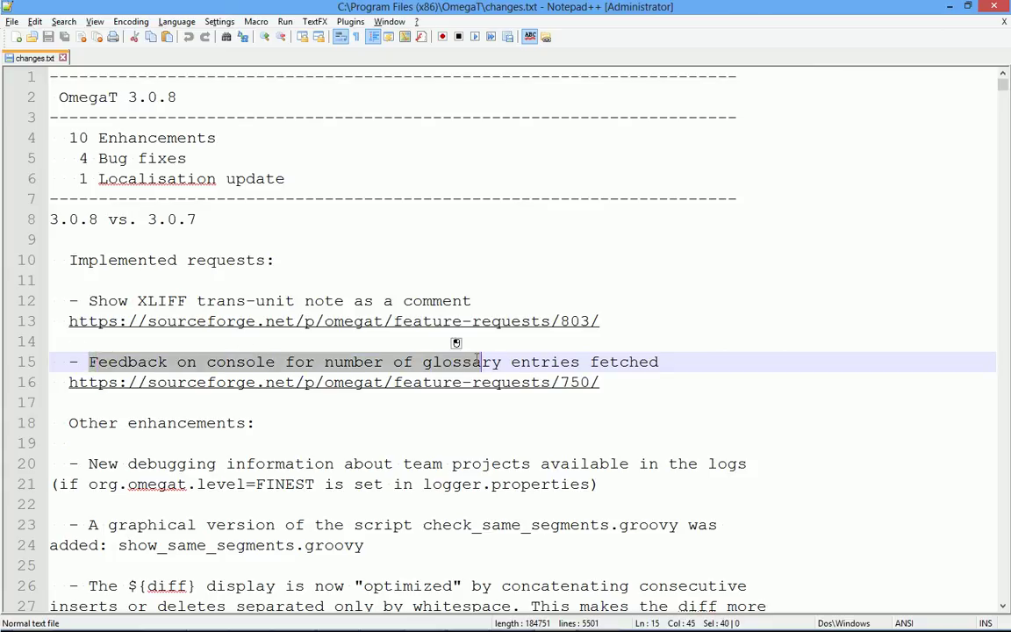
pyautogui.click(276, 352)
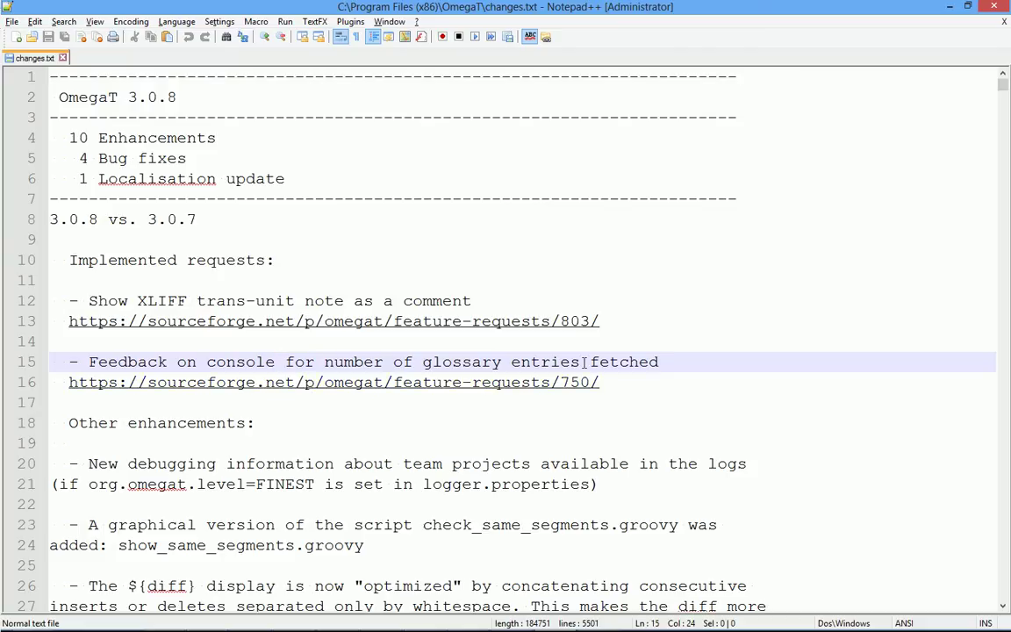
# Highlight the changelog entry about new debugging information for team projects on line 20
pyautogui.scroll(-1, 160, 382)
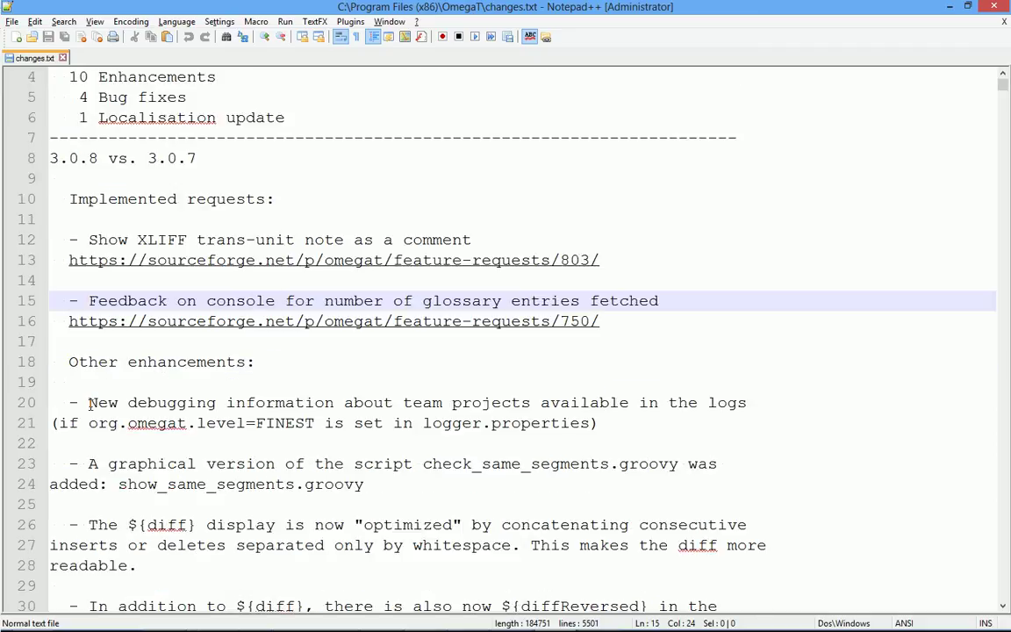
pyautogui.moveTo(88, 403); pyautogui.dragTo(531, 412)
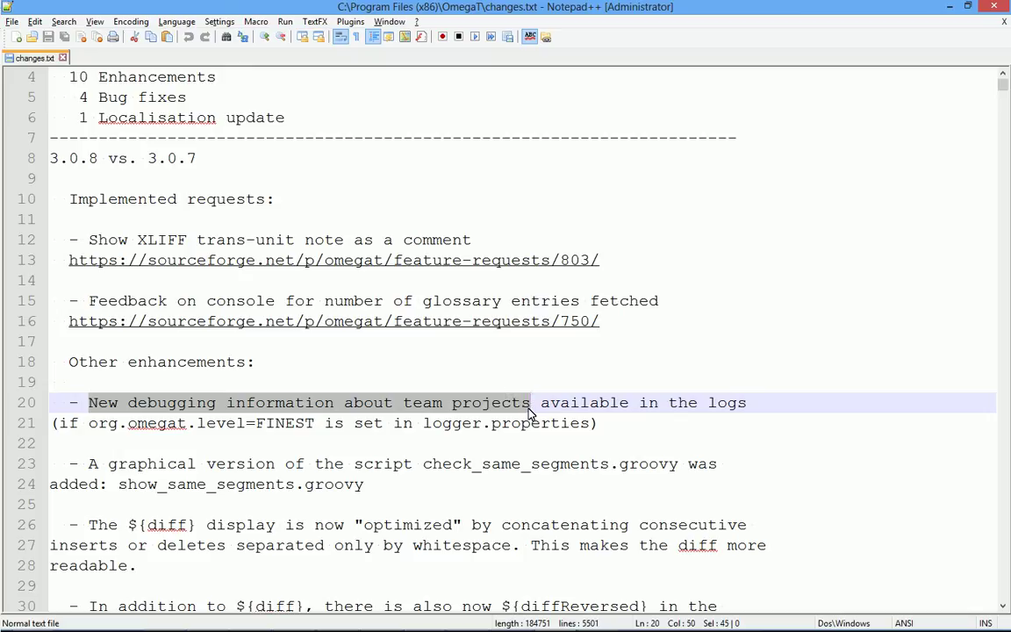
pyautogui.click(745, 402)
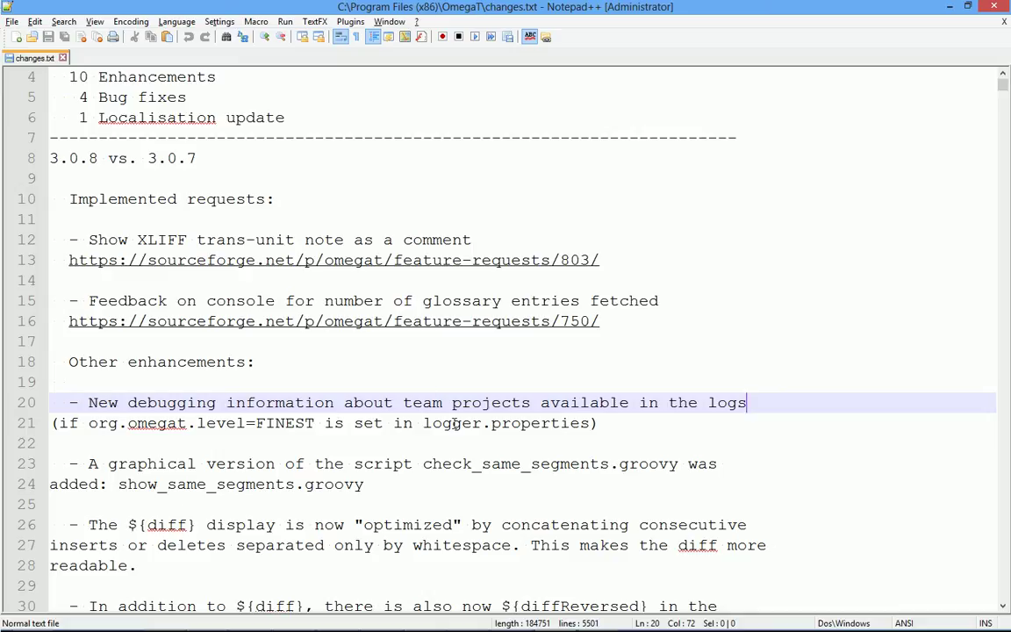
# Open logger.properties from OmegaT's config folder in Notepad++ and highlight the org.omegat.level=FINEST line
pyautogui.hotkey('alt', 'Tab')
pyautogui.hotkey('alt', 'Tab')
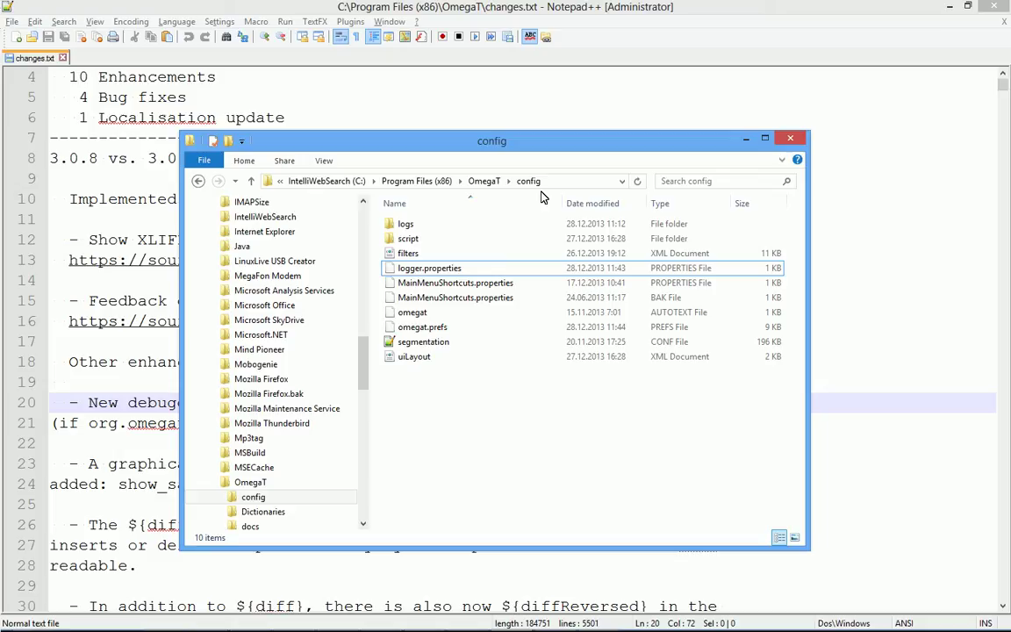
pyautogui.doubleClick(468, 273)
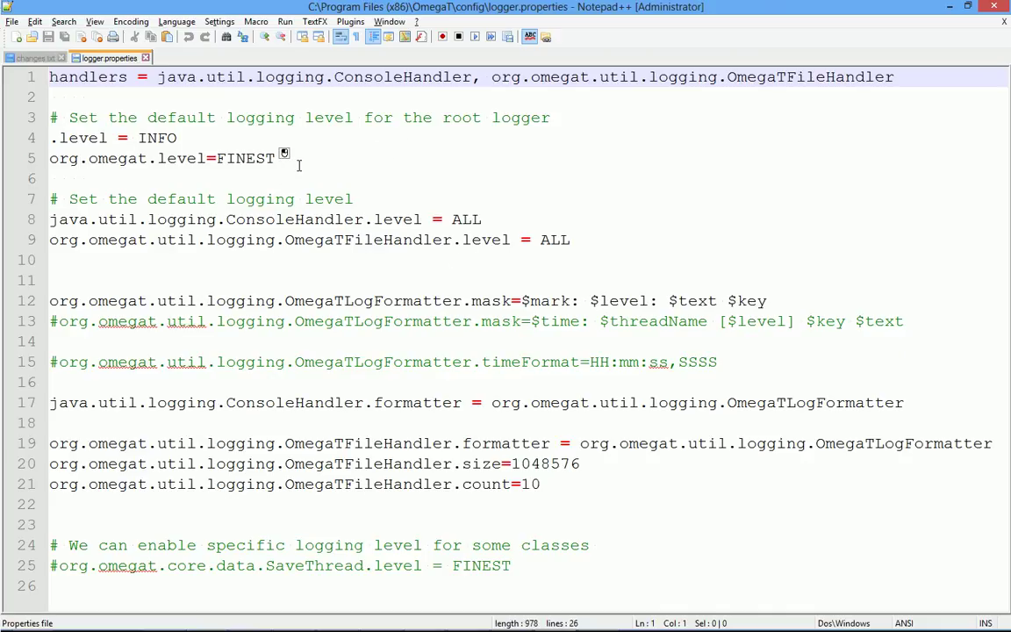
pyautogui.click(298, 160)
pyautogui.moveTo(298, 160); pyautogui.dragTo(97, 166)
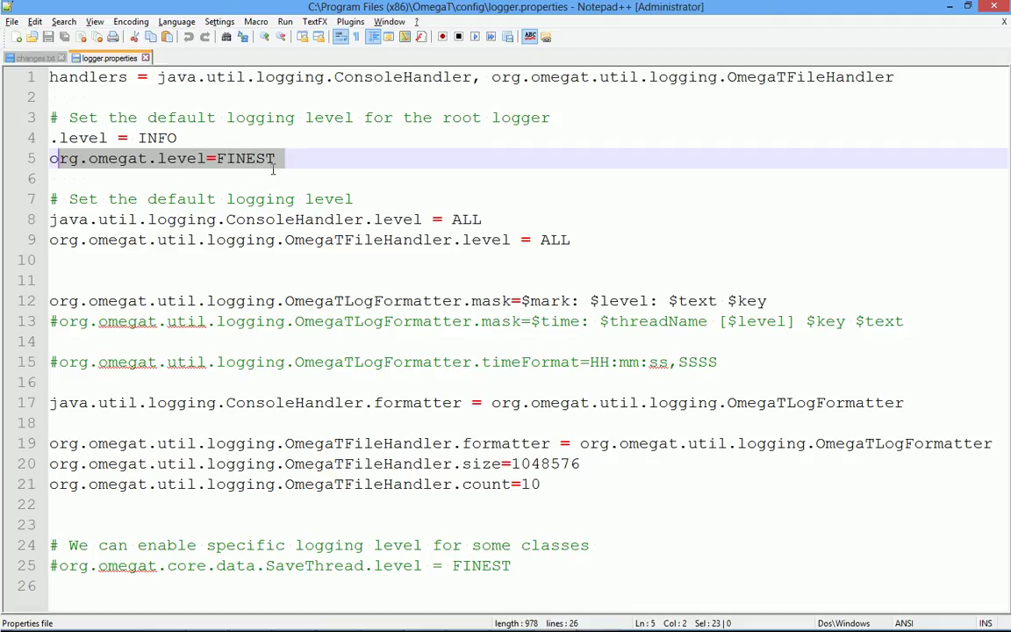
pyautogui.click(303, 158)
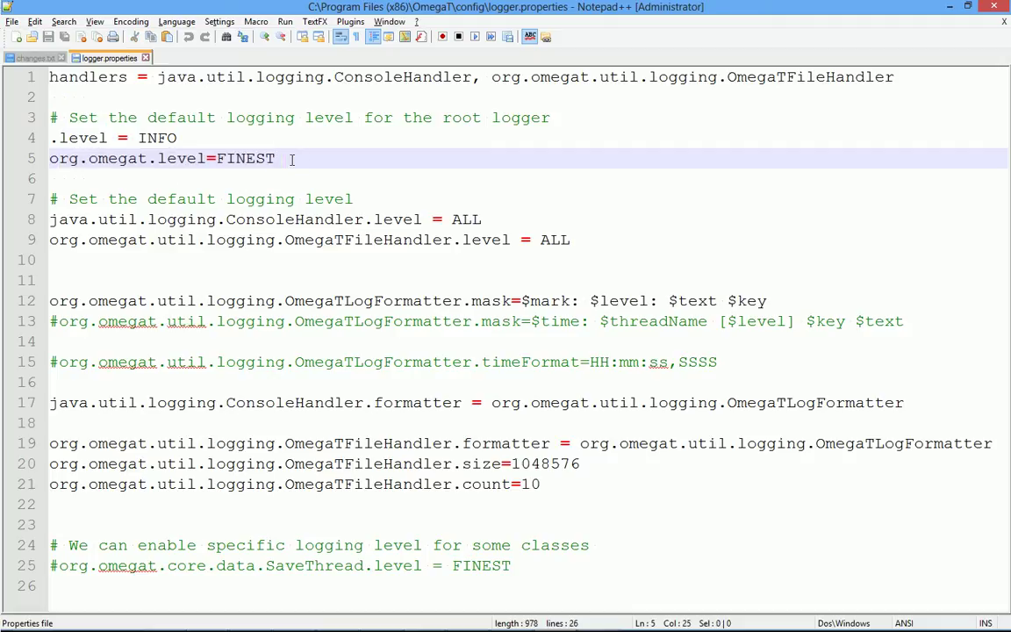
# Return to changes.txt and highlight the script name show_same_segments.groovy on line 24
pyautogui.hotkey('ctrl', 'Tab')
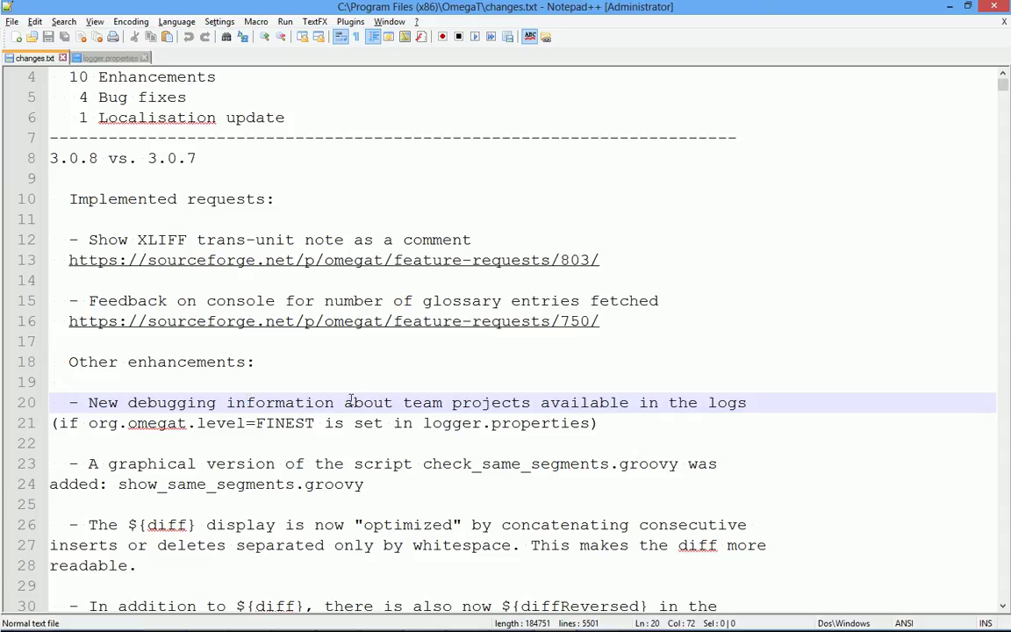
pyautogui.hotkey('alt', 'Tab')
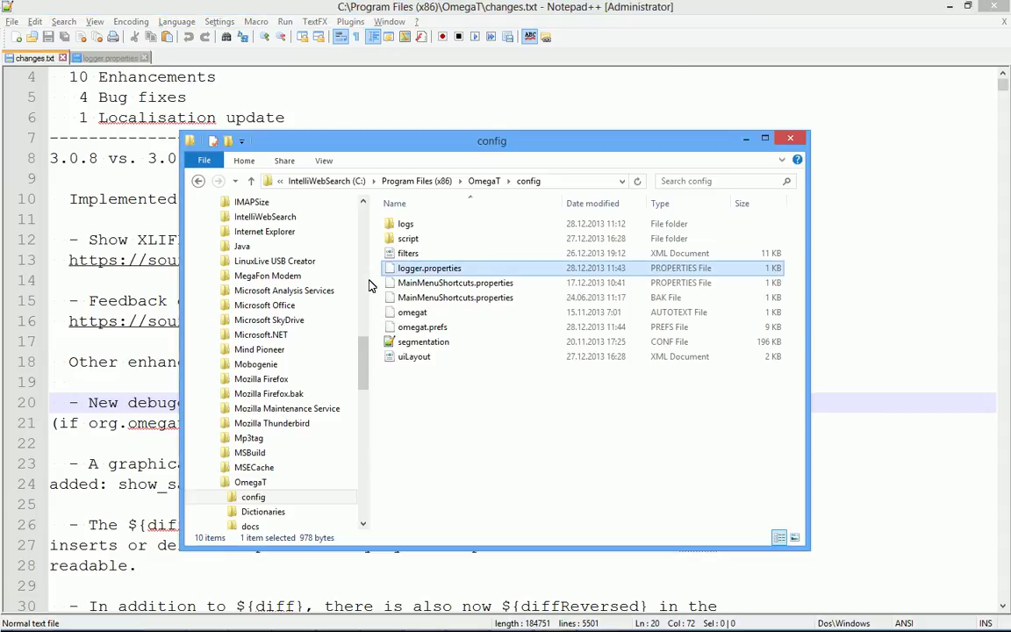
pyautogui.hotkey('alt', 'Tab')
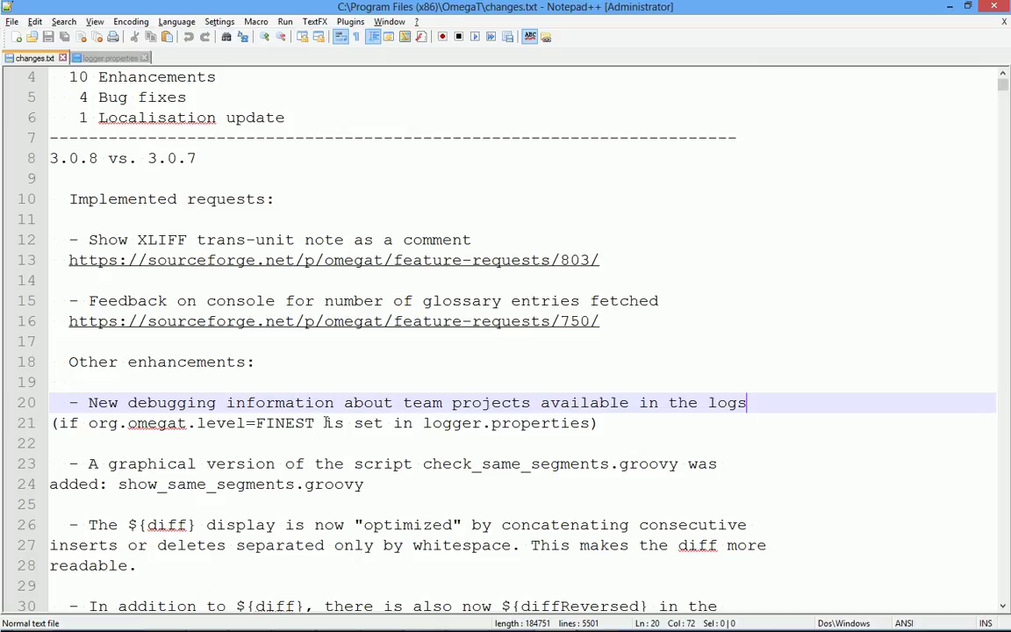
pyautogui.click(374, 464)
pyautogui.scroll(-1, 384, 436)
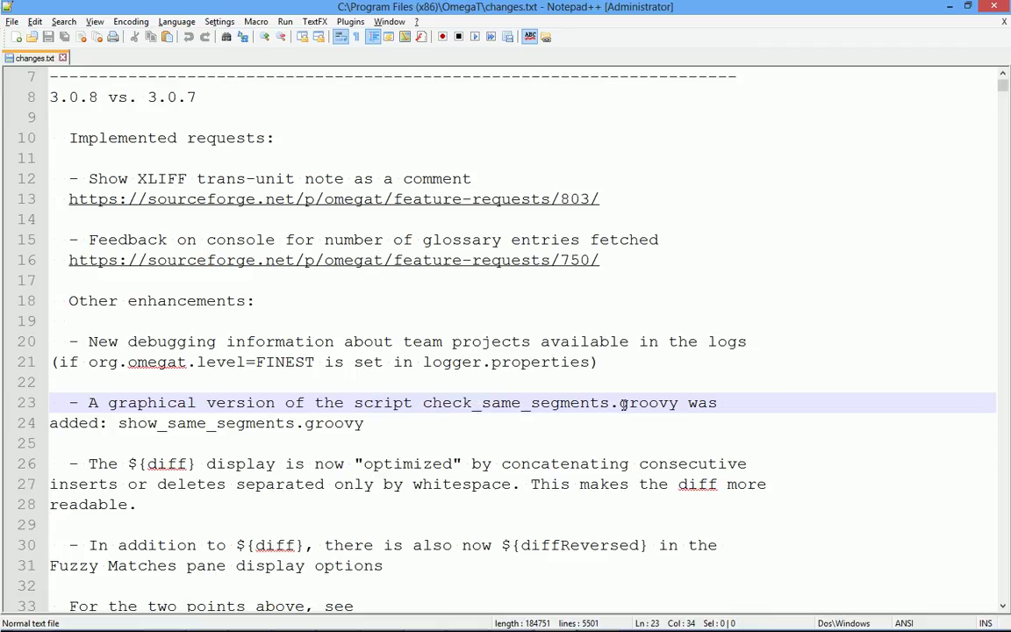
pyautogui.moveTo(119, 423); pyautogui.dragTo(364, 430)
# Open show_same_segments.groovy from OmegaT's scripts folder in Notepad++ and look through its code
pyautogui.hotkey('alt', 'Tab')
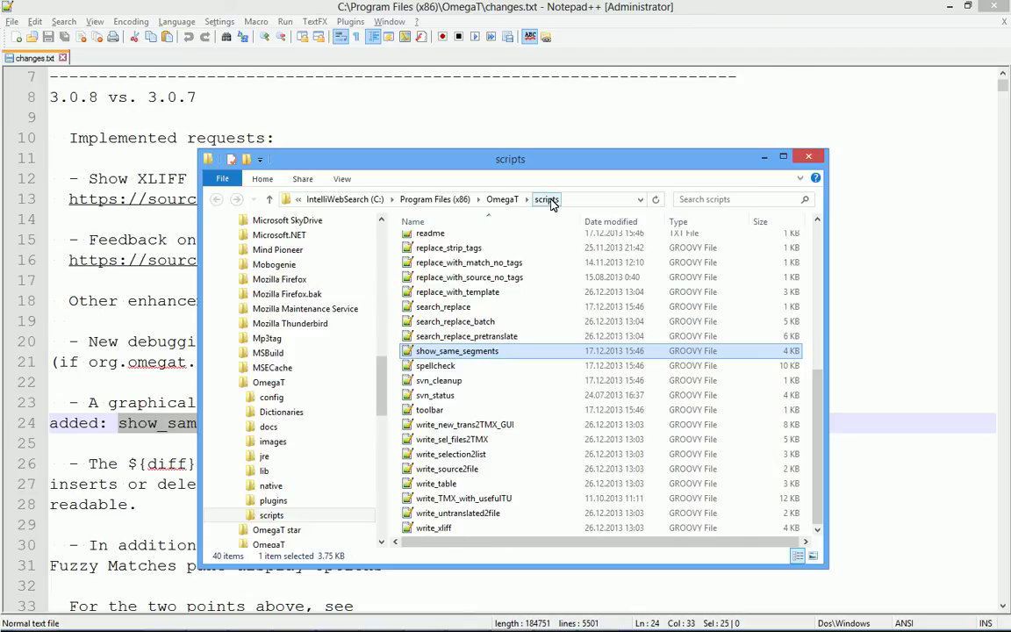
pyautogui.doubleClick(470, 358)
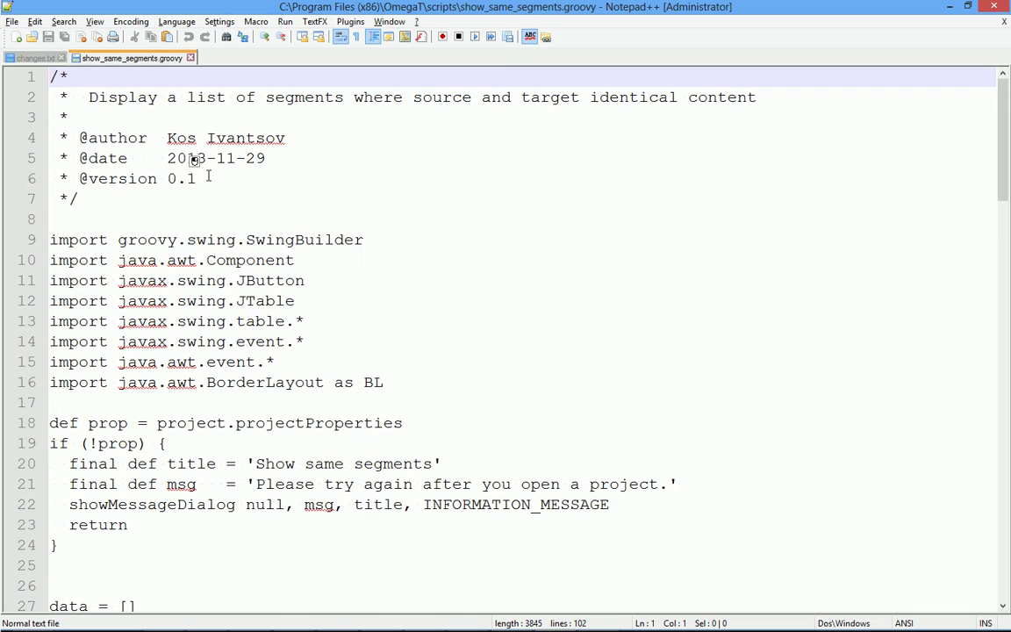
pyautogui.scroll(-12, 255, 263)
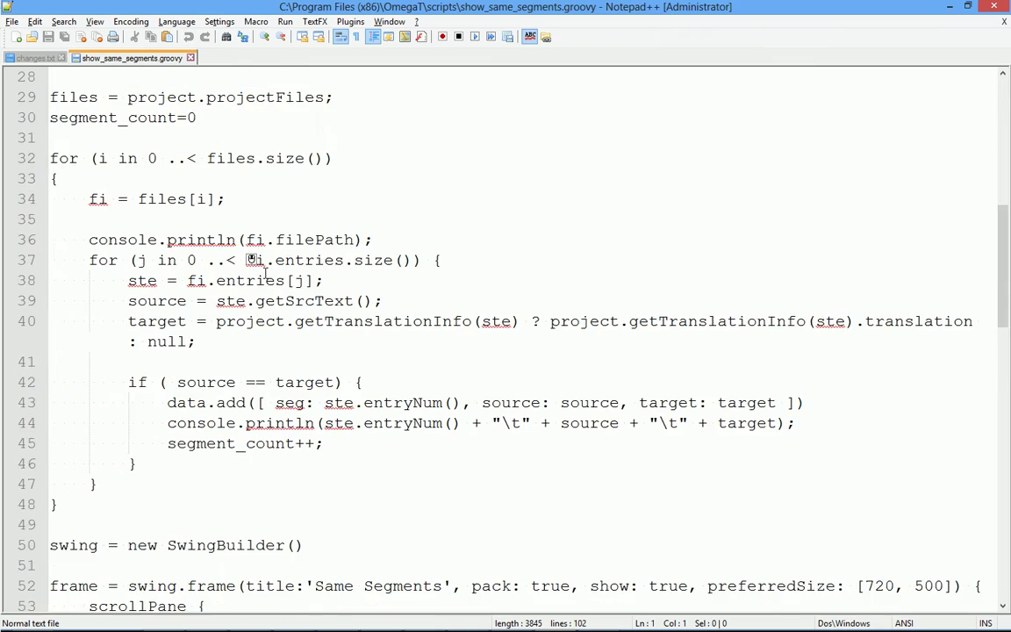
pyautogui.scroll(-2, 264, 274)
pyautogui.scroll(7, 264, 274)
# Switch to Project 02 in OmegaT and highlight the identical source and target of "Contact your local distributor for assistance."
pyautogui.hotkey('alt', 'Tab')
pyautogui.hotkey('alt', 'Tab')
pyautogui.hotkey('alt', 'Tab')
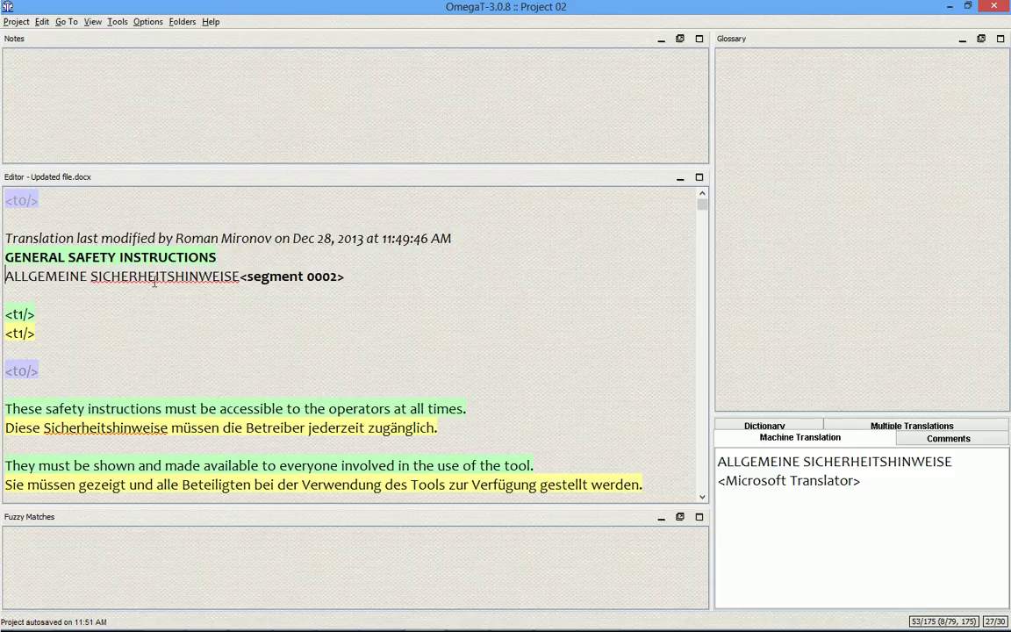
pyautogui.scroll(-3, 155, 281)
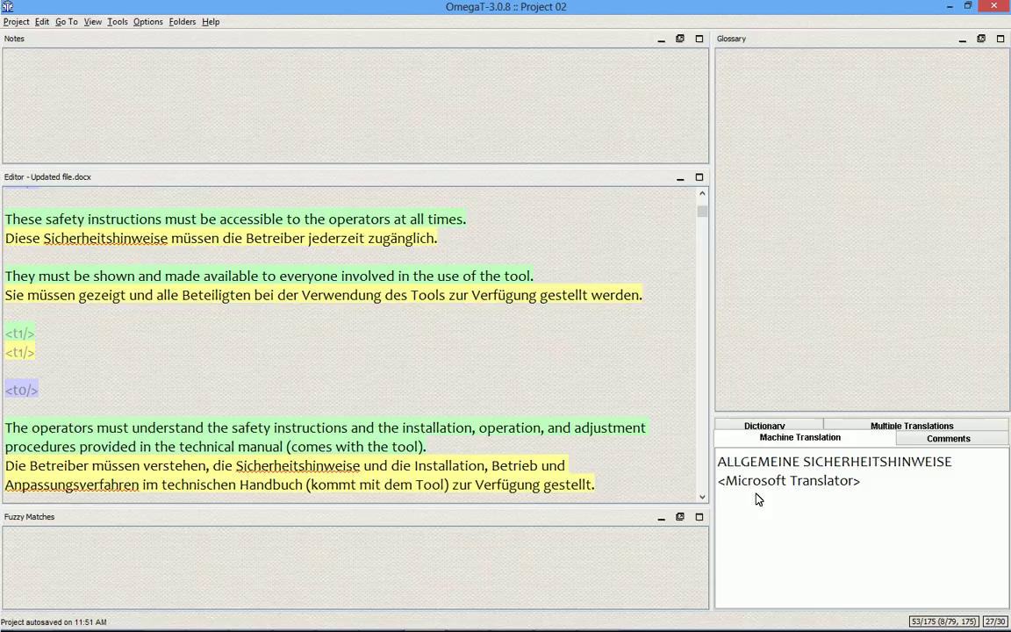
pyautogui.scroll(-3, 342, 342)
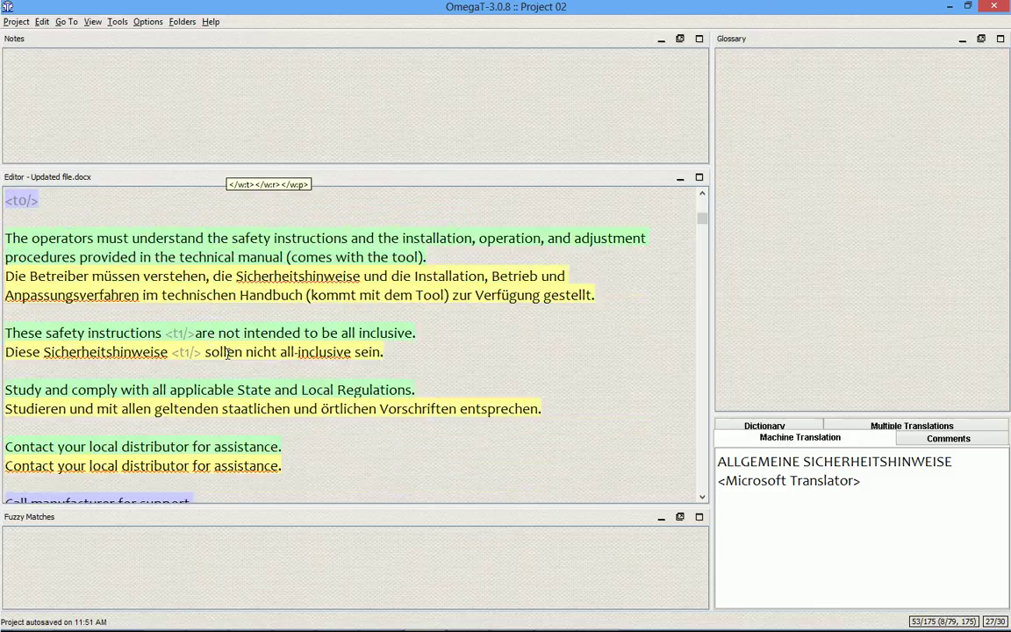
pyautogui.scroll(-2, 214, 339)
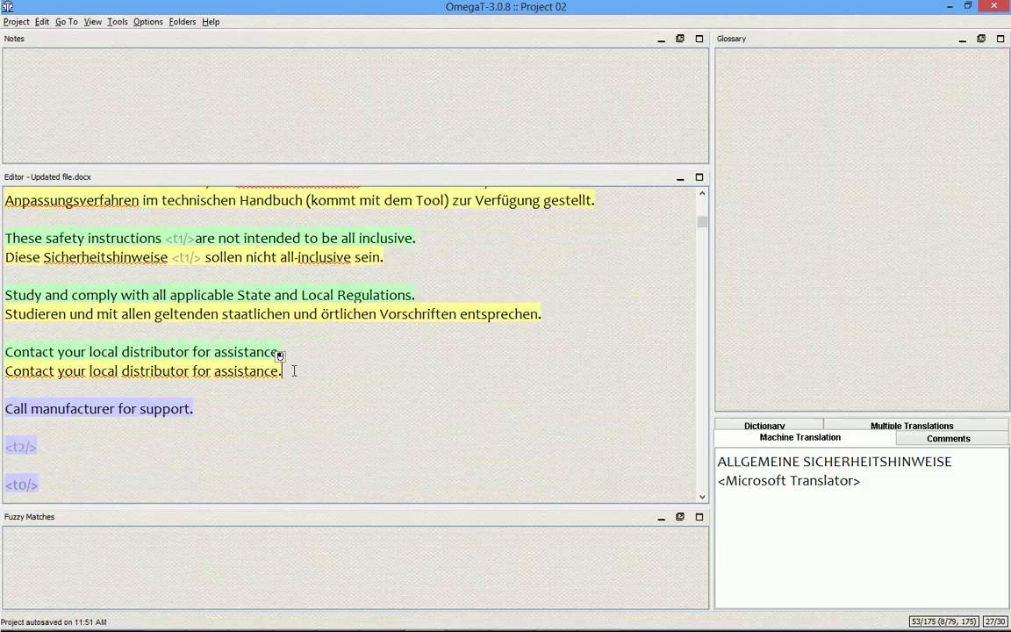
pyautogui.moveTo(294, 371); pyautogui.dragTo(5, 351)
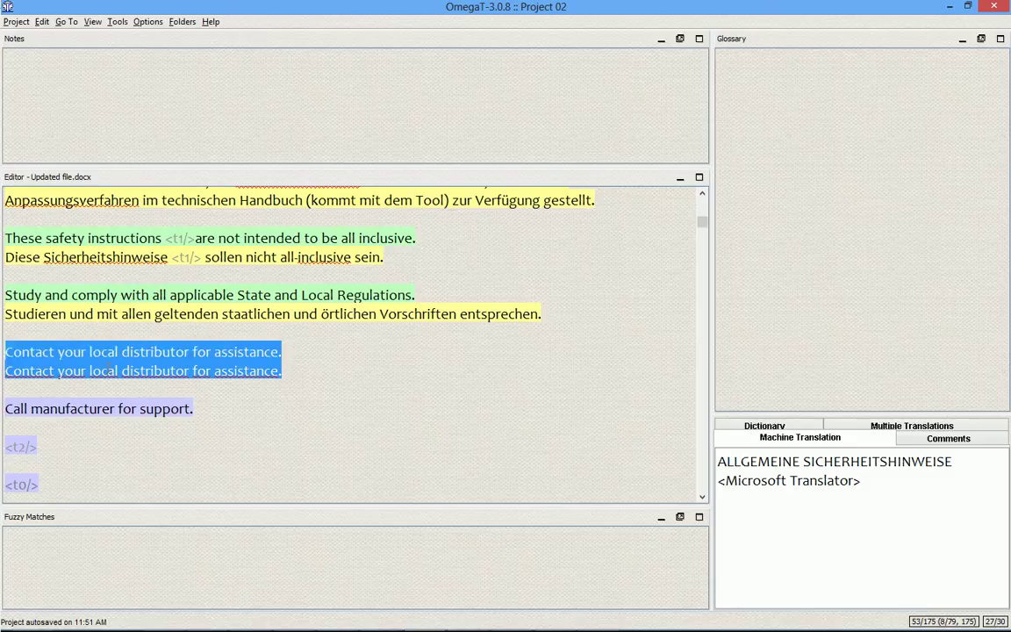
pyautogui.click(108, 370)
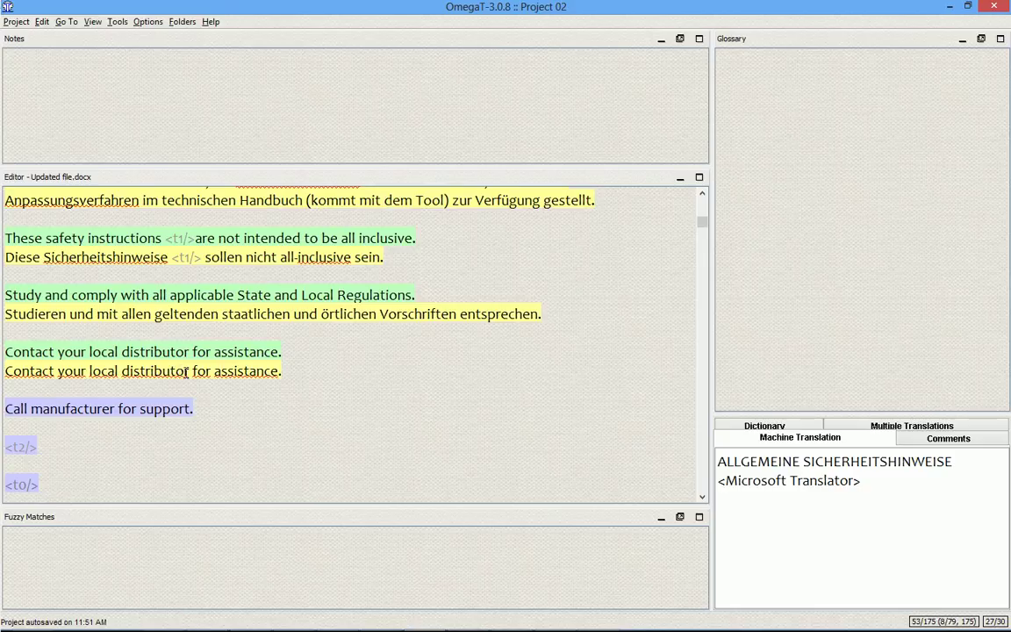
# Open the Scripting window, enlarge it to show the full script list, and run show_same_segments.groovy
pyautogui.click(118, 22)
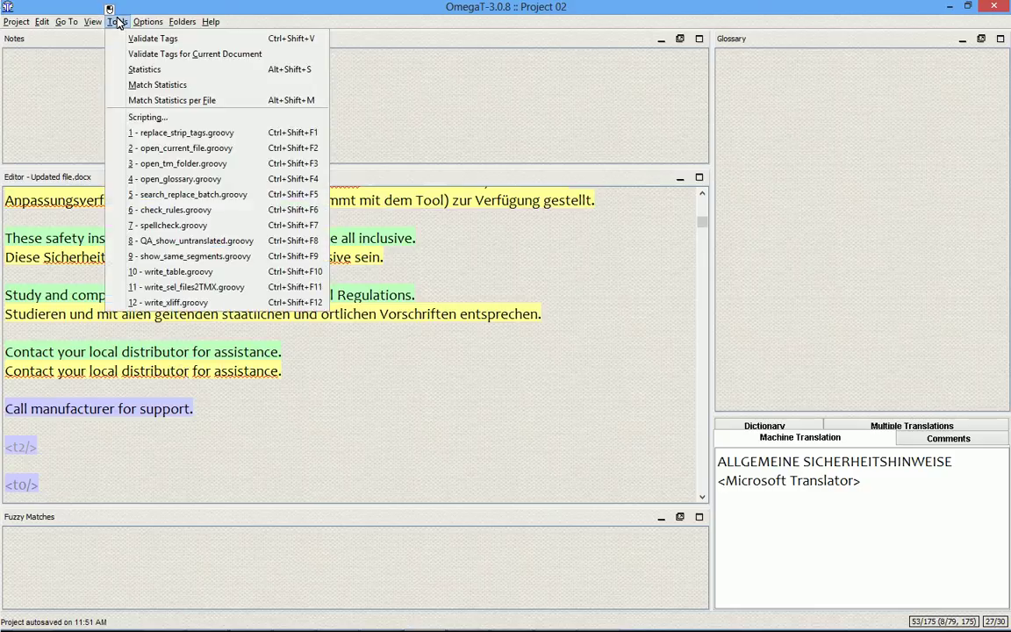
pyautogui.click(134, 118)
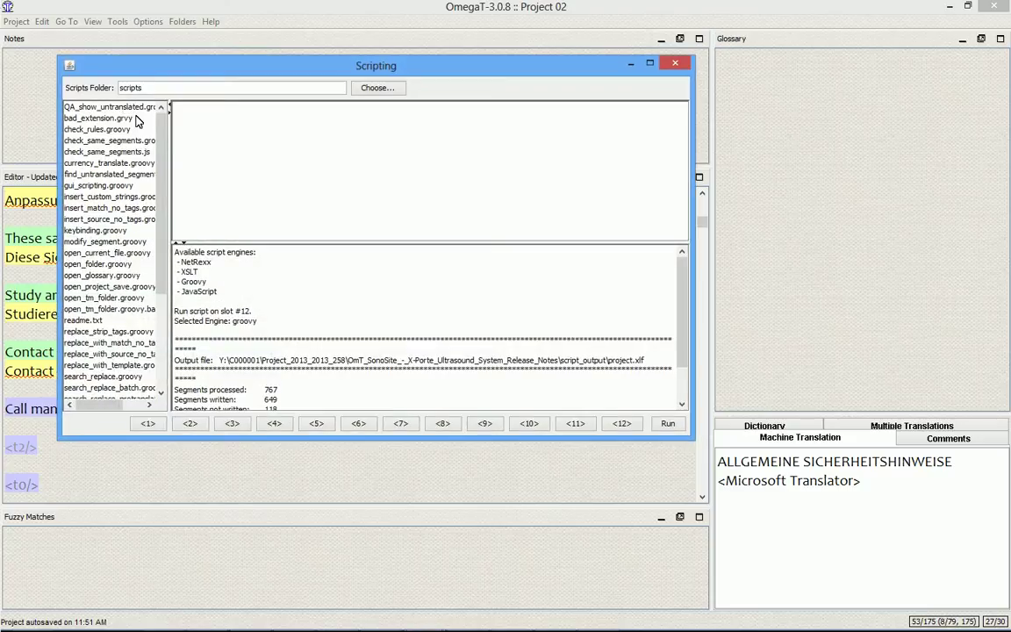
pyautogui.moveTo(171, 169); pyautogui.dragTo(232, 170)
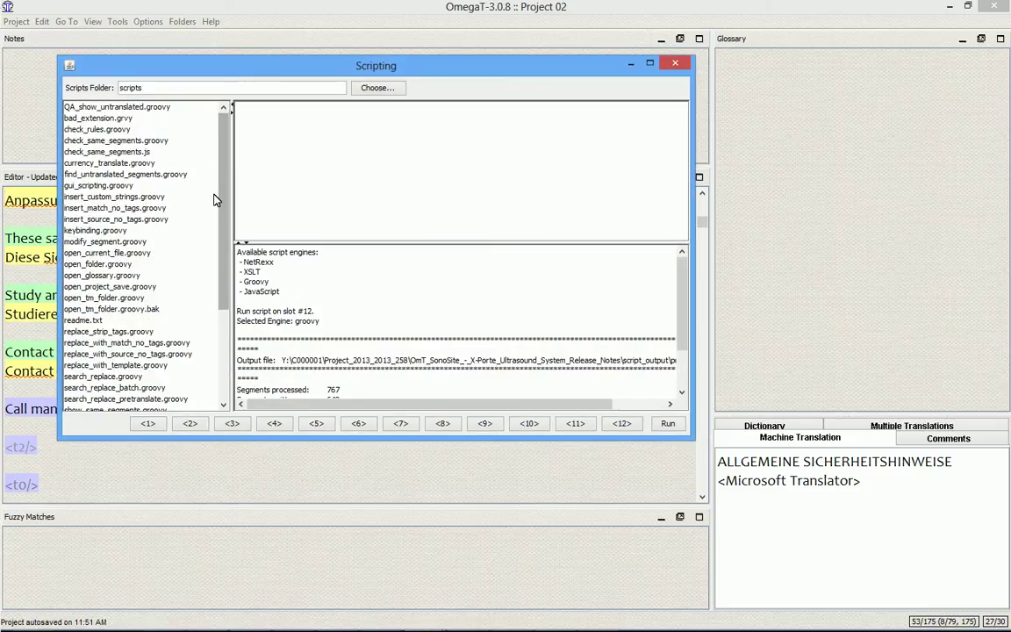
pyautogui.press('super+Up')
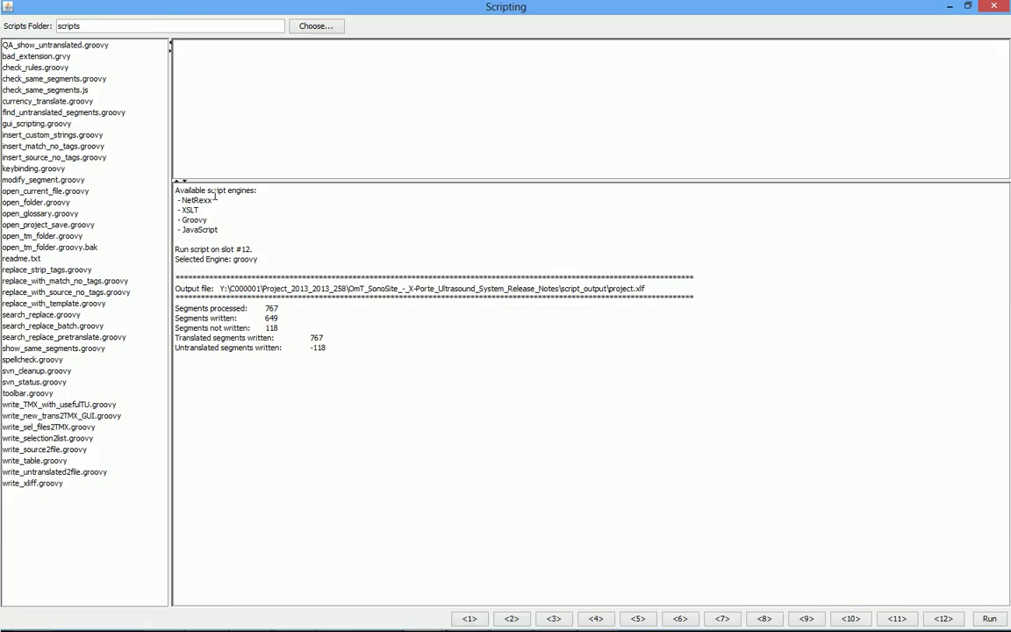
pyautogui.click(62, 349)
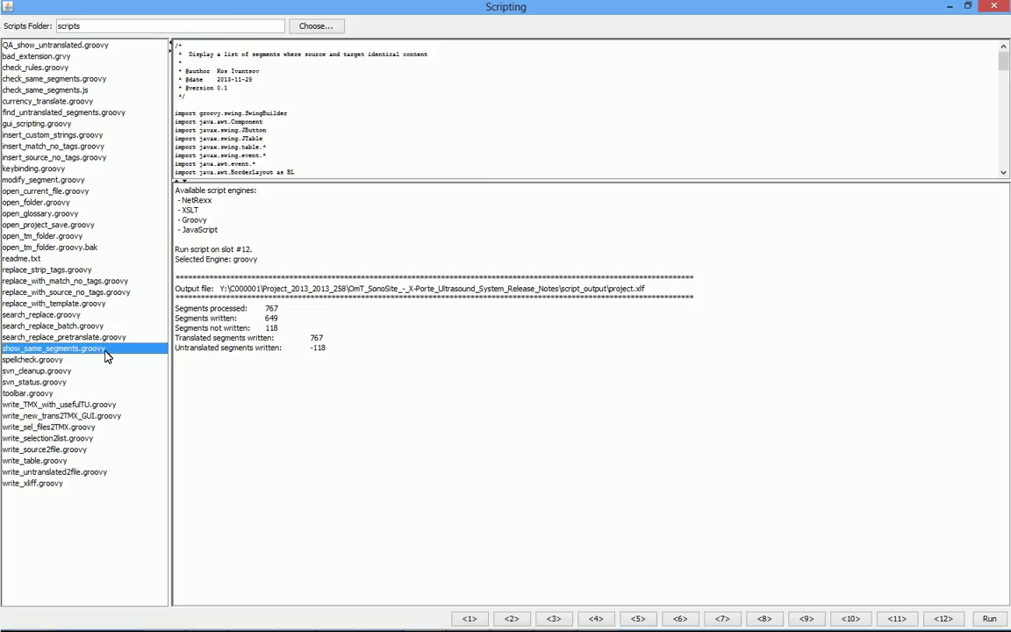
pyautogui.click(989, 619)
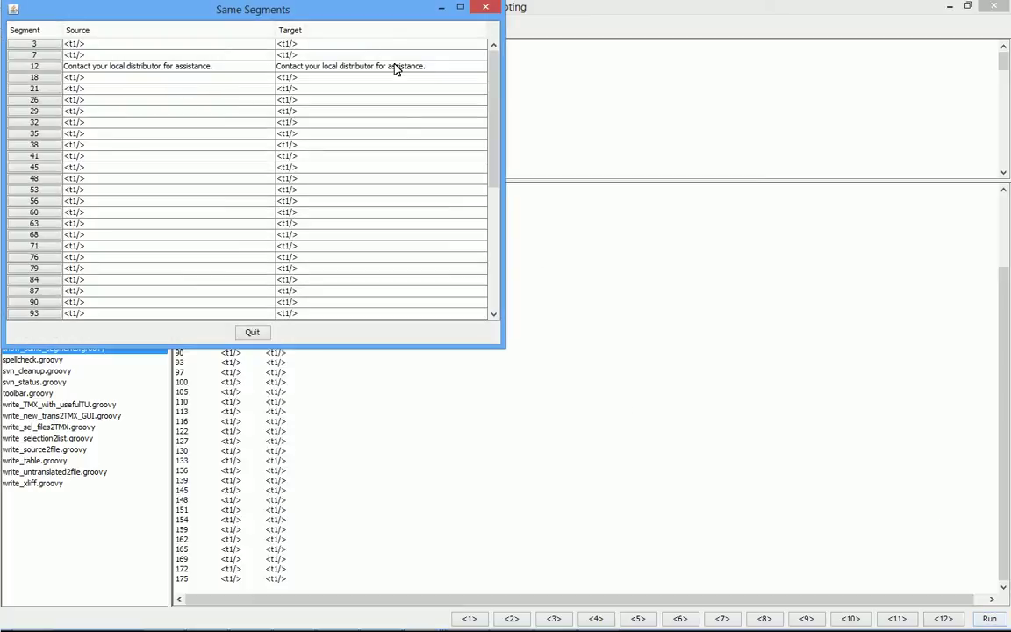
# Return to changes.txt in Notepad++ and highlight the words "graphical version" on line 23
pyautogui.hotkey('alt', 'Tab')
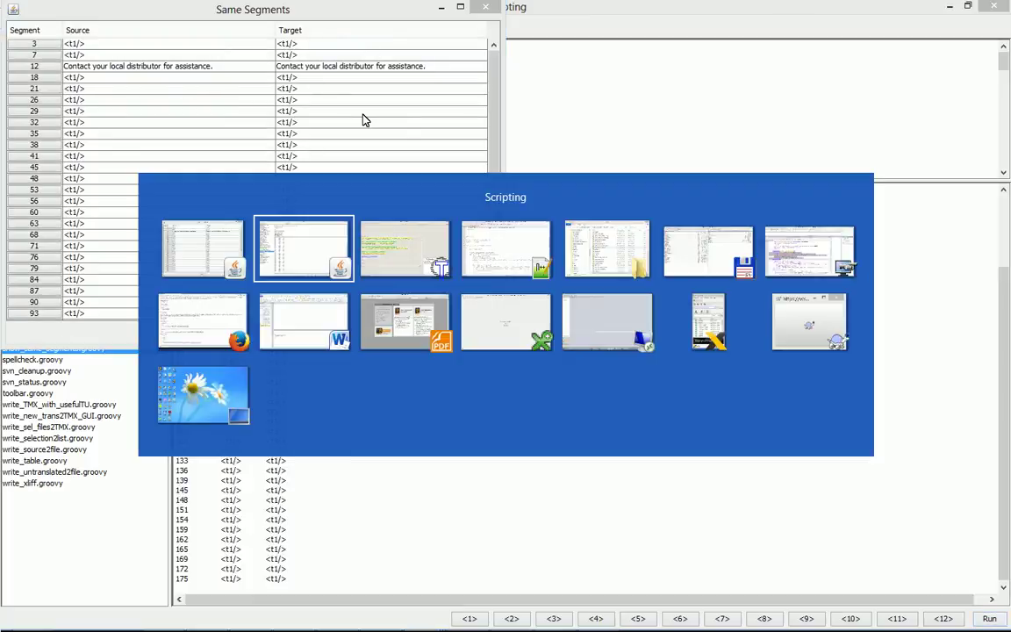
pyautogui.hotkey('alt', 'Tab')
pyautogui.hotkey('alt', 'Tab')
pyautogui.hotkey('ctrl', 'Tab')
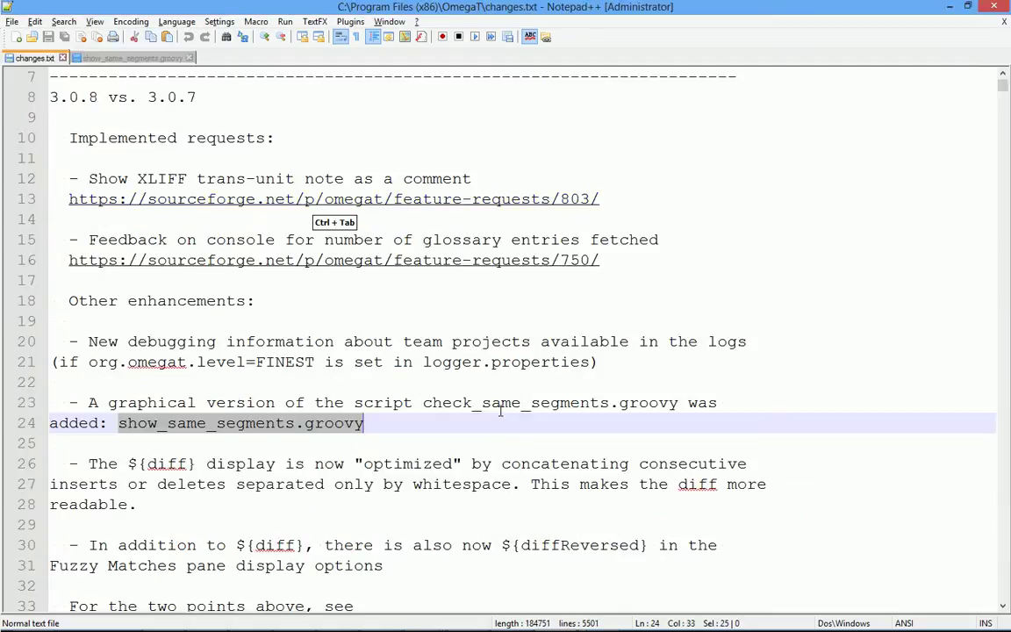
pyautogui.click(607, 403)
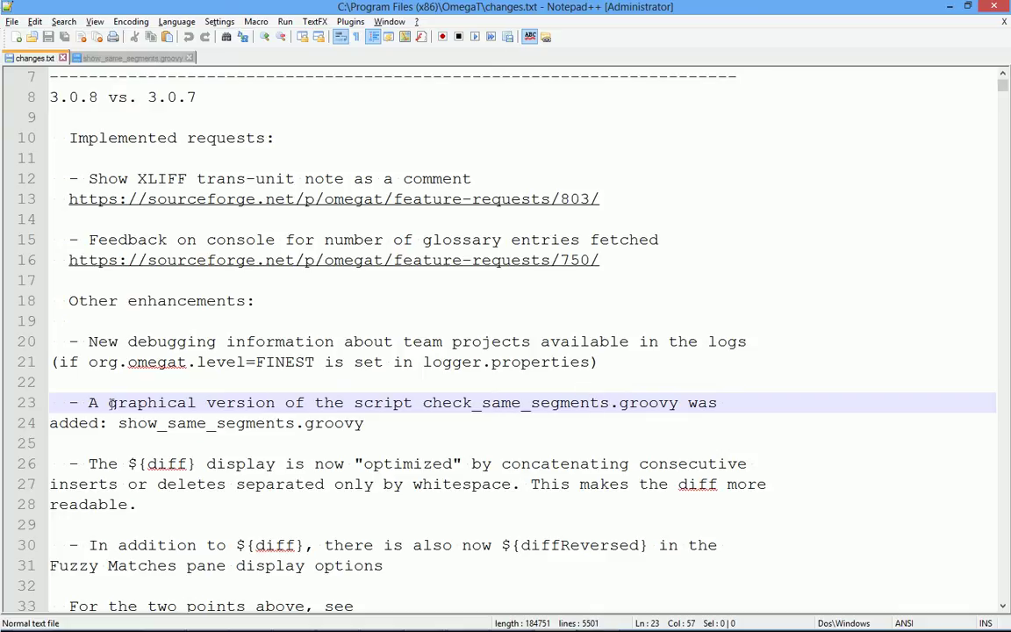
pyautogui.moveTo(111, 403); pyautogui.dragTo(263, 404)
# Switch to the Same Segments window, make it taller, and activate segment 12 in the list
pyautogui.hotkey('alt', 'Tab')
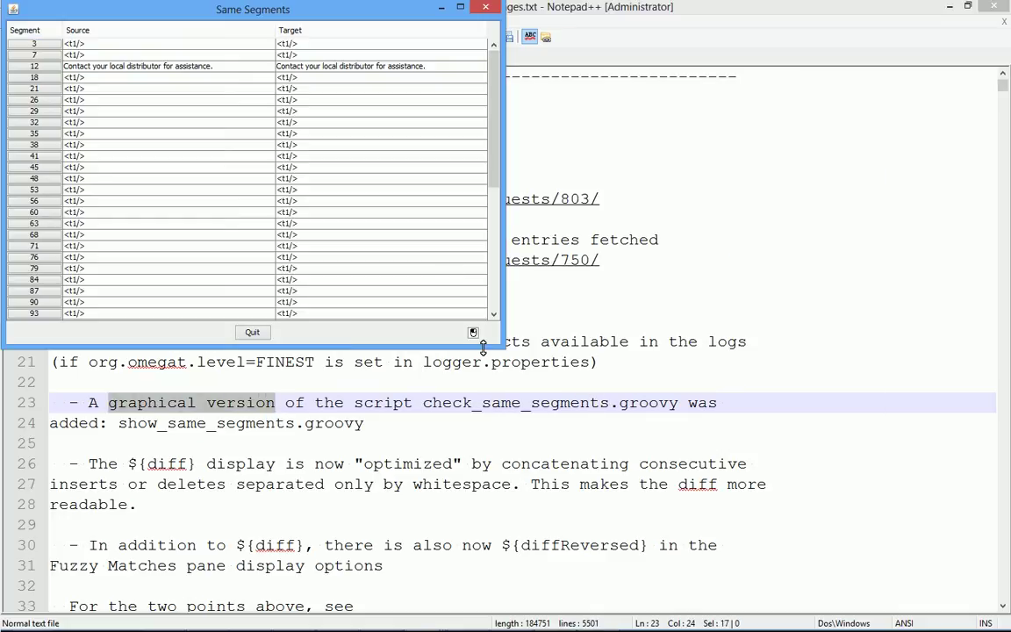
pyautogui.moveTo(483, 349); pyautogui.dragTo(482, 499)
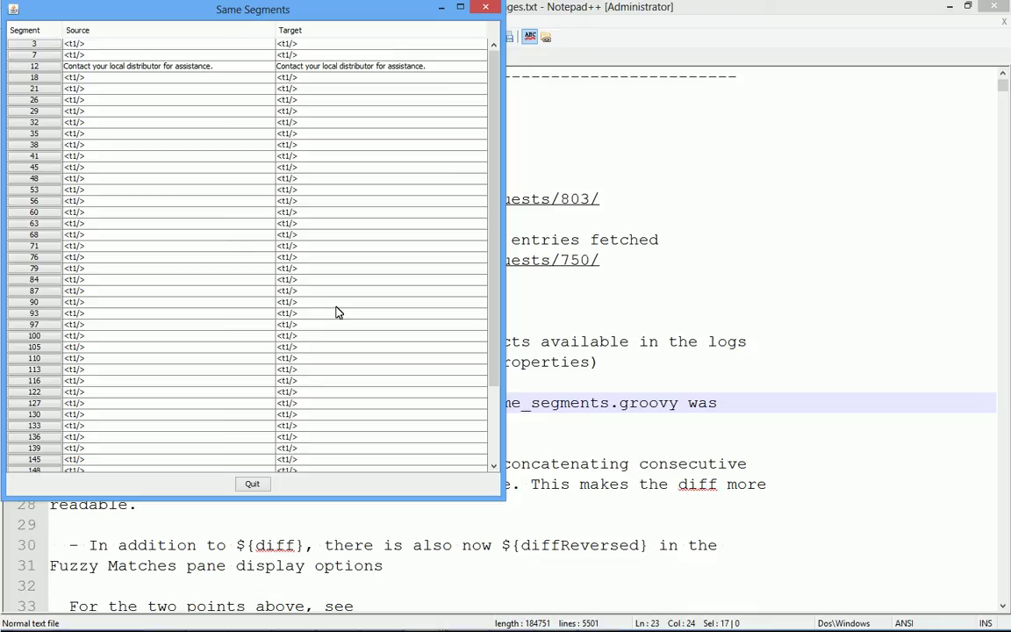
pyautogui.scroll(-3, 336, 310)
pyautogui.scroll(3, 336, 311)
pyautogui.click(48, 67)
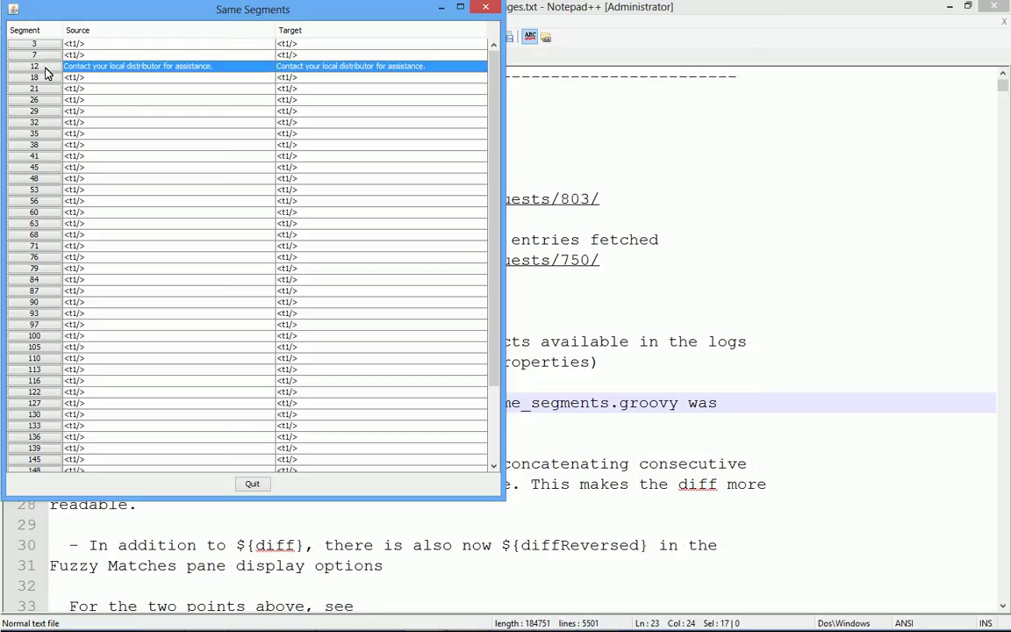
# Switch to Project 02 in OmegaT, try replacing segment 12's target with the machine translation, and undo the replacement
pyautogui.hotkey('alt', 'Tab')
pyautogui.hotkey('alt', 'Tab')
pyautogui.hotkey('alt', 'Tab')
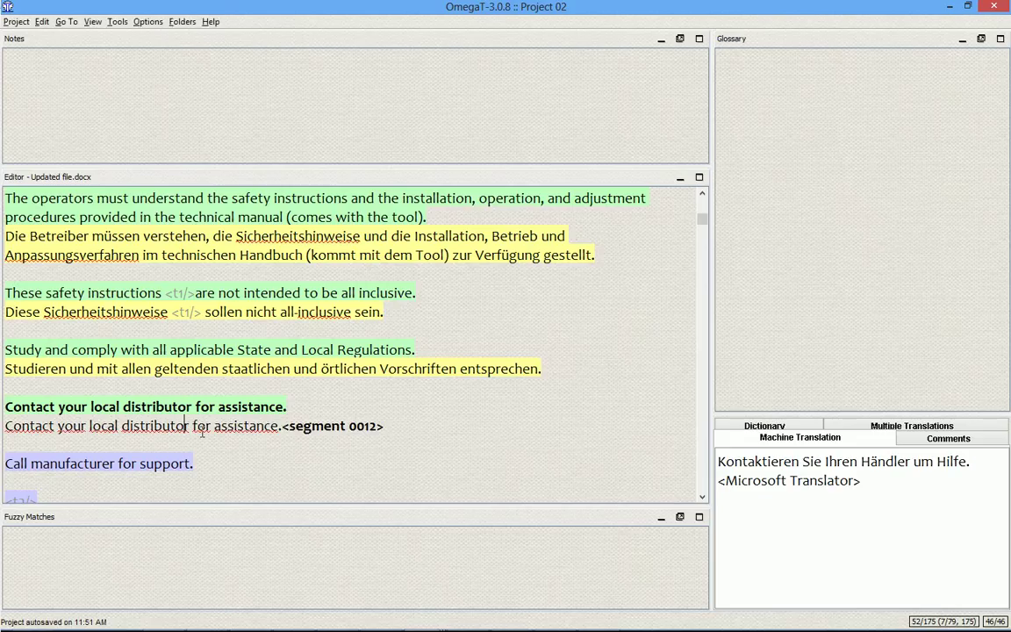
pyautogui.hotkey('ctrl', 'm')
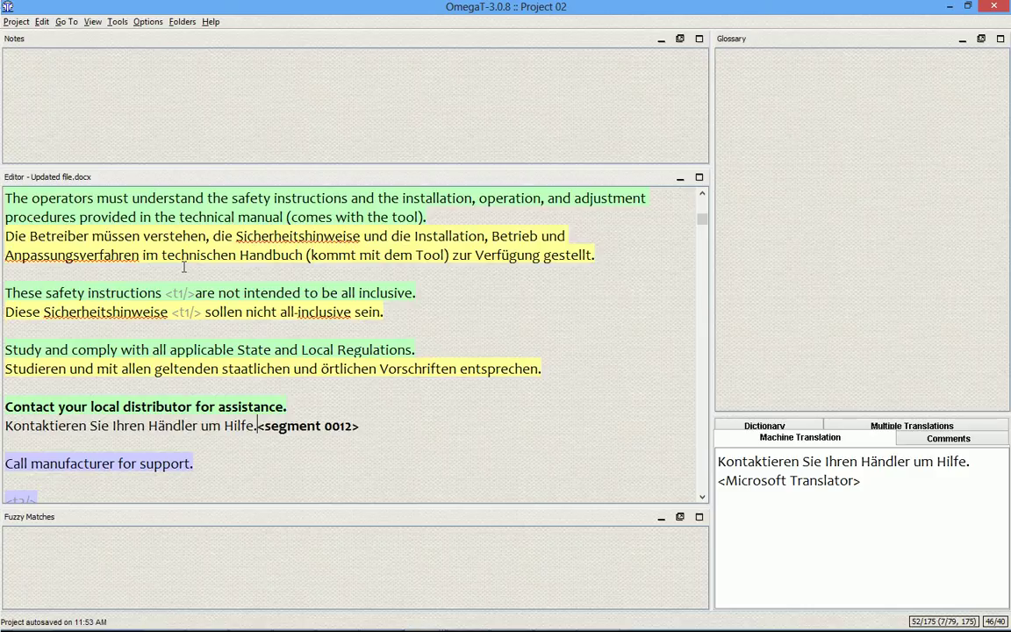
pyautogui.hotkey('ctrl', 'z')
pyautogui.hotkey('ctrl', 'z')
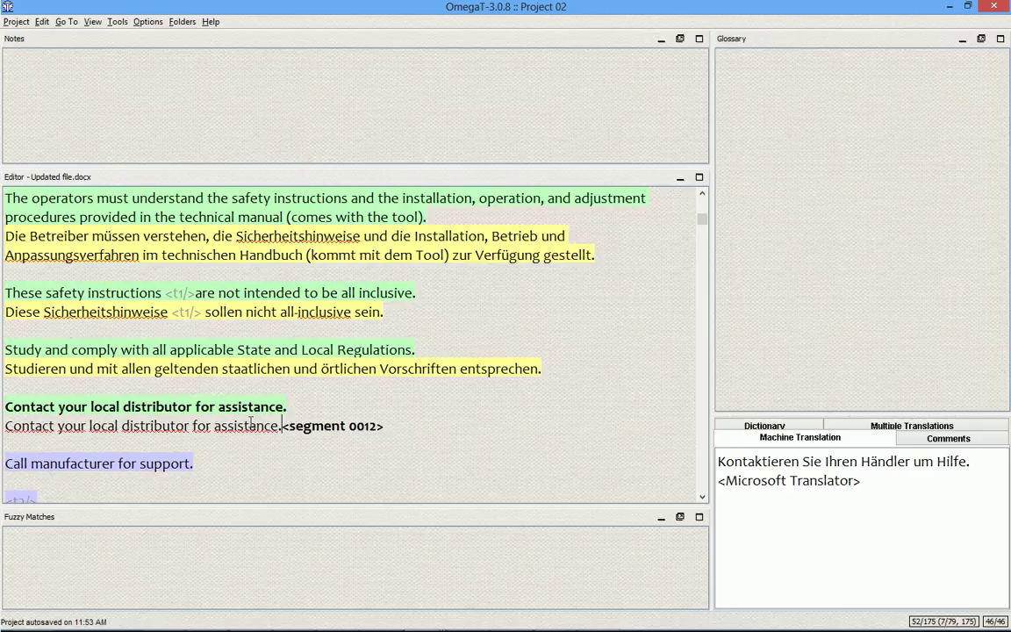
# Look through the scripts with assigned shortcuts in OmegaT and return to changes.txt in Notepad++
pyautogui.click(118, 24)
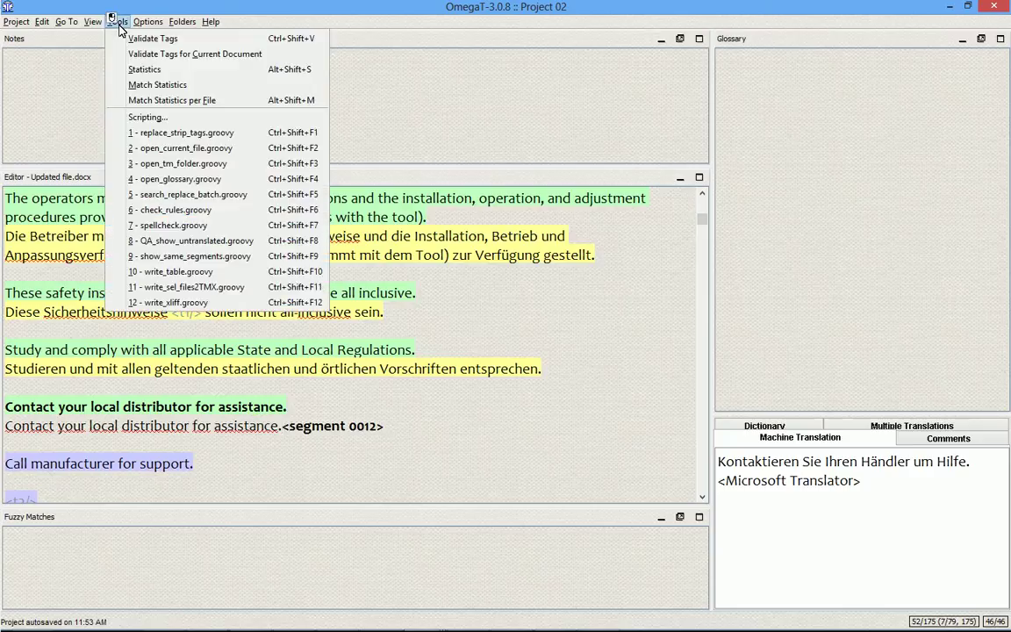
pyautogui.click(254, 410)
pyautogui.hotkey('alt', 'Tab')
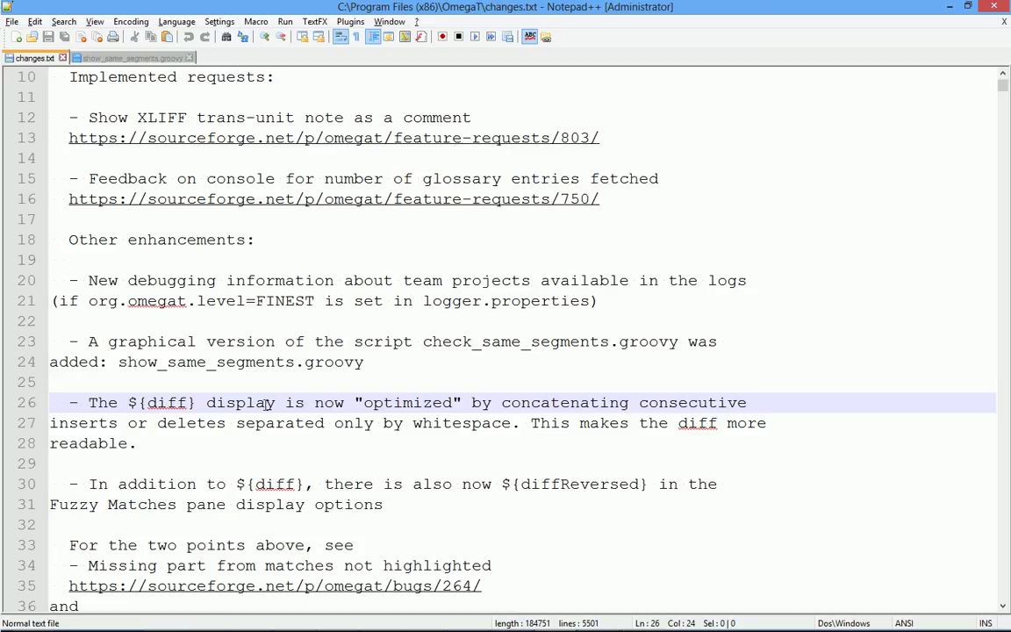
# Show the OmegaT 3.0.8 and 3.0.7 windows side by side on segment 31, activating each in turn
pyautogui.hotkey('alt', 'Tab')
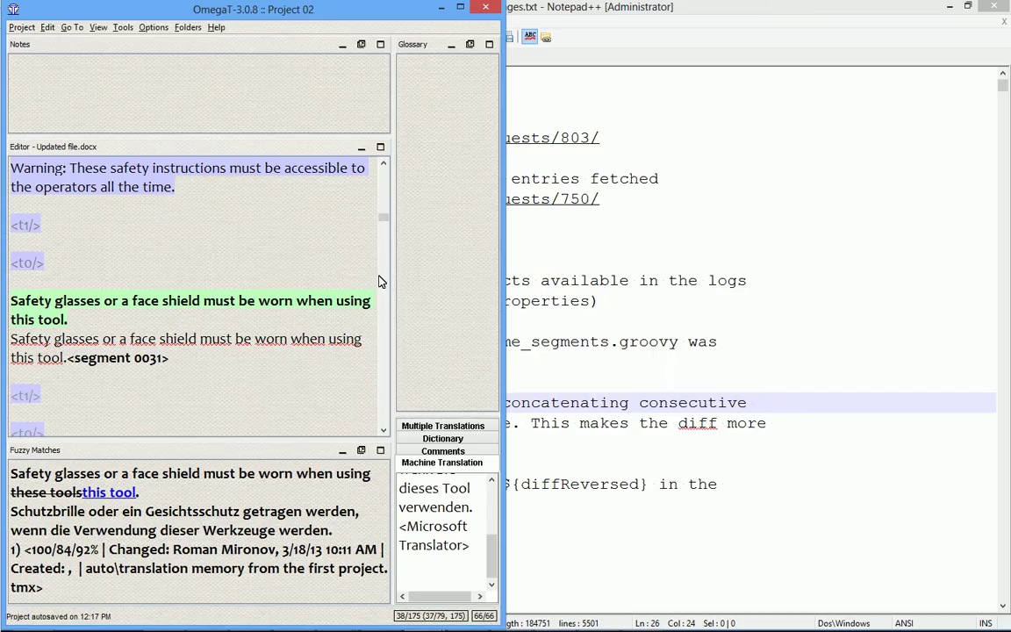
pyautogui.hotkey('alt', 'Tab')
pyautogui.click(379, 280)
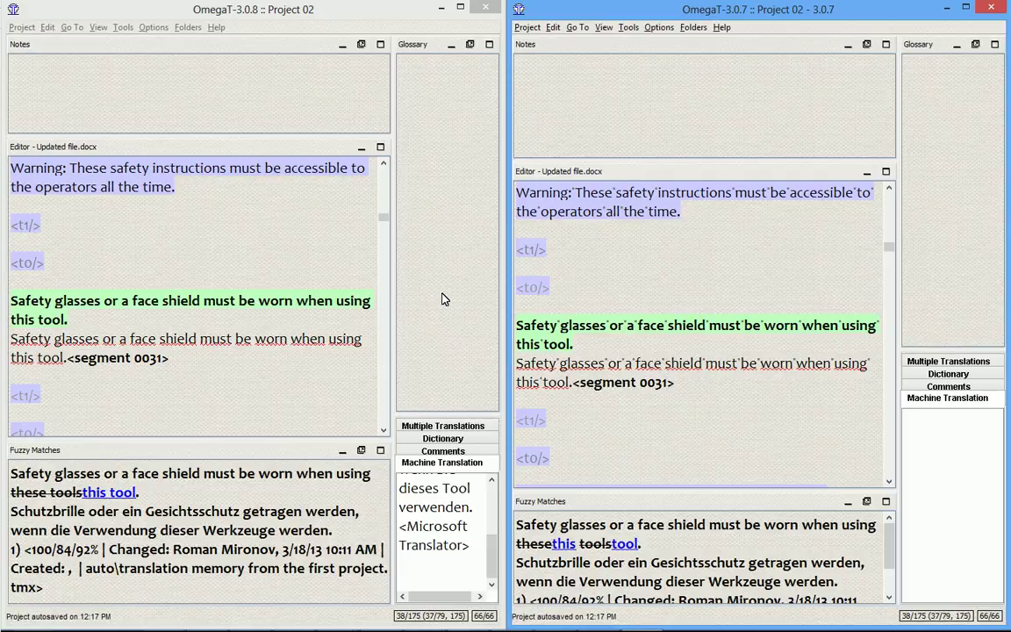
pyautogui.click(253, 18)
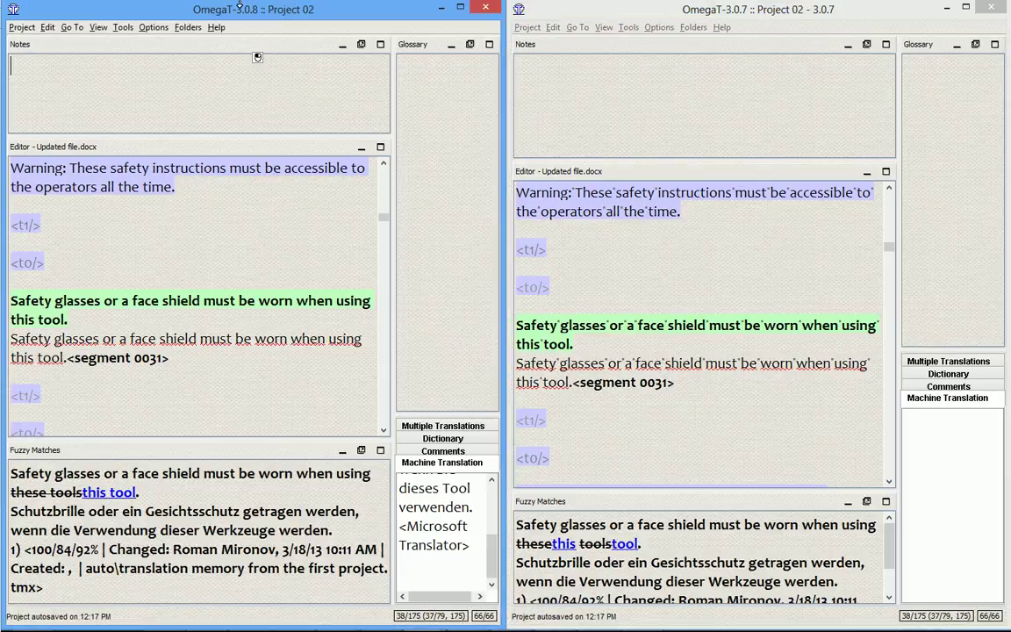
pyautogui.click(568, 63)
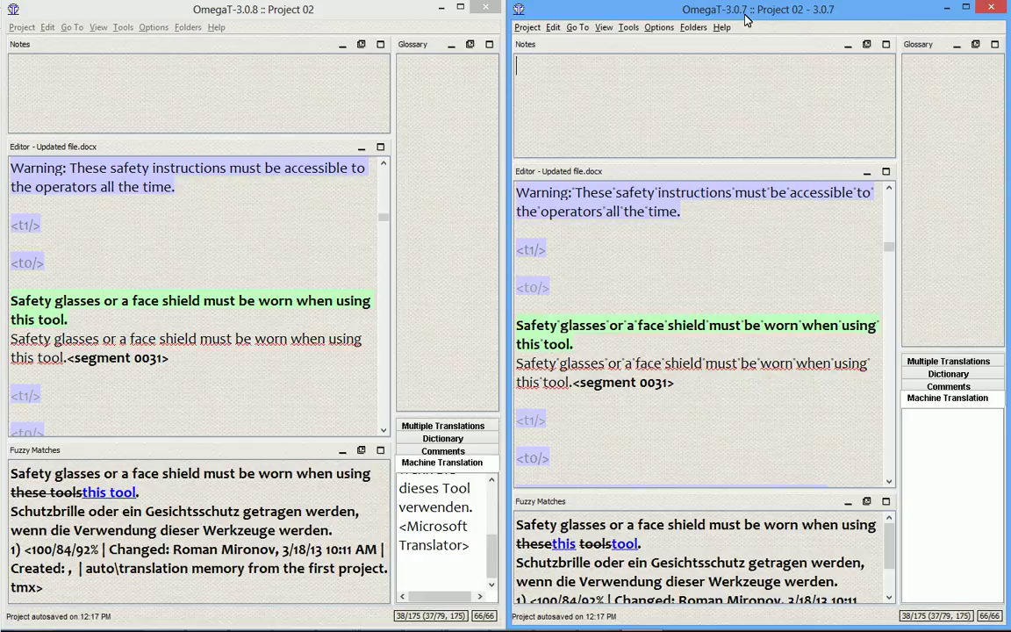
# Highlight "this tool" in the segment 31 source in OmegaT 3.0.7 and in the fuzzy match in 3.0.8 to compare the diffs
pyautogui.click(175, 321)
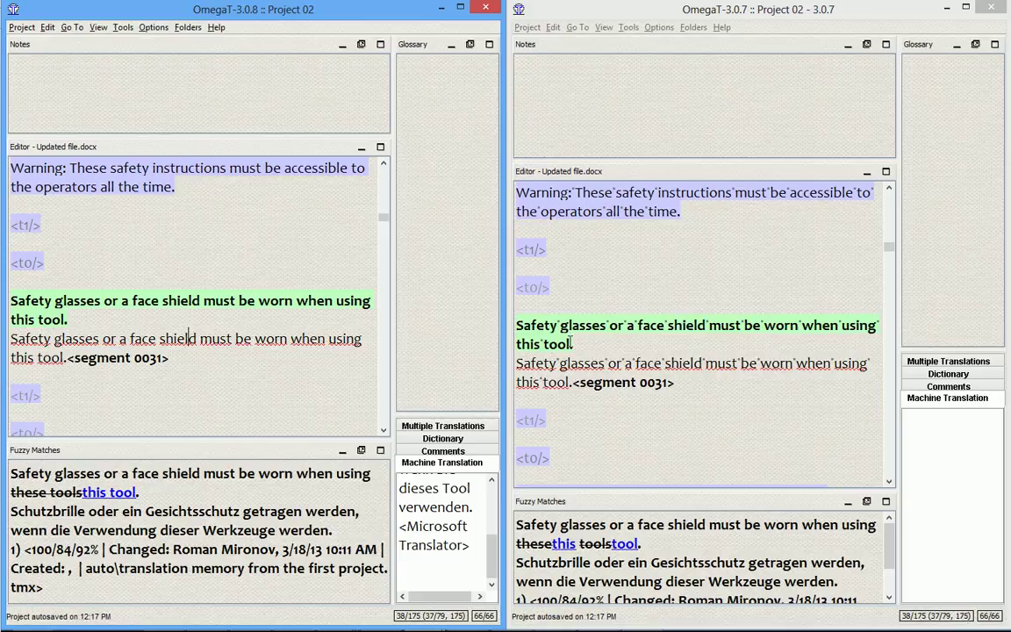
pyautogui.moveTo(571, 344); pyautogui.dragTo(505, 316)
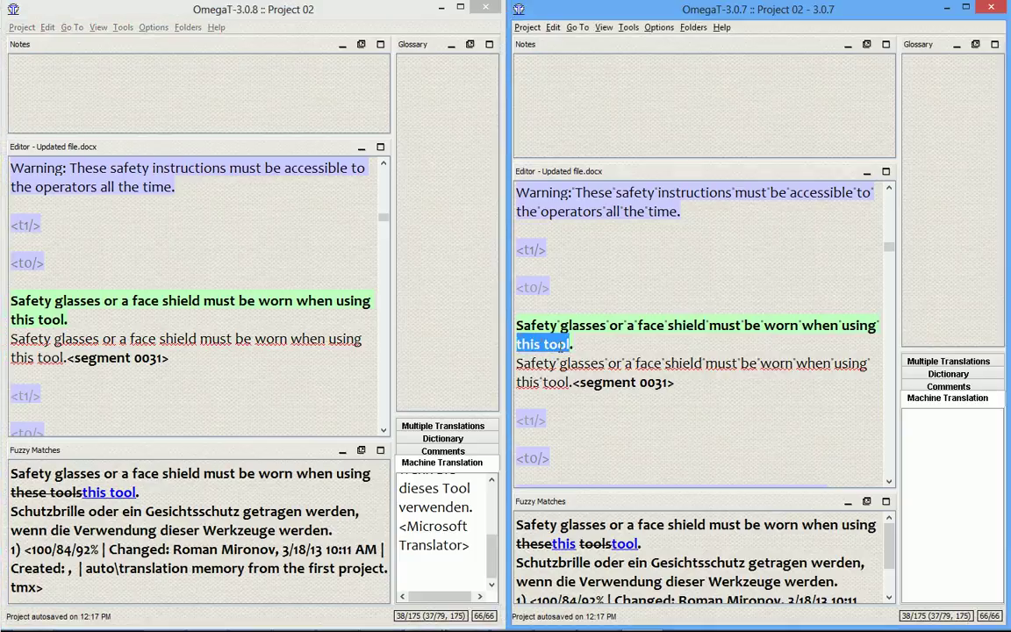
pyautogui.click(546, 331)
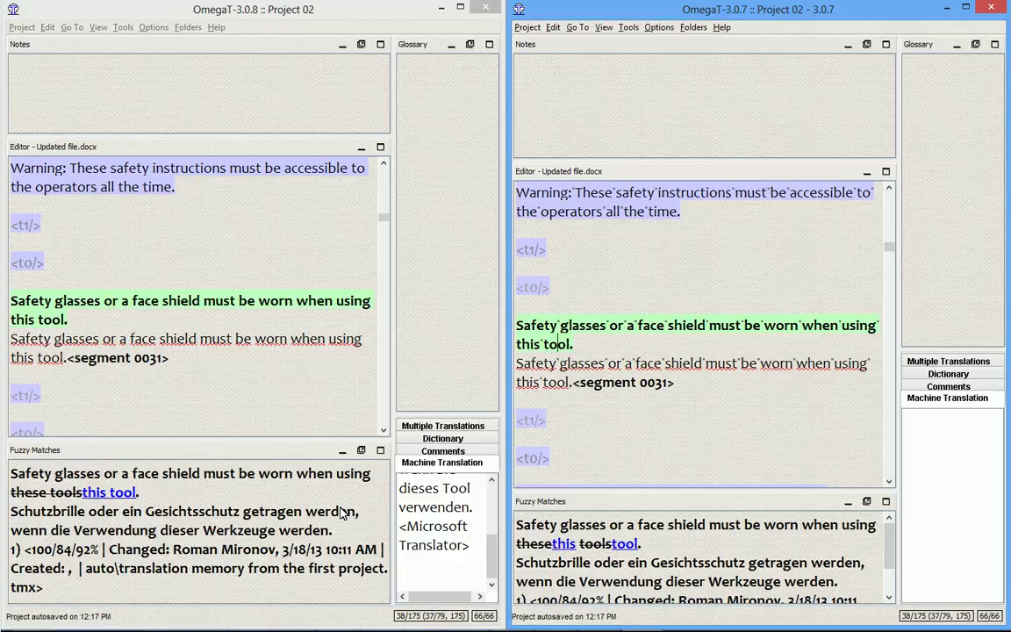
pyautogui.click(295, 499)
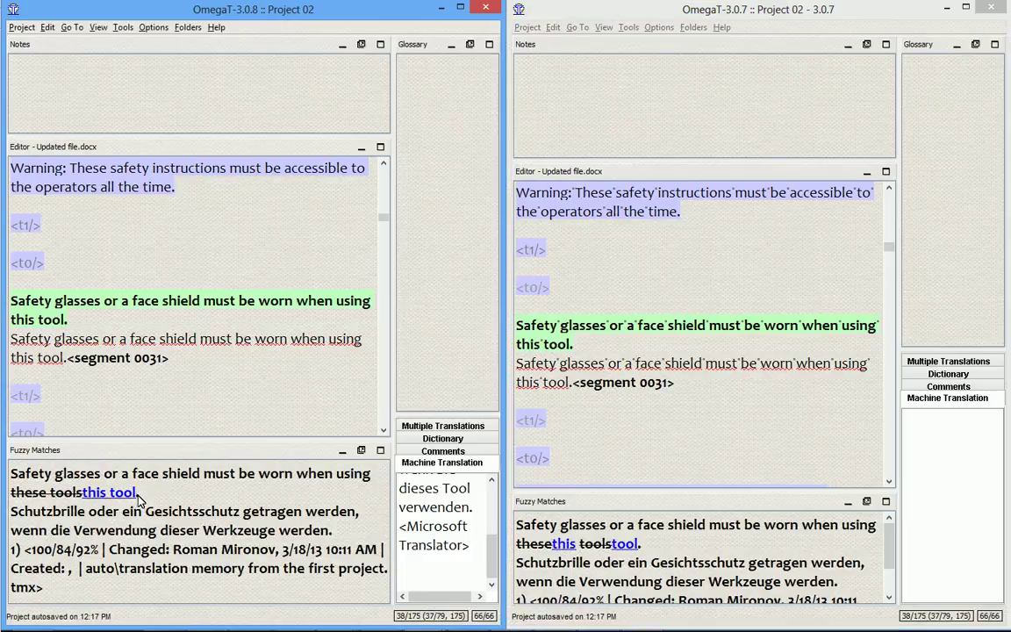
pyautogui.moveTo(138, 498); pyautogui.dragTo(93, 505)
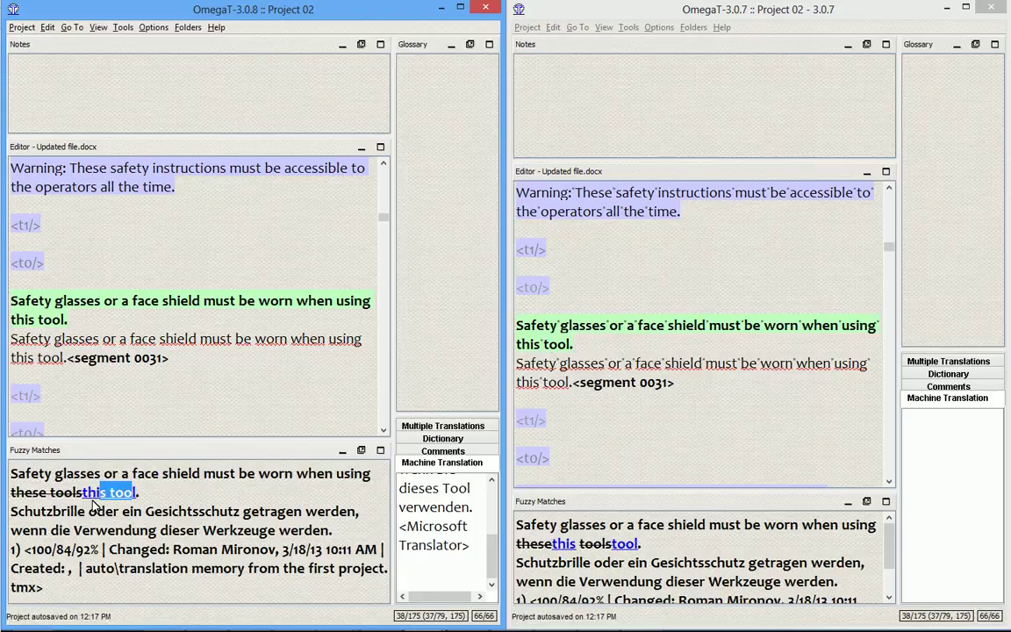
pyautogui.click(87, 504)
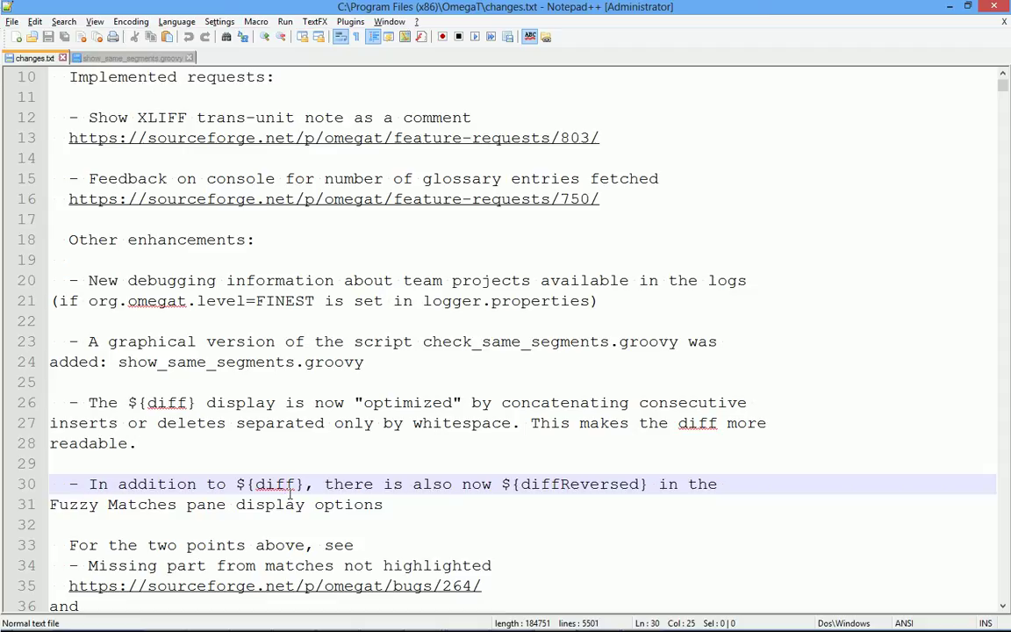
# Highlight ${diffReversed} on line 30 of changes.txt and switch back to Project 02 in OmegaT 3.0.8
pyautogui.moveTo(505, 485); pyautogui.dragTo(648, 485)
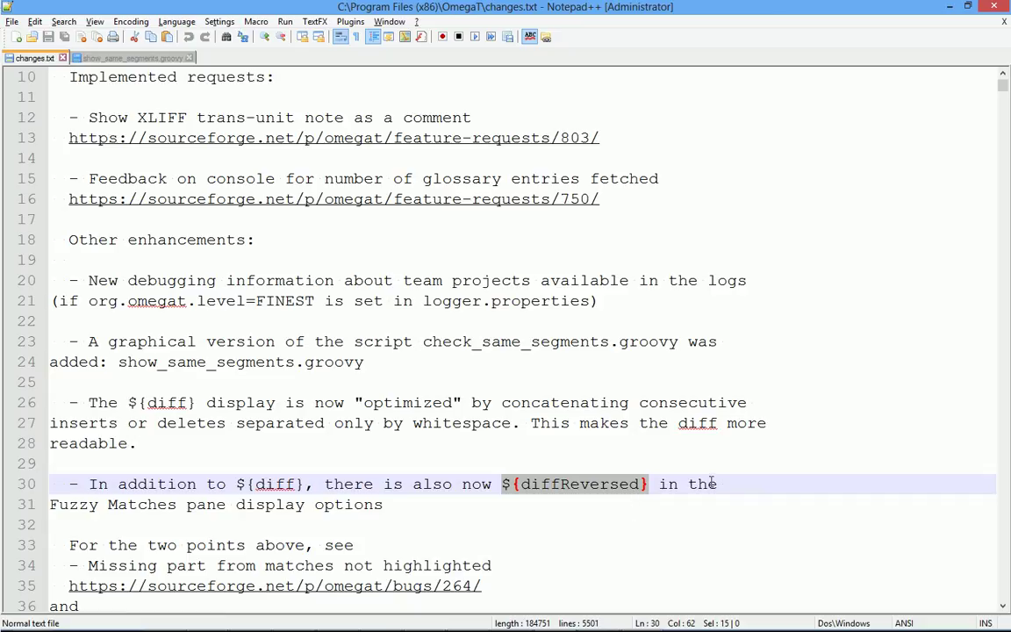
pyautogui.click(305, 498)
pyautogui.hotkey('alt', 'Tab')
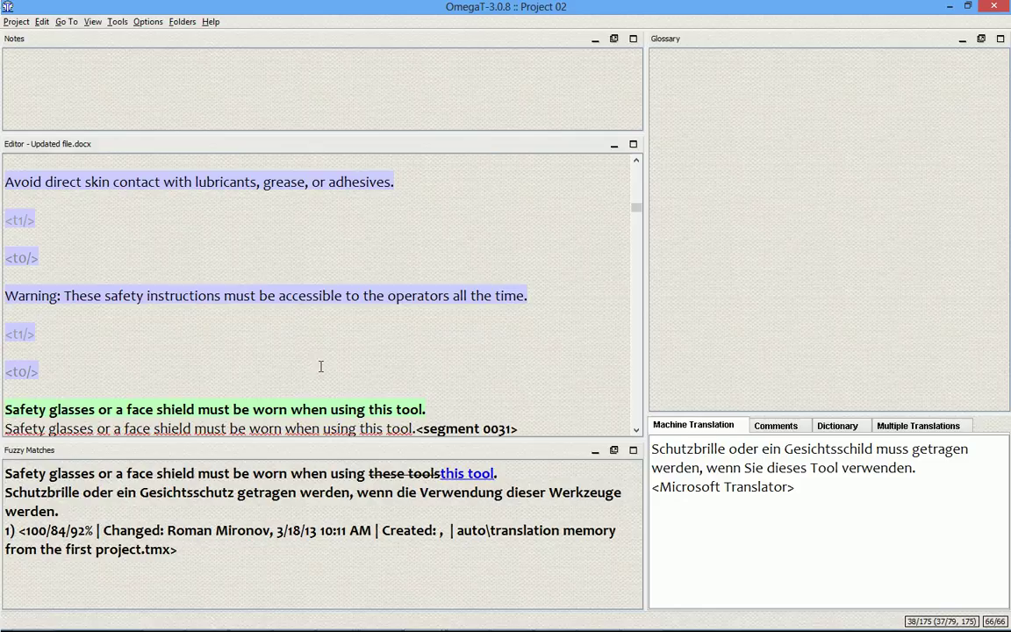
# Open the External TMX options, widen the dialog, and highlight ${diff} in the match display template
pyautogui.click(148, 21)
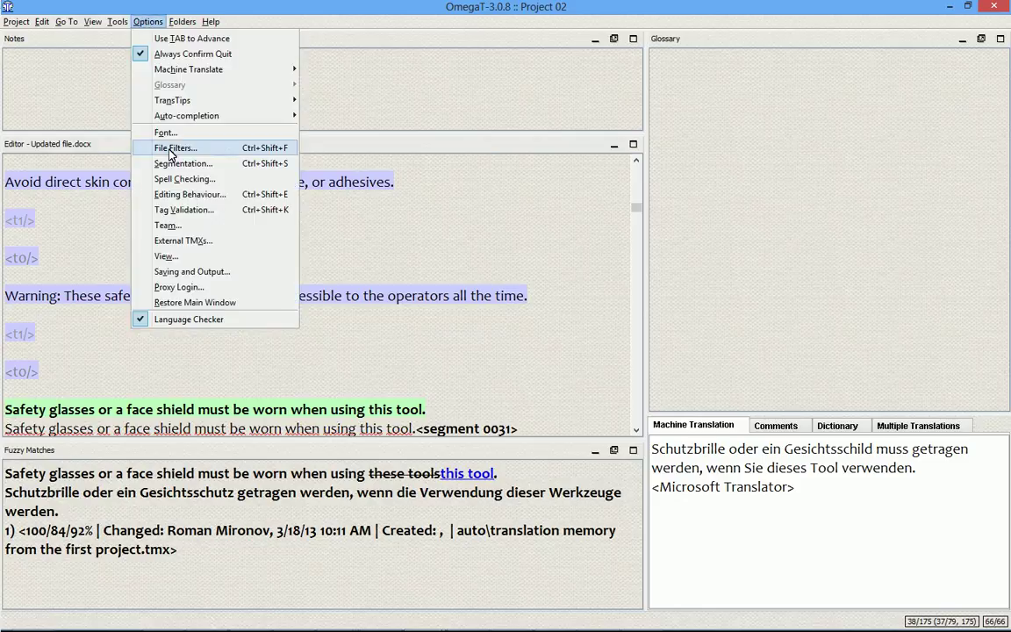
pyautogui.click(197, 242)
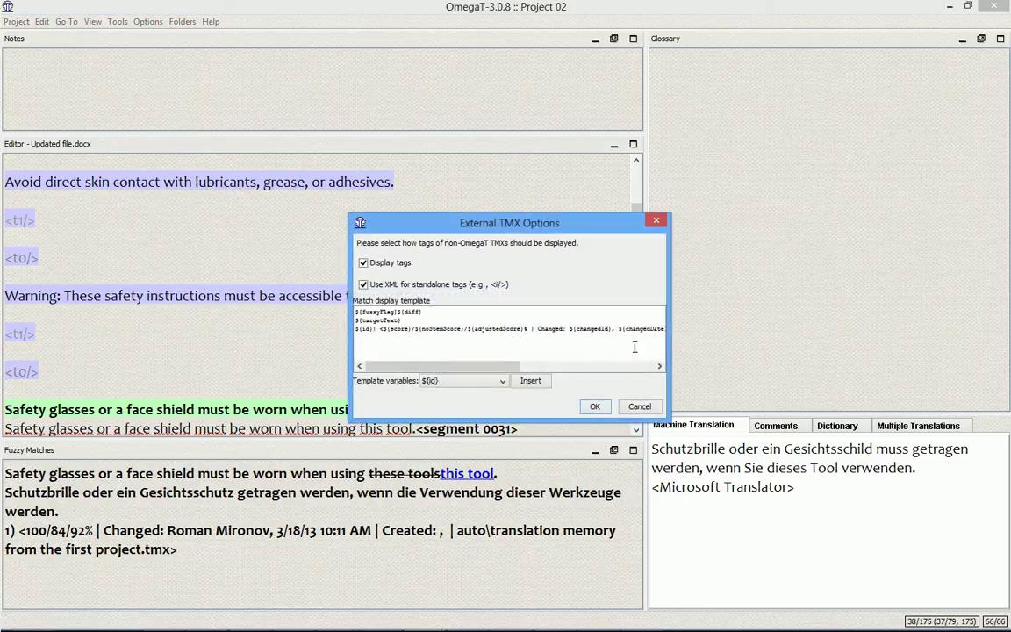
pyautogui.moveTo(669, 342); pyautogui.dragTo(834, 341)
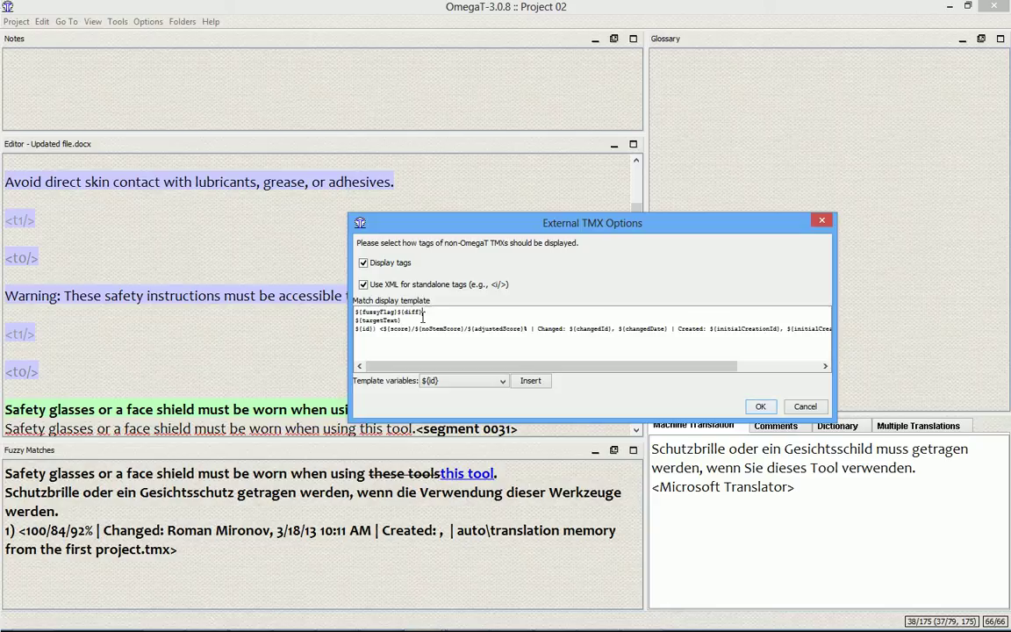
pyautogui.moveTo(433, 312); pyautogui.dragTo(402, 311)
# Insert the ${diffReversed} variable on a new line below ${diff} in the match display template
pyautogui.click(440, 315)
pyautogui.press('Return')
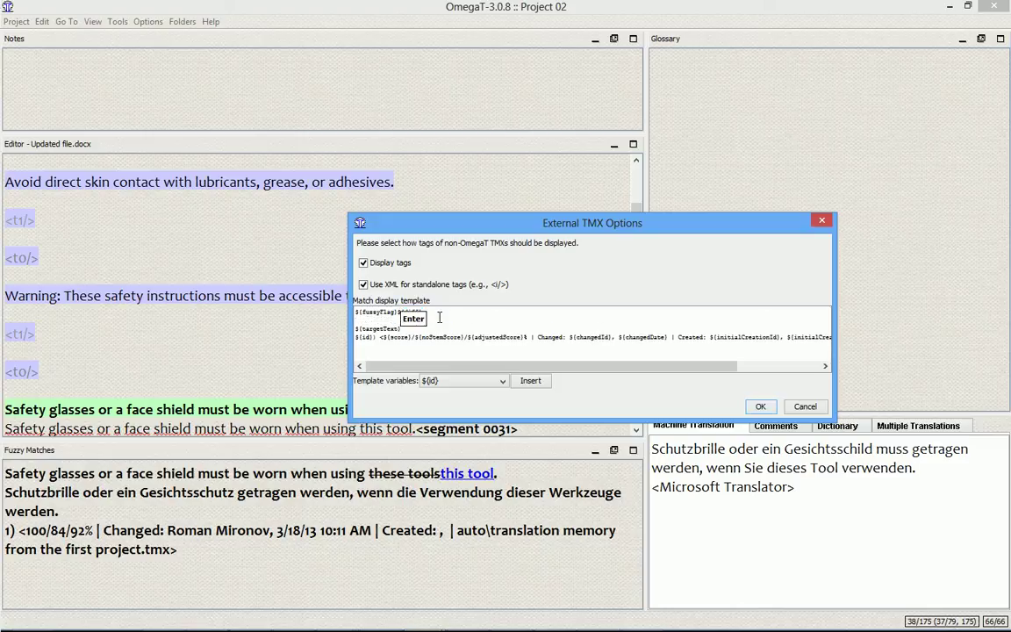
pyautogui.click(502, 383)
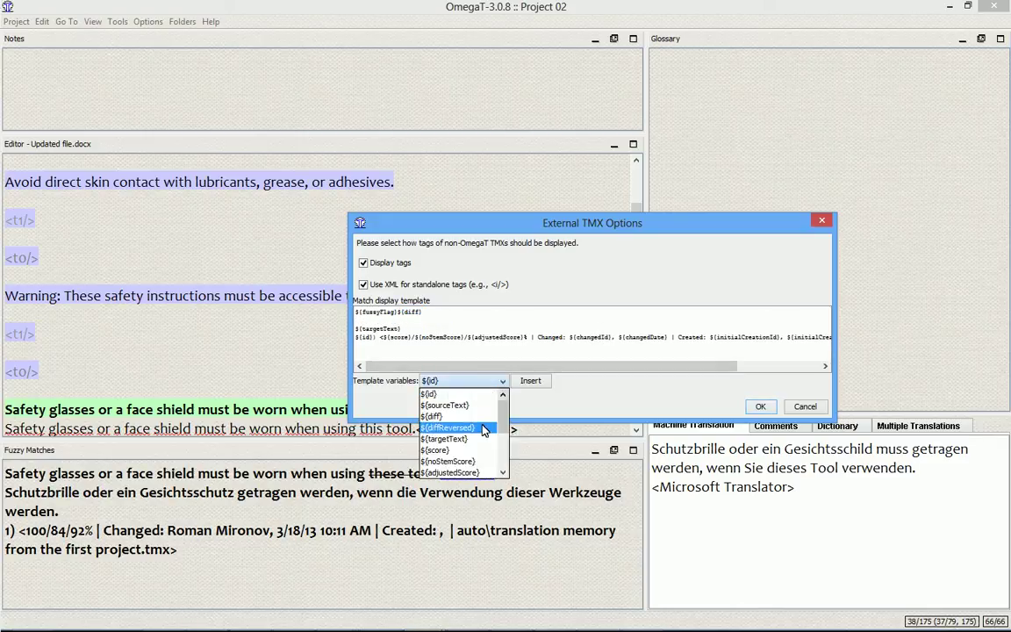
pyautogui.click(481, 430)
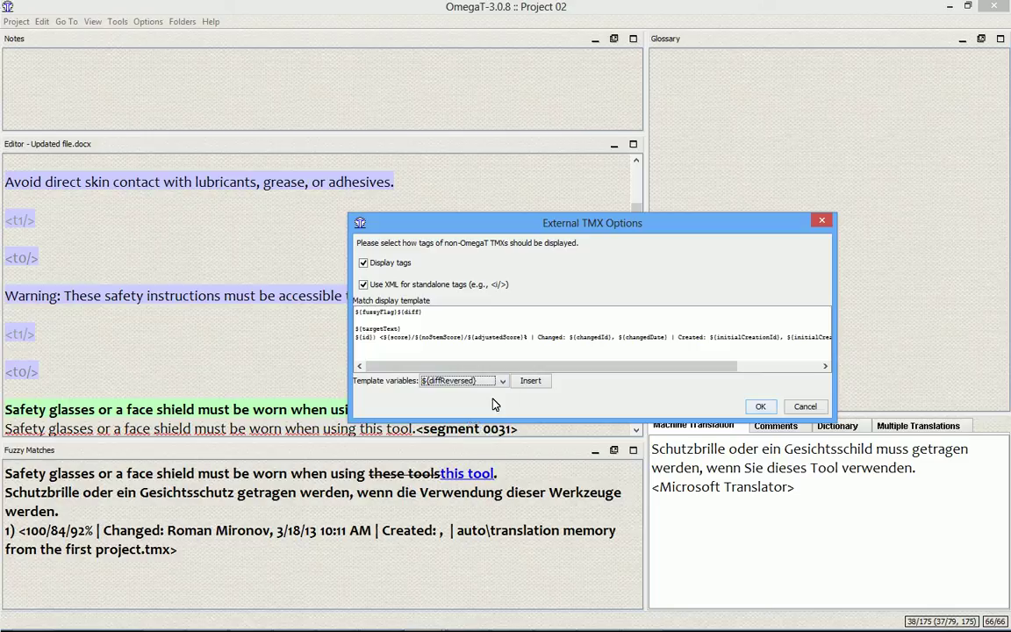
pyautogui.click(531, 383)
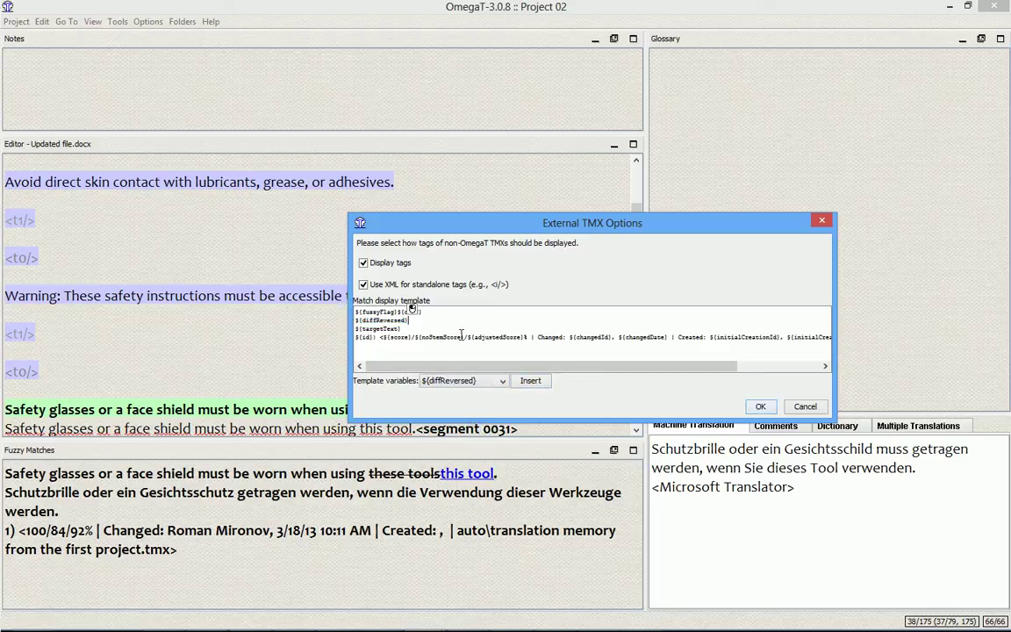
# Apply the External TMX options, reopen the project, and dismiss its project files list
pyautogui.click(760, 408)
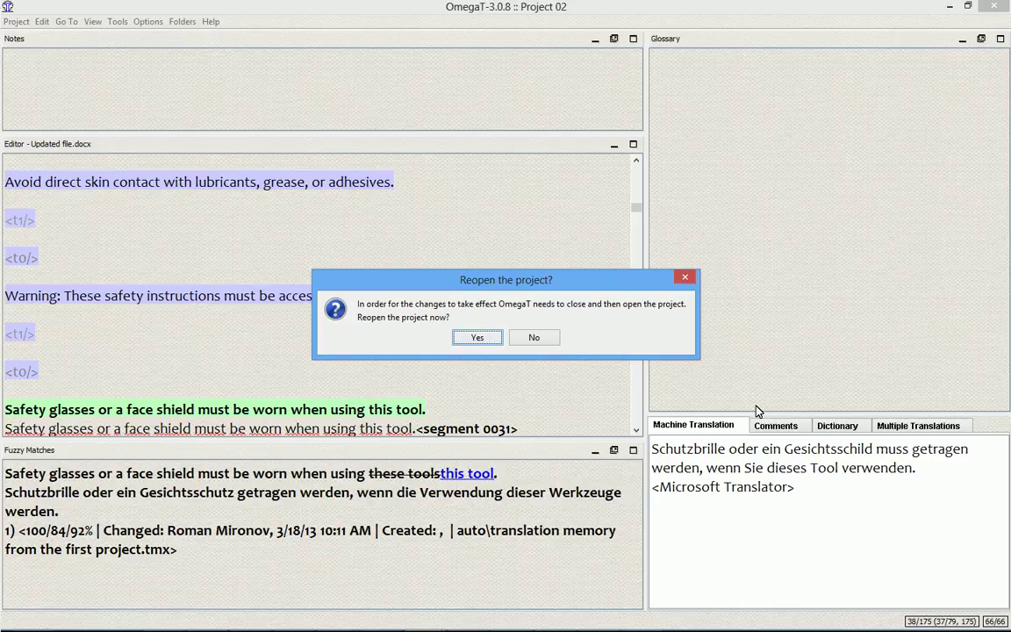
pyautogui.press('Return')
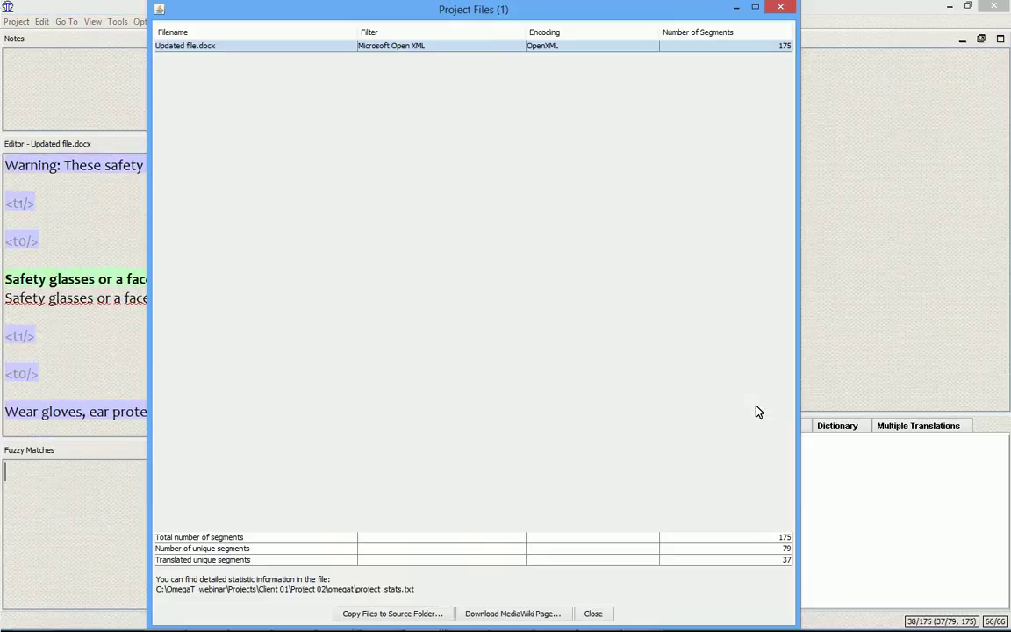
pyautogui.press('Escape')
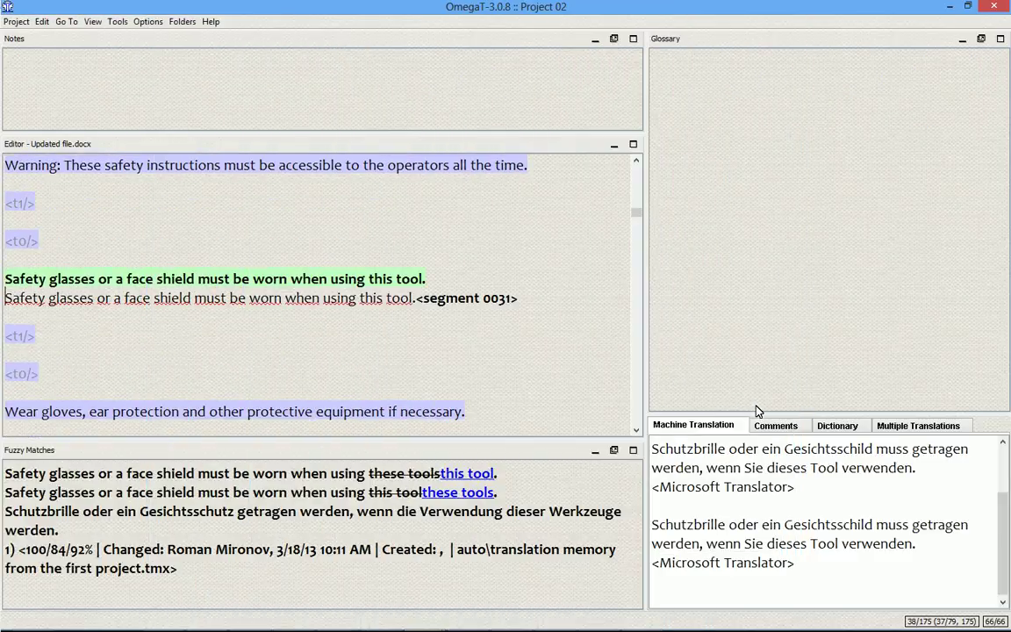
# Highlight the reversed diff line in Fuzzy Matches, including its changed words "this tool" and "these tools", and compare it with the translation
pyautogui.moveTo(503, 492); pyautogui.dragTo(5, 494)
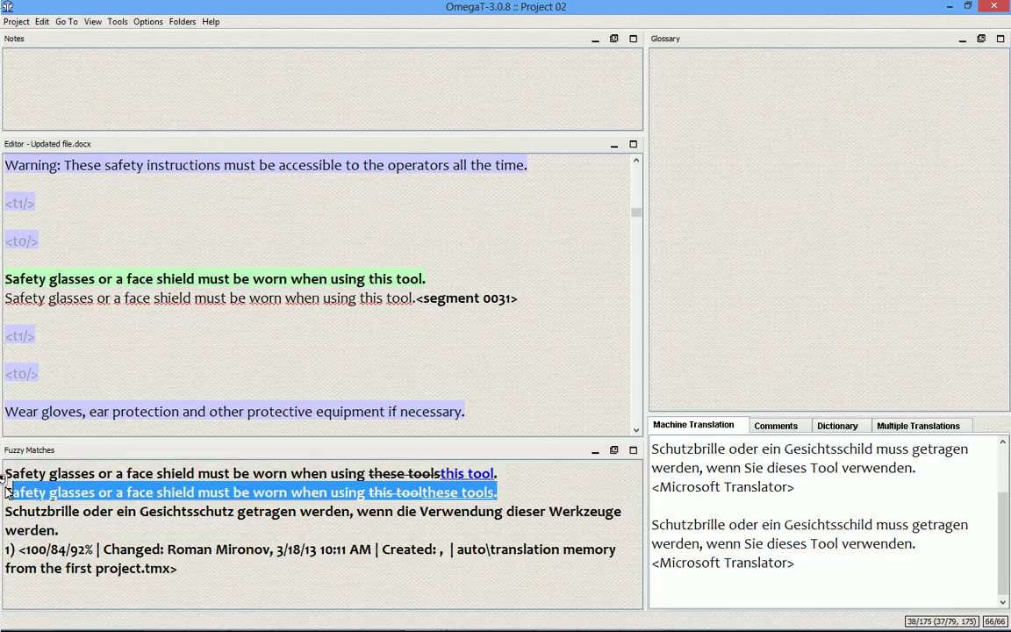
pyautogui.click(135, 493)
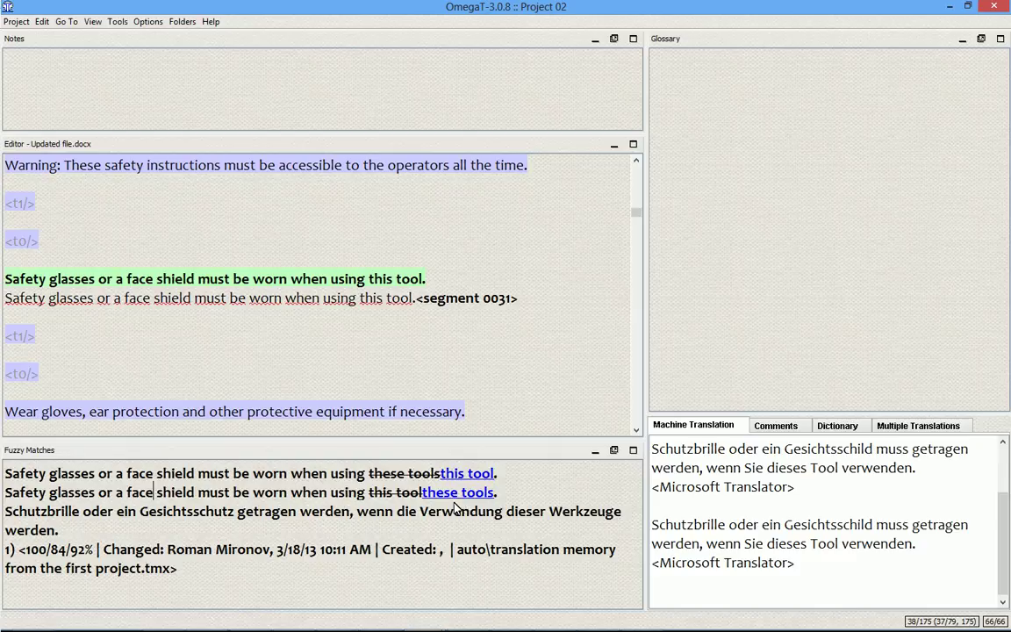
pyautogui.moveTo(74, 533); pyautogui.dragTo(16, 518)
pyautogui.click(81, 531)
pyautogui.moveTo(509, 478)
pyautogui.mouseDown()
pyautogui.moveTo(379, 474)
pyautogui.moveTo(522, 478)
pyautogui.mouseUp()
pyautogui.moveTo(497, 493); pyautogui.dragTo(376, 494)
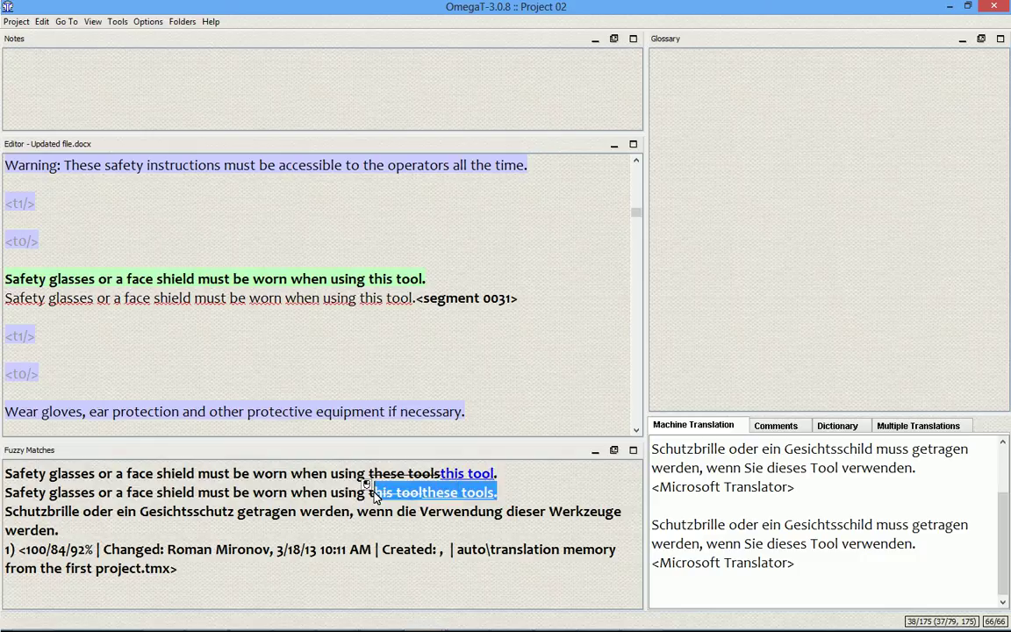
pyautogui.click(509, 499)
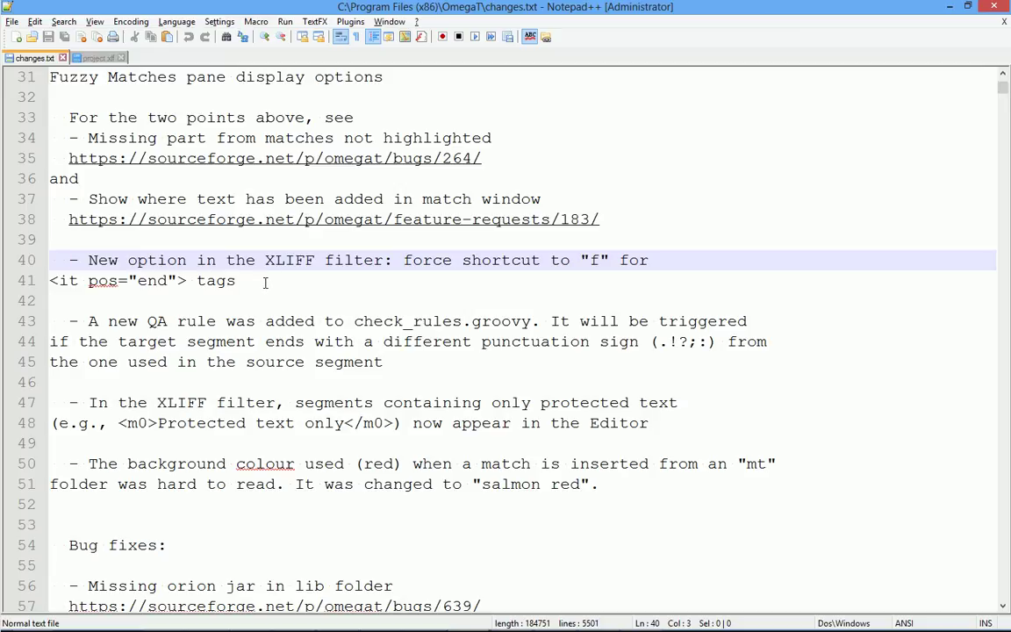
# Open project.xlf from Project 01's source folder in Notepad++ and highlight <it pos="end"></it> on line 7
pyautogui.hotkey('alt', 'Tab')
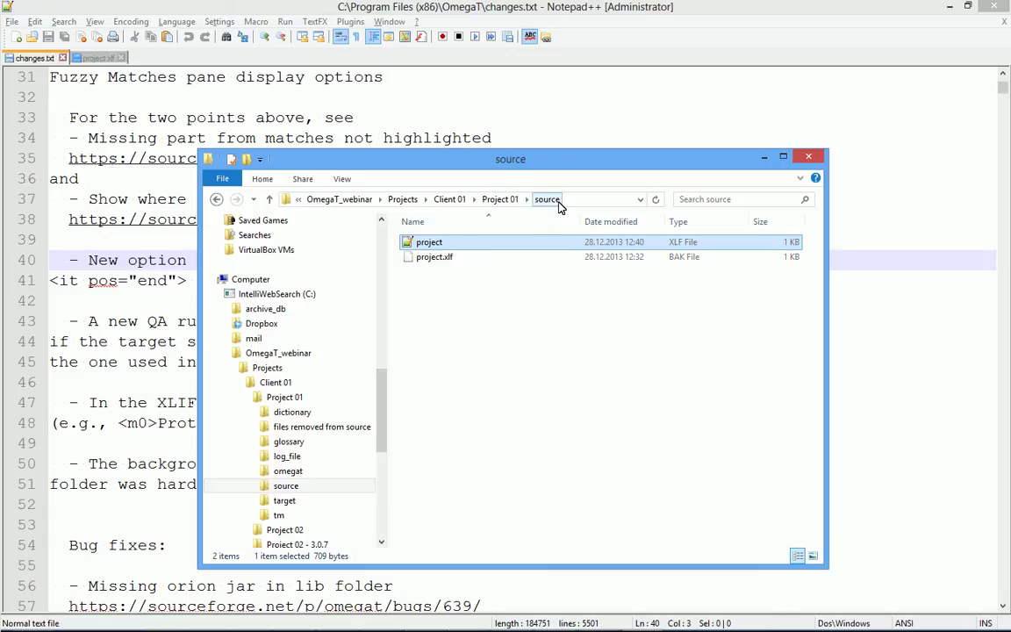
pyautogui.doubleClick(430, 241)
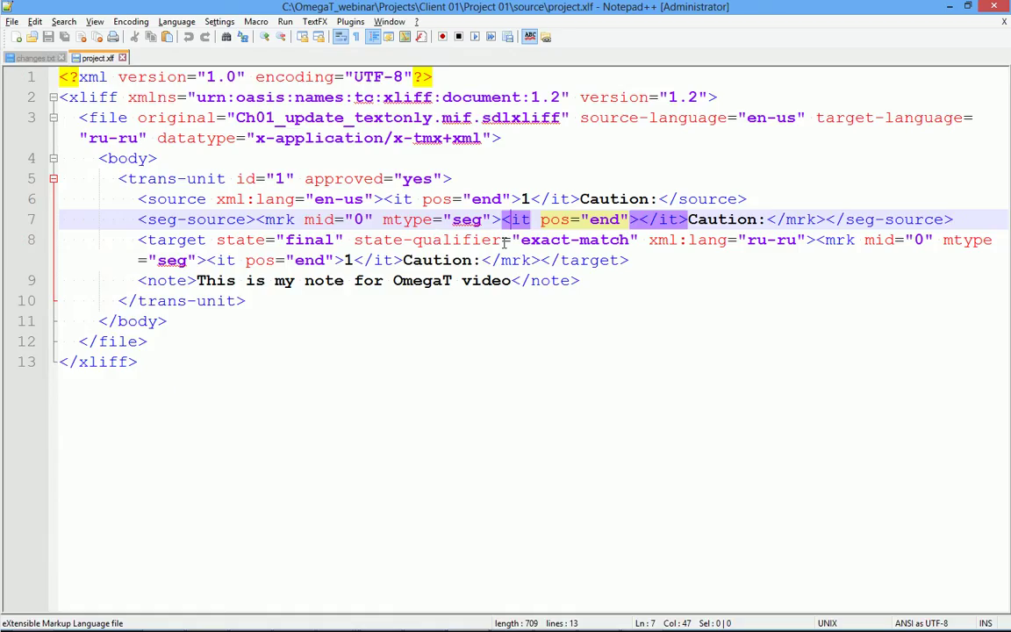
pyautogui.click(453, 230)
pyautogui.moveTo(501, 220); pyautogui.dragTo(687, 220)
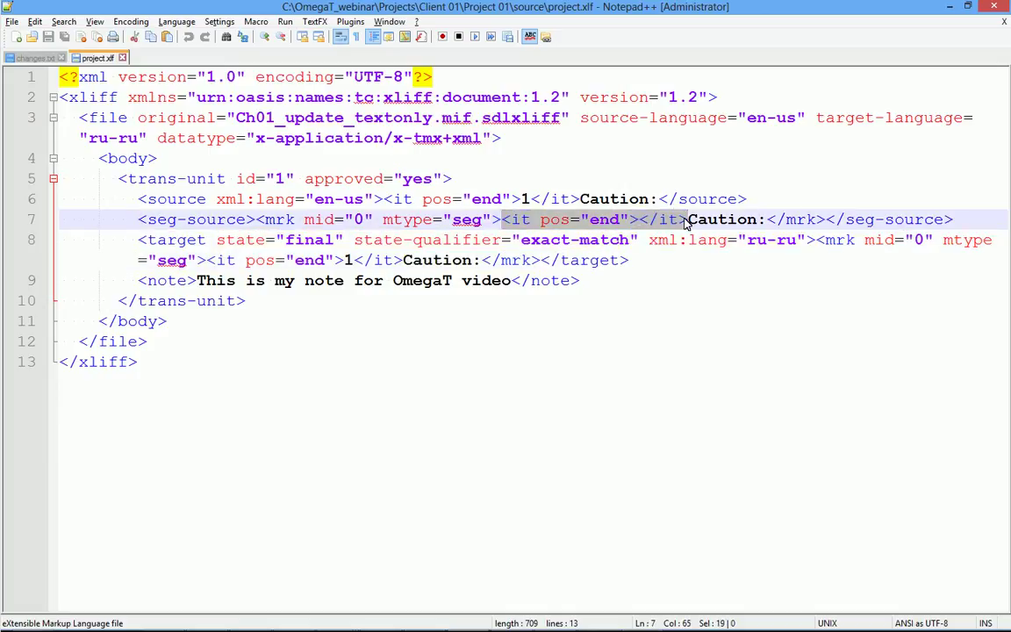
# Switch to OmegaT, examine the XLIFF filter's tag shortcut option in Project 01's file filters, and highlight </f0> in the translated segment
pyautogui.hotkey('alt', 'Tab')
pyautogui.hotkey('alt', 'Tab')
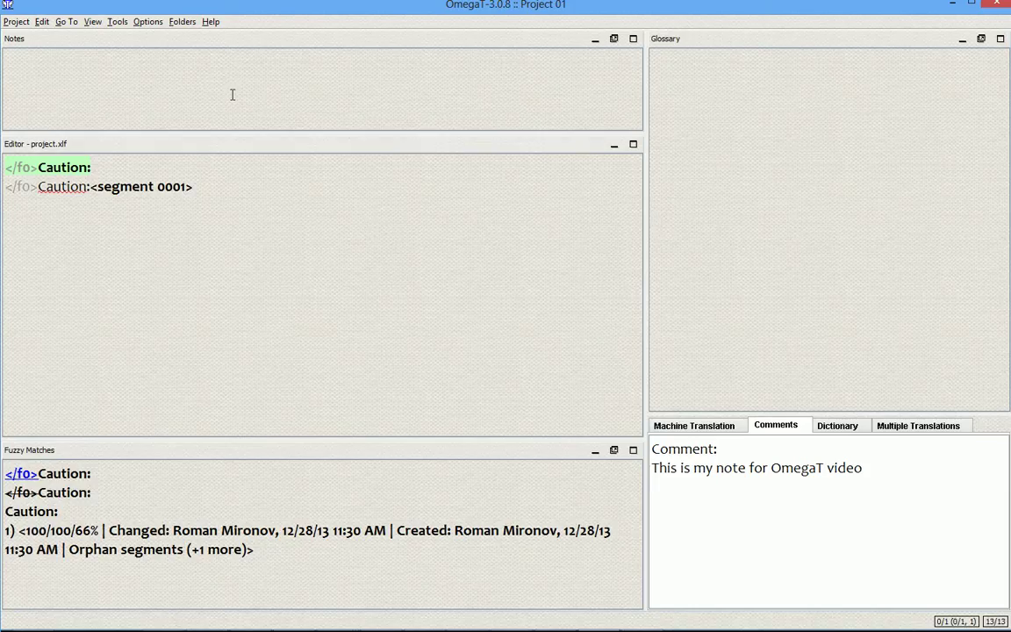
pyautogui.click(15, 21)
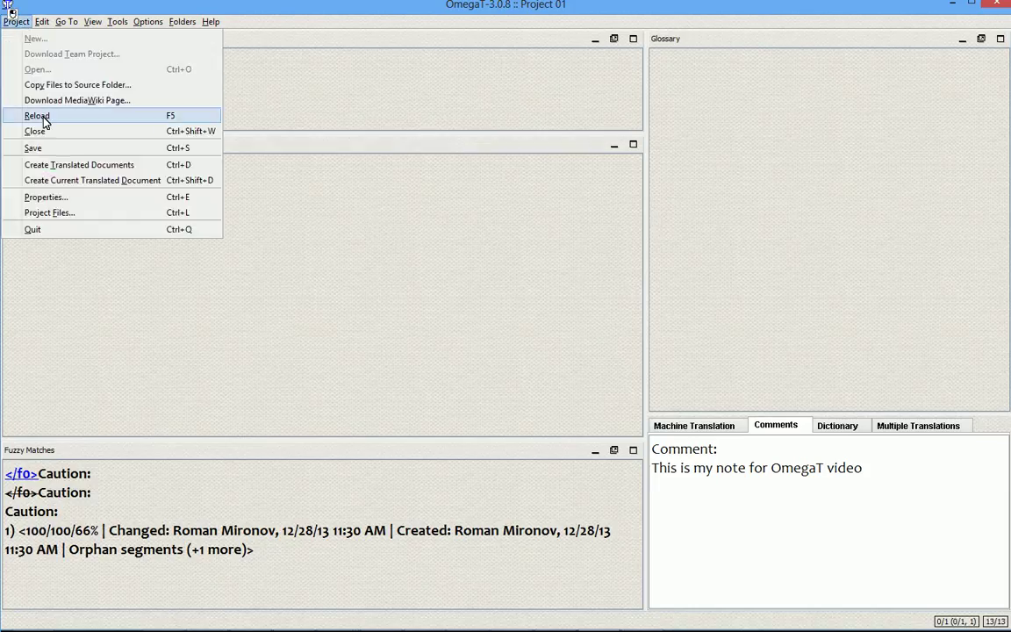
pyautogui.click(63, 198)
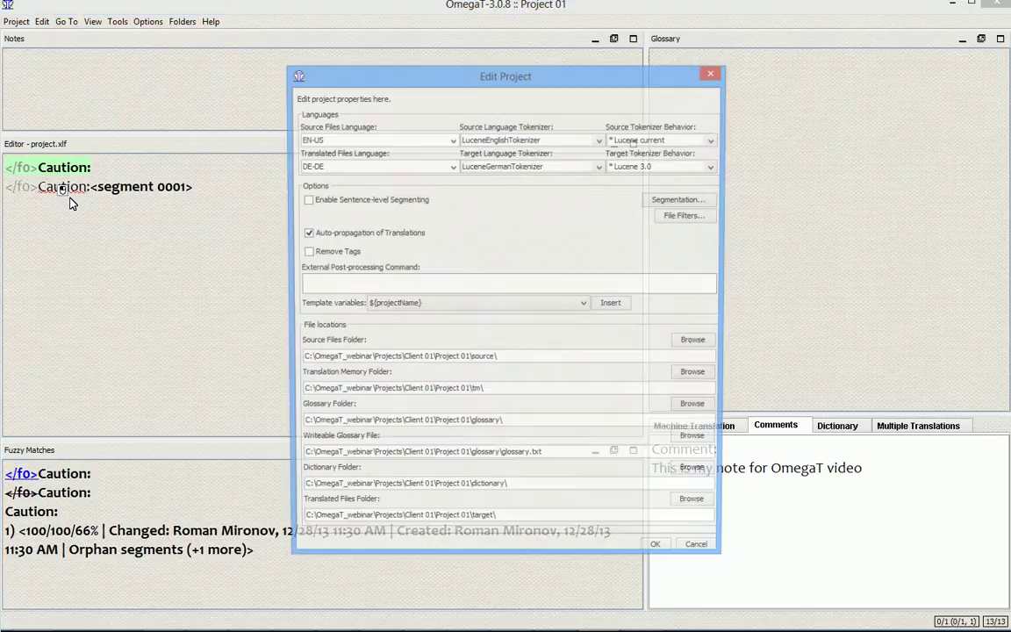
pyautogui.click(676, 213)
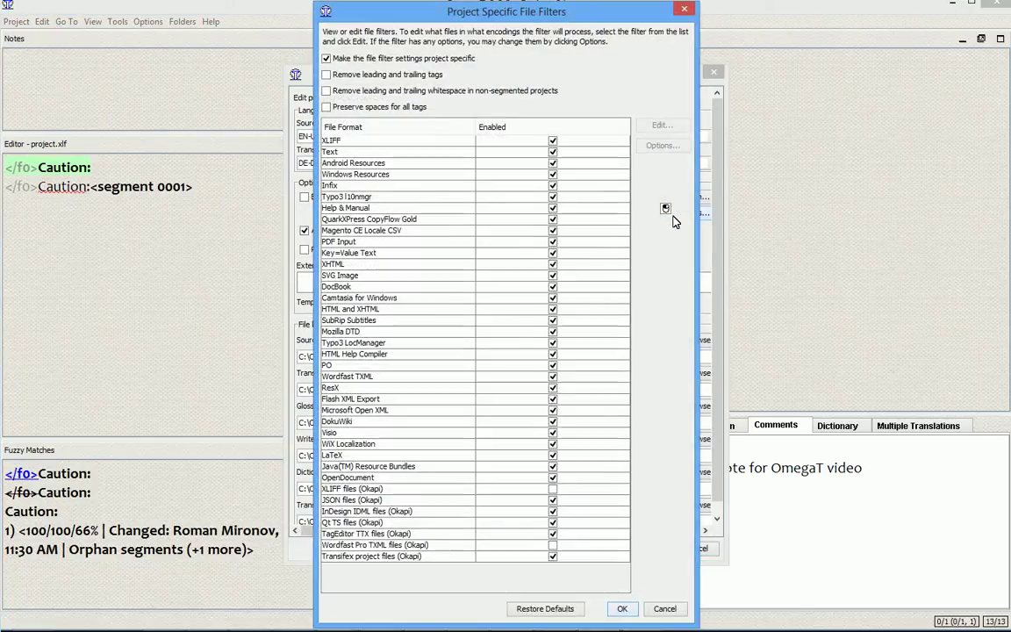
pyautogui.click(444, 141)
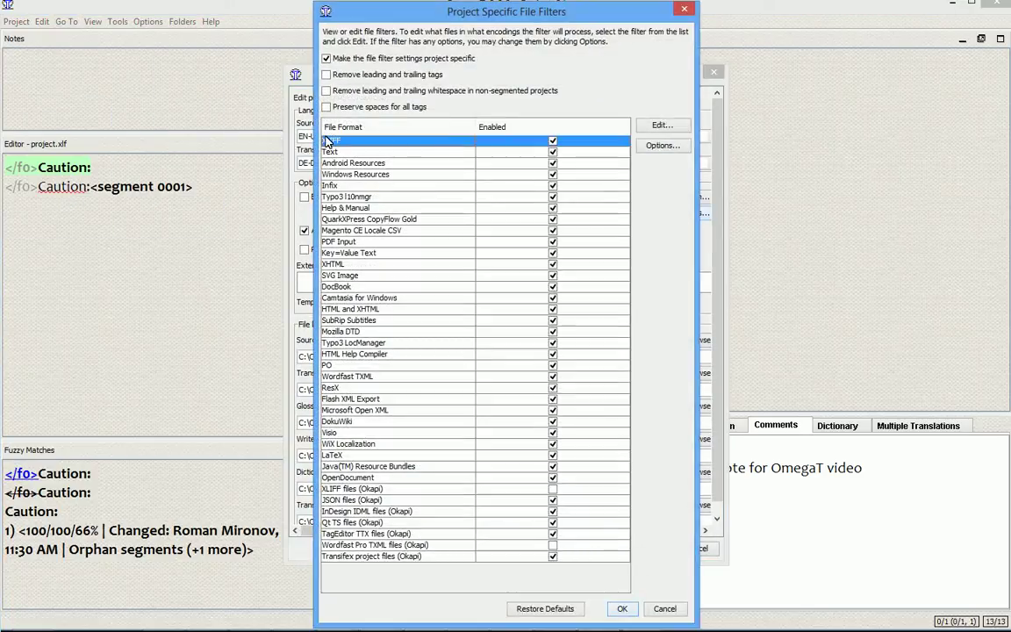
pyautogui.click(661, 147)
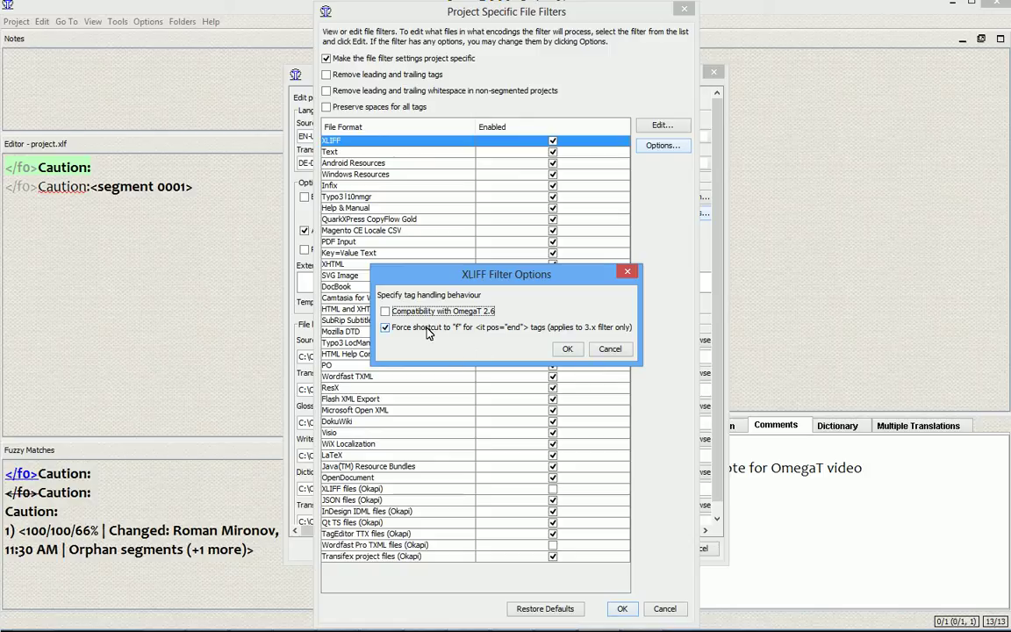
pyautogui.press('Escape')
pyautogui.press('Escape')
pyautogui.press('Escape')
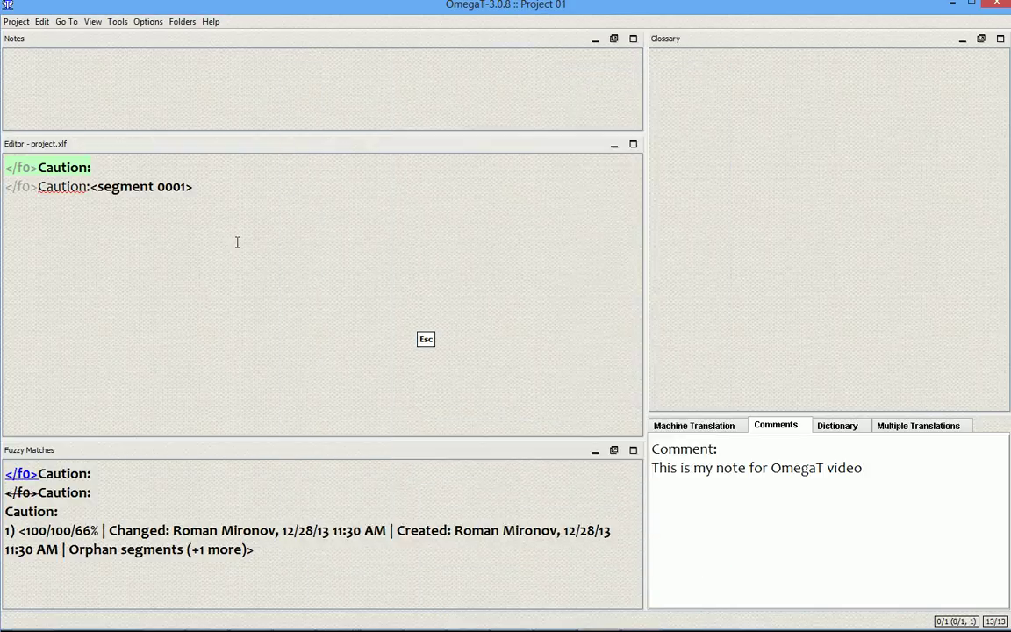
pyautogui.moveTo(38, 187); pyautogui.dragTo(4, 188)
pyautogui.click(72, 223)
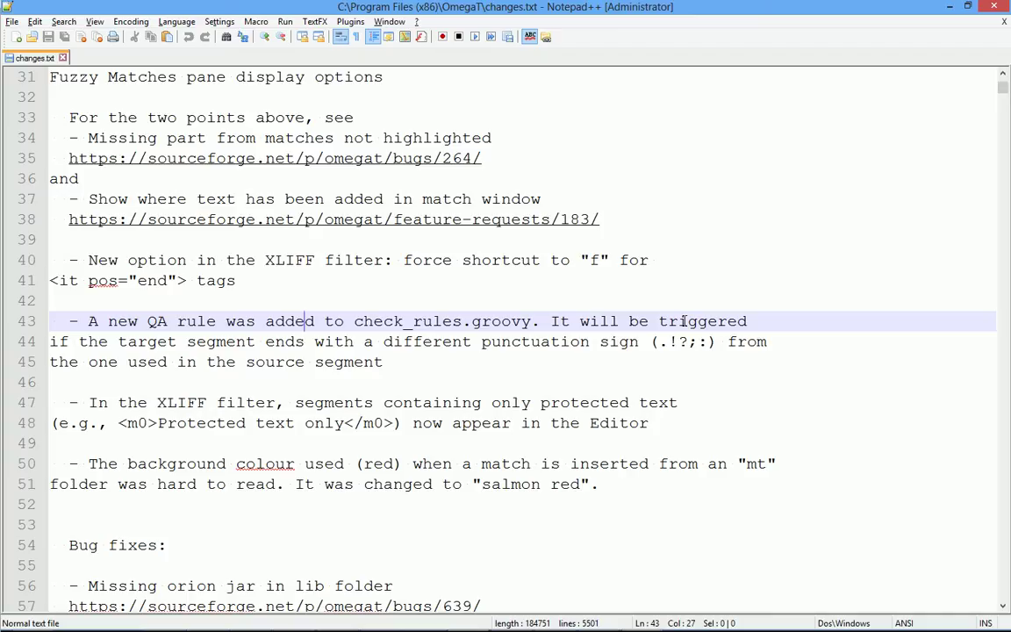
# In Project 02, delete the final period from segment 5's translation and replace segment 6's final period with a colon
pyautogui.hotkey('alt', 'Tab')
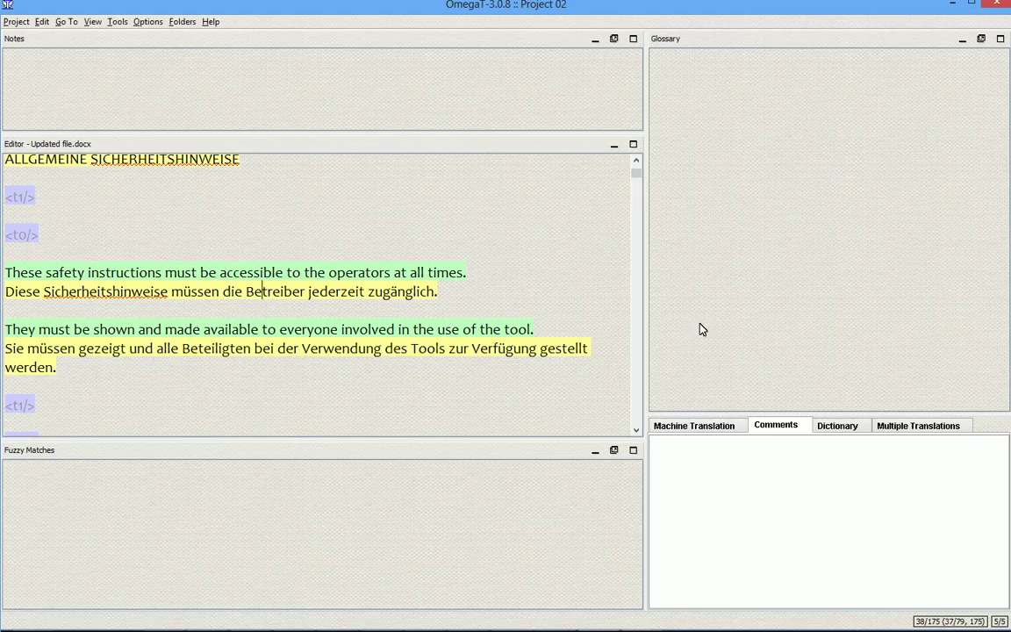
pyautogui.click(331, 276)
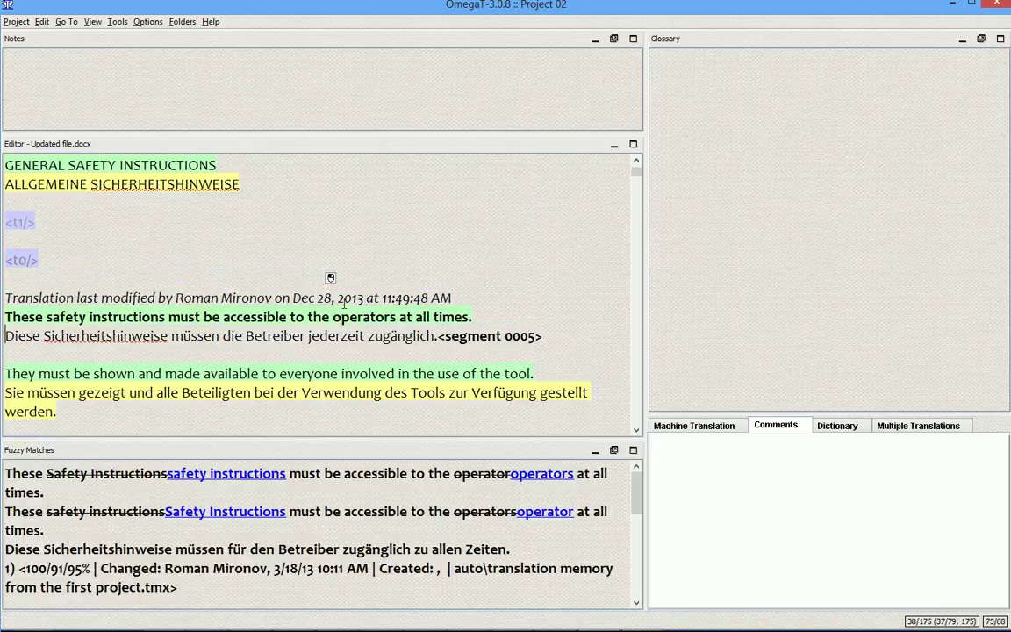
pyautogui.press('End')
pyautogui.press('BackSpace')
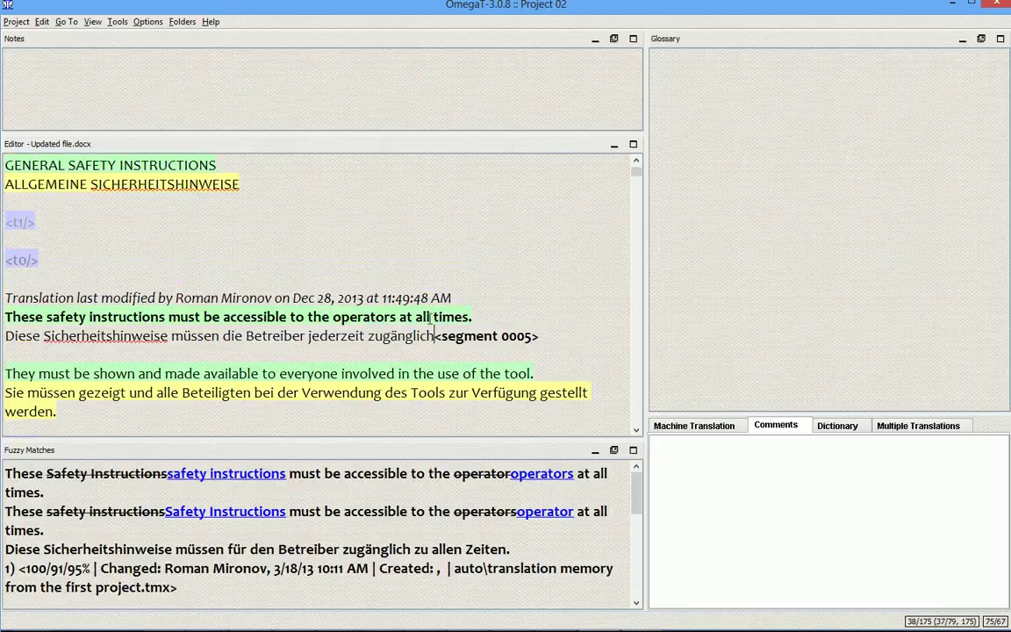
pyautogui.press('Return')
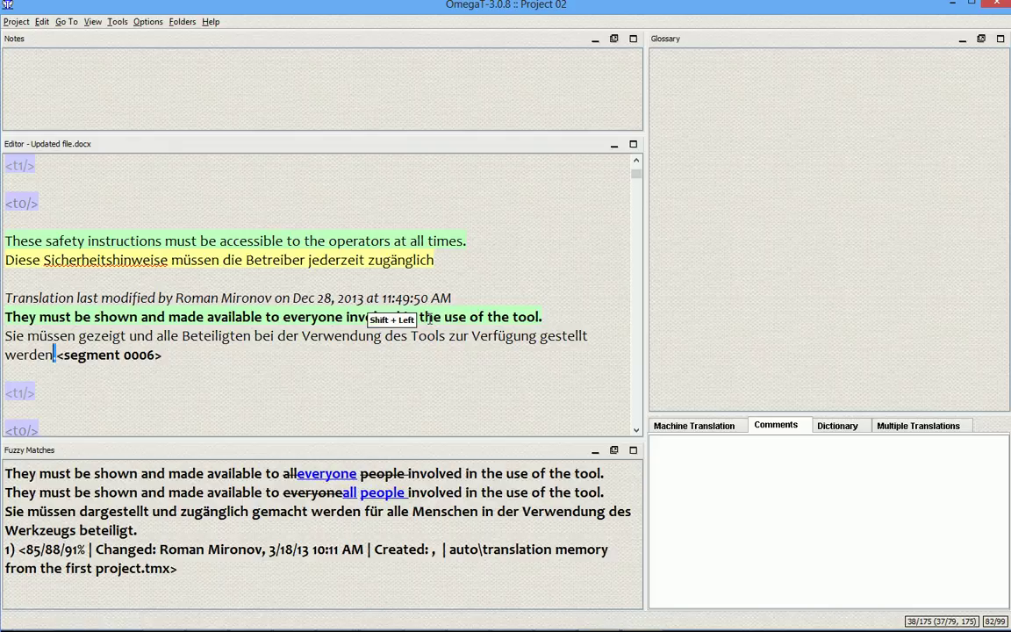
pyautogui.press('BackSpace')
pyautogui.write(':')
pyautogui.hotkey('ctrl', 'Return')
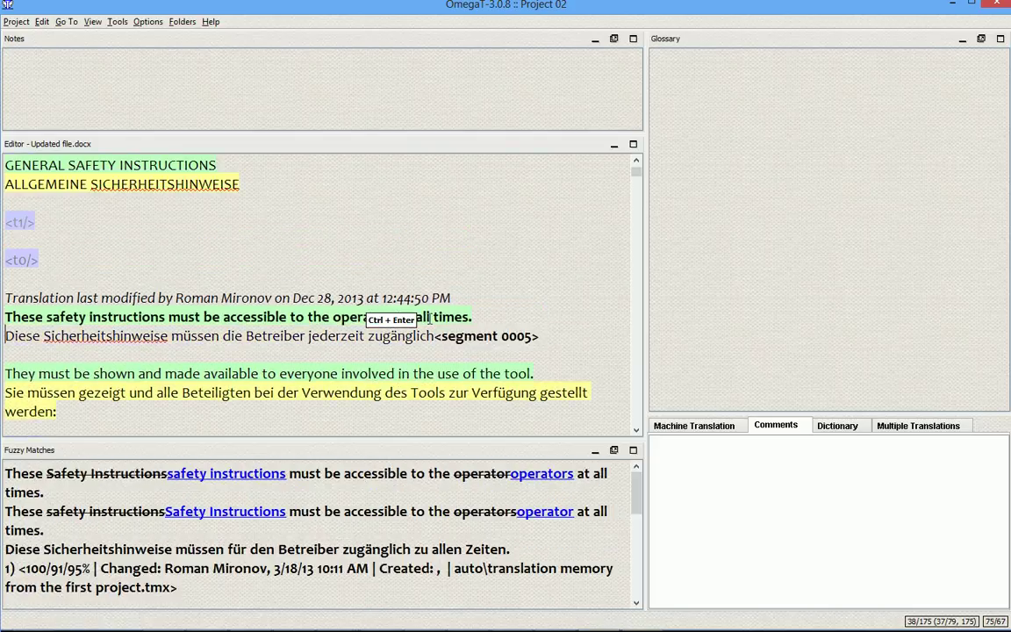
# Run check_rules.groovy, view its results in a maximized window, go to segment 6, and close the results
pyautogui.click(117, 21)
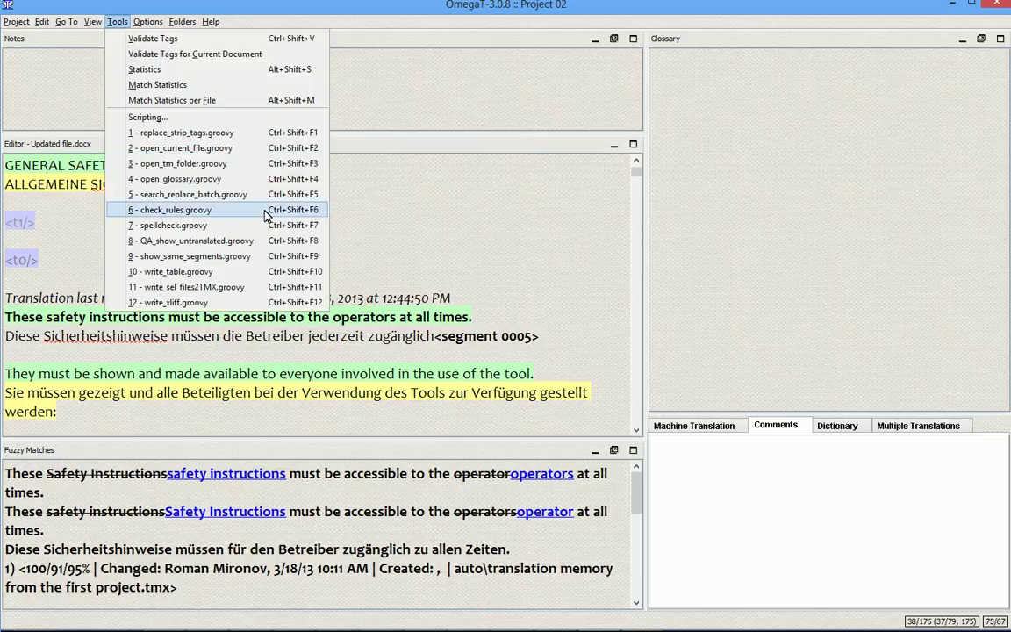
pyautogui.click(190, 204)
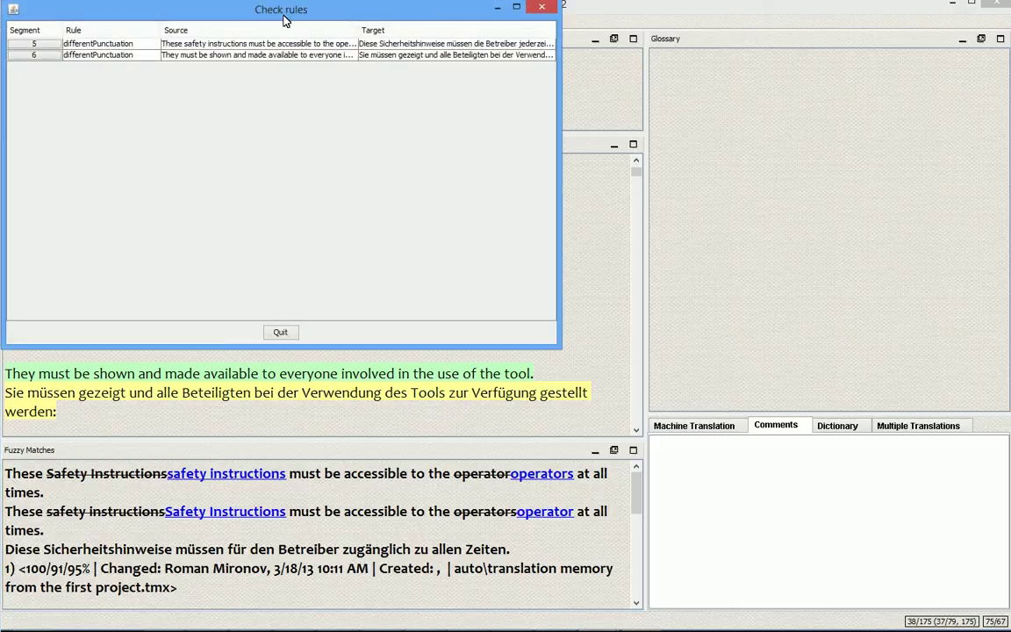
pyautogui.moveTo(255, 15); pyautogui.dragTo(319, 142)
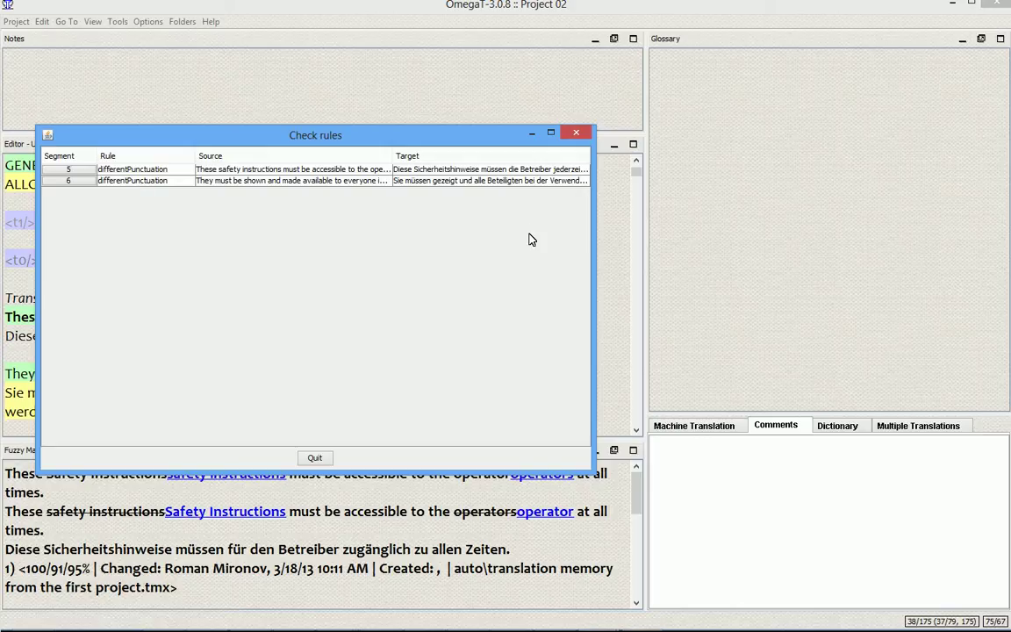
pyautogui.press('super+Up')
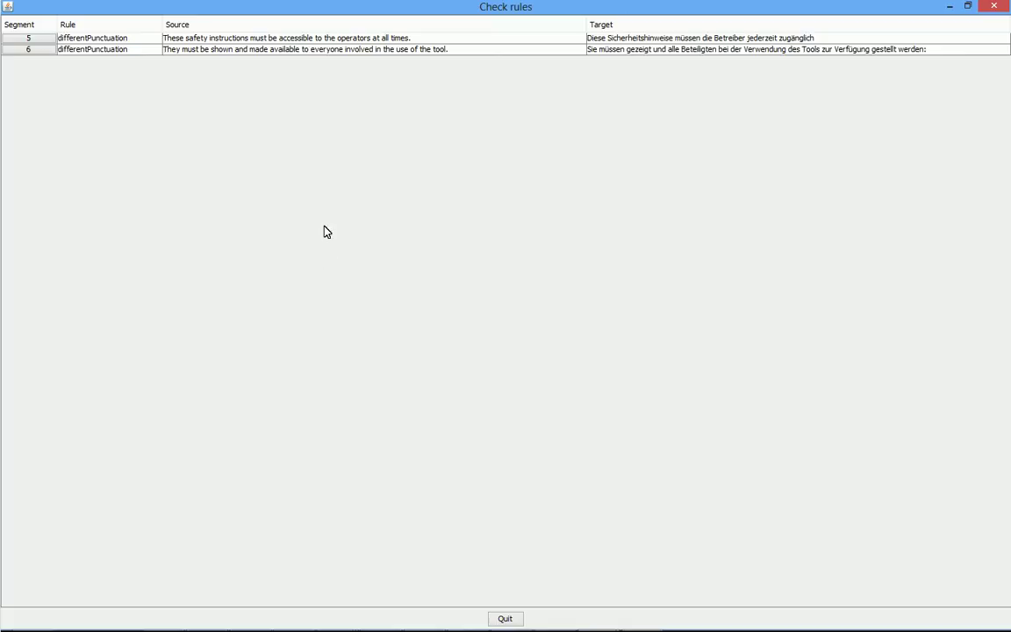
pyautogui.click(38, 51)
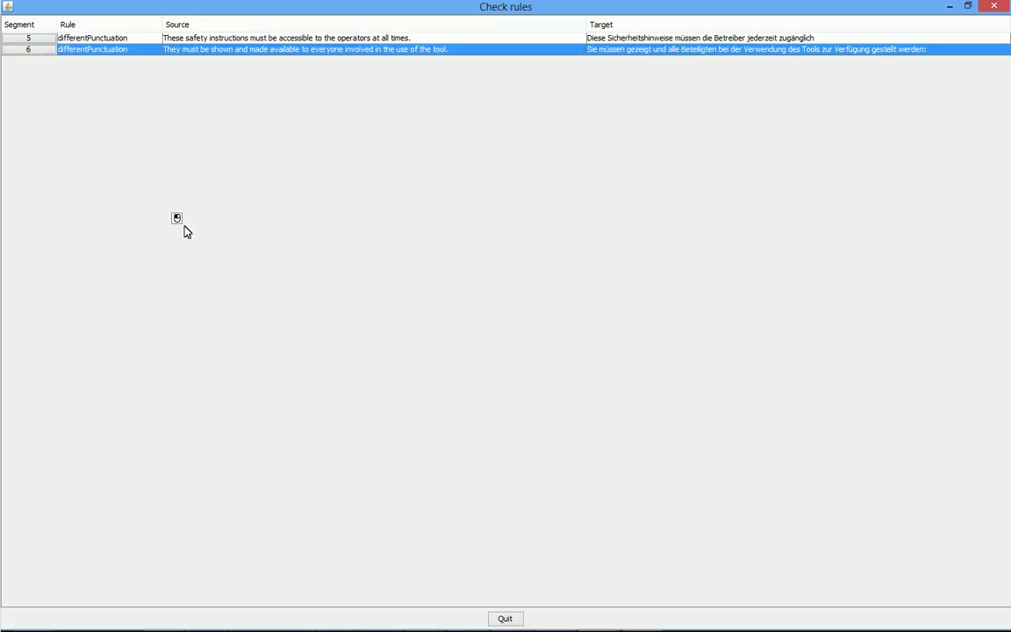
pyautogui.press('Escape')
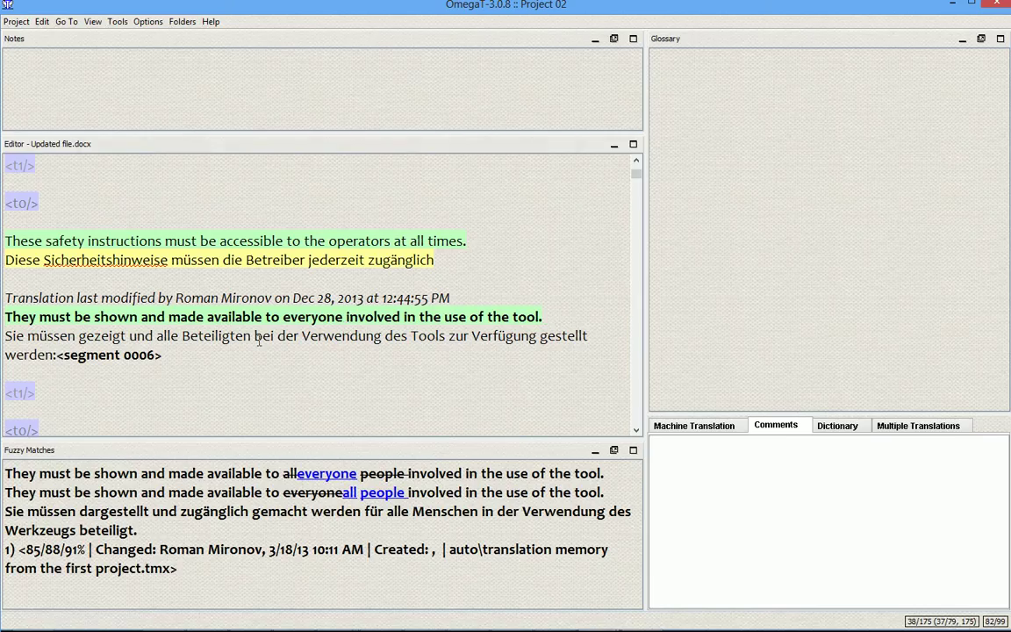
# Validate the tags in Project 02 and dismiss the validation
pyautogui.hotkey('ctrl', 'shift', 'v')
pyautogui.press('Escape')
pyautogui.click(480, 335)
pyautogui.hotkey('ctrl', 'End')
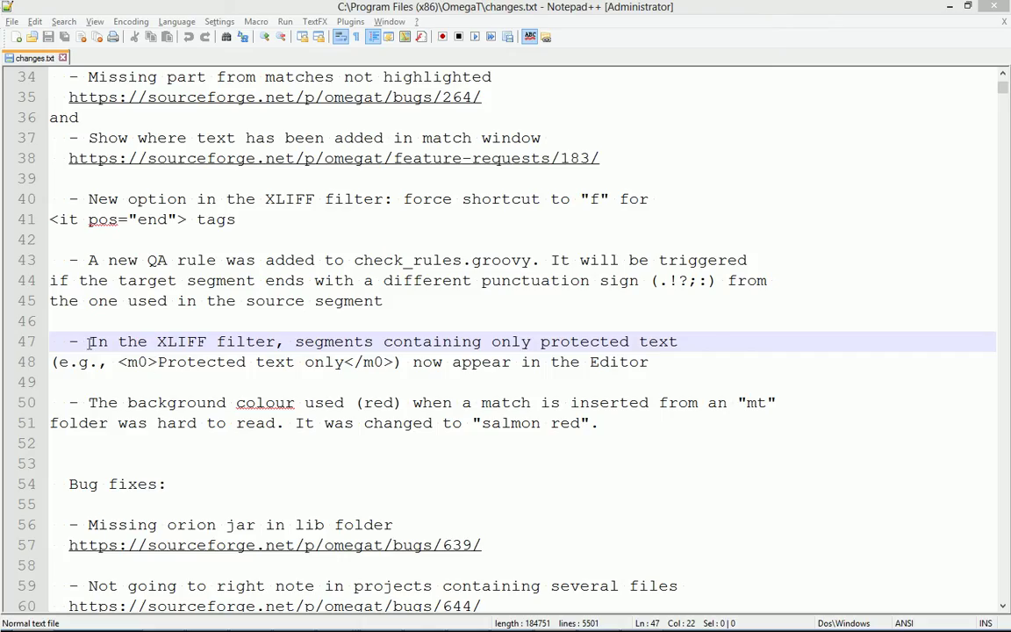
# In changes.txt, highlight "In the XLIFF filter, segments containing only protected text" on line 47
pyautogui.moveTo(88, 343); pyautogui.dragTo(678, 342)
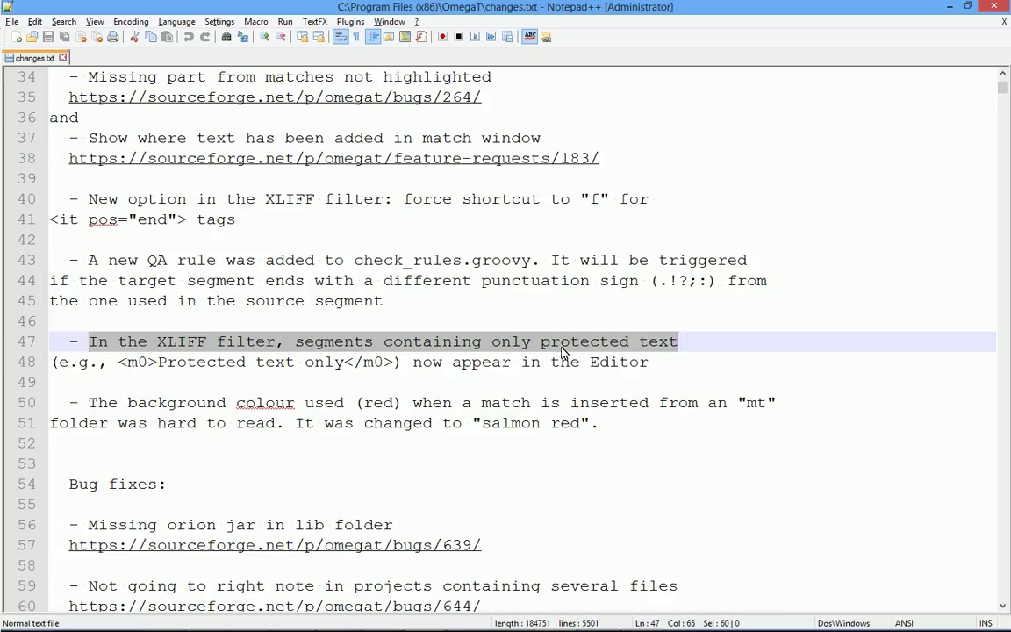
pyautogui.hotkey('alt', 'Tab')
pyautogui.press('Escape')
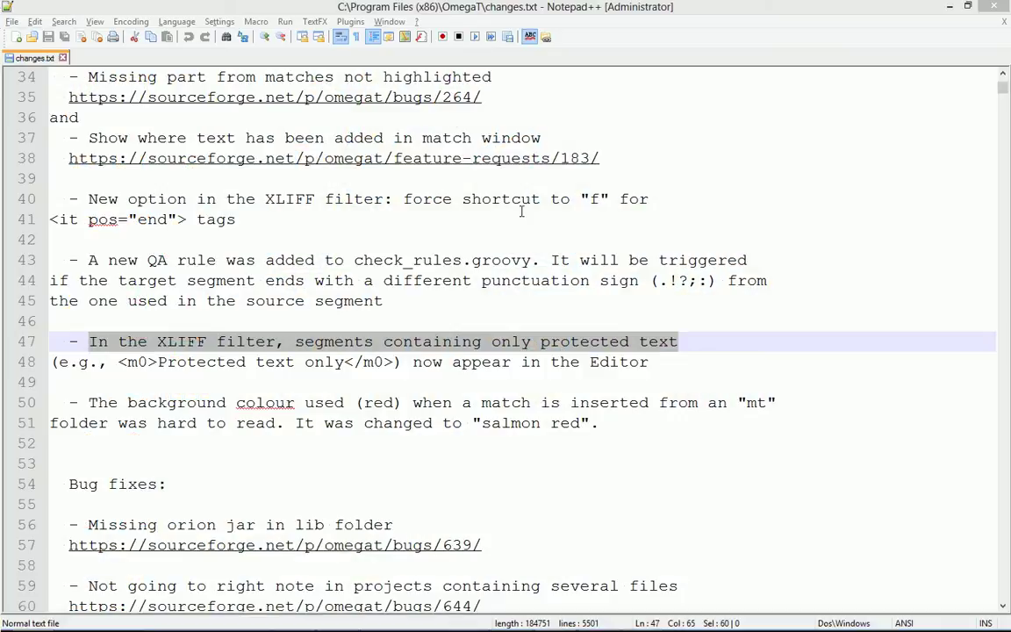
# Open project.xlf from Project 01's source folder in Notepad++ and highlight the opening <protected> tag on line 6
pyautogui.hotkey('alt', 'Tab')
pyautogui.hotkey('alt', 'Tab')
pyautogui.hotkey('alt', 'Tab')
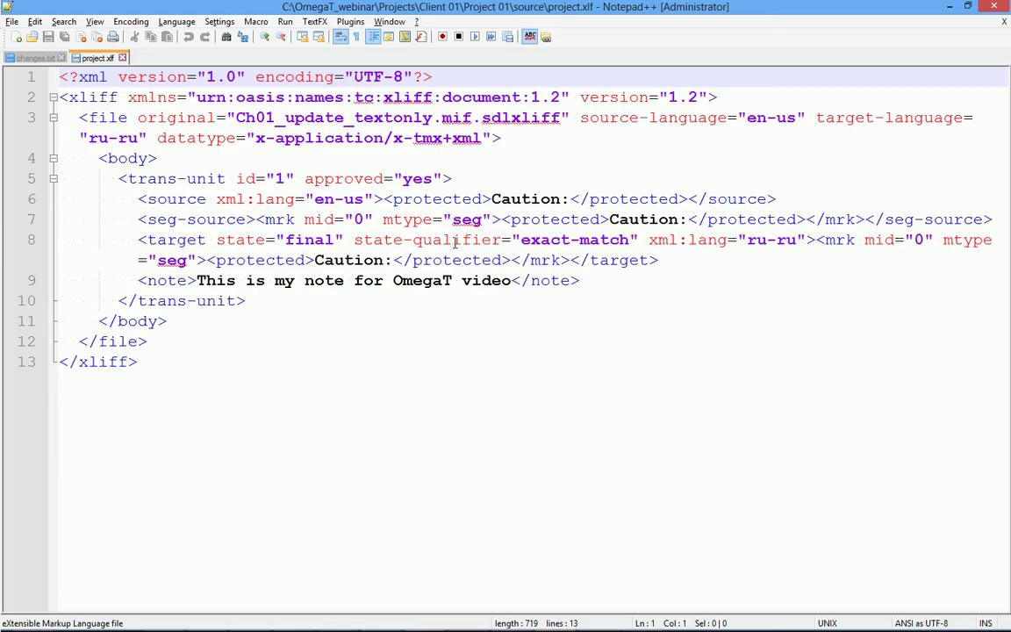
pyautogui.moveTo(386, 198); pyautogui.dragTo(491, 198)
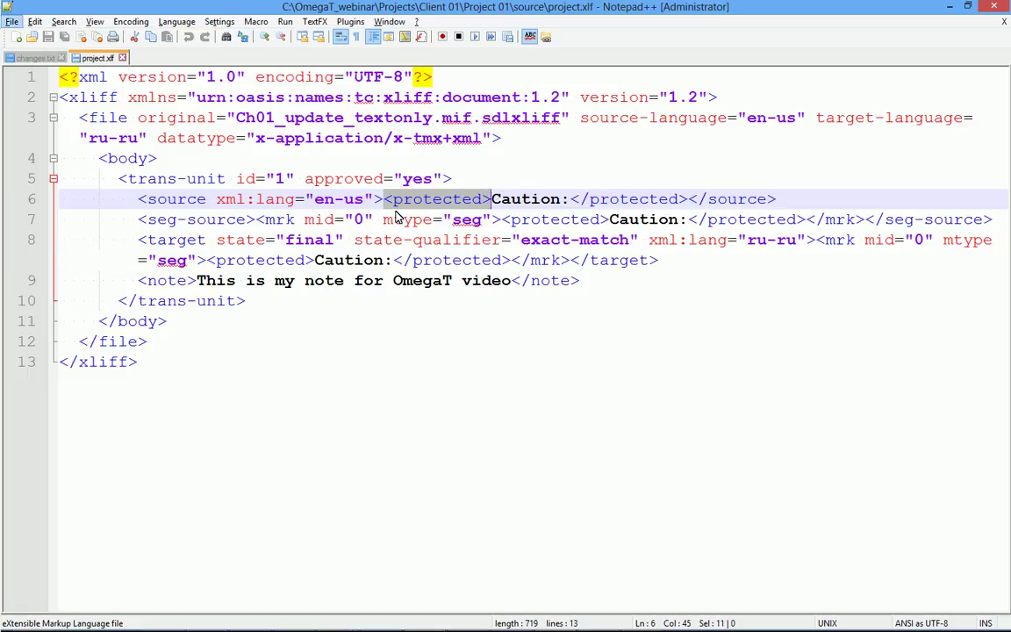
pyautogui.click(334, 221)
# Return to changes.txt and highlight only the phrase "segments containing only protected text" on line 47
pyautogui.hotkey('ctrl', 'Tab')
pyautogui.press('Down')
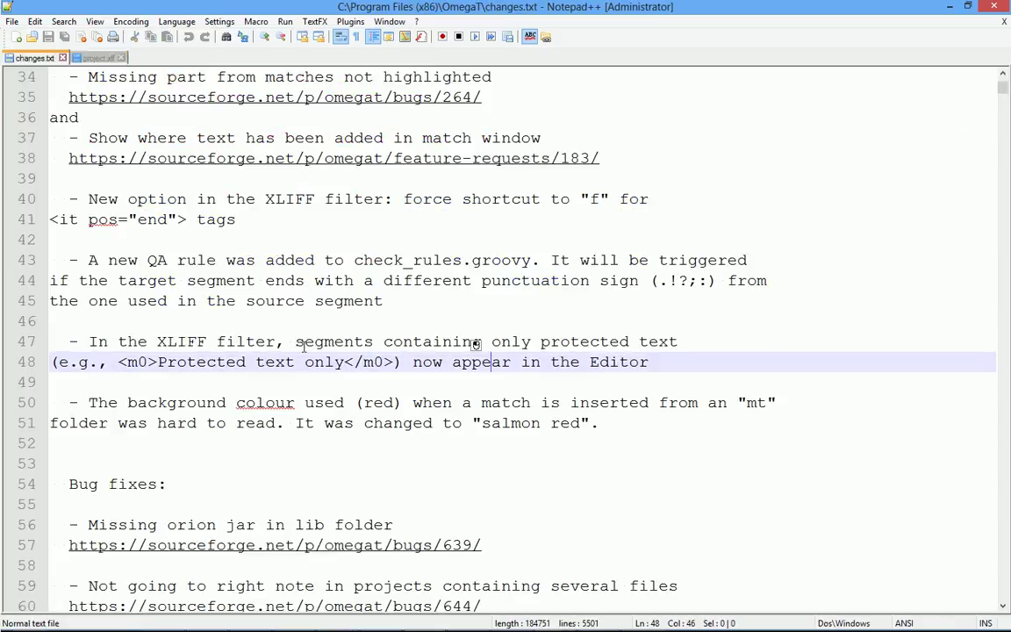
pyautogui.moveTo(296, 342); pyautogui.dragTo(679, 342)
# Compare the protected "Caution:" segment in OmegaT's Project 01 with the changelog entry, moving the caret through its target text
pyautogui.hotkey('alt', 'Tab')
pyautogui.hotkey('alt', 'Tab')
pyautogui.hotkey('alt', 'Tab')
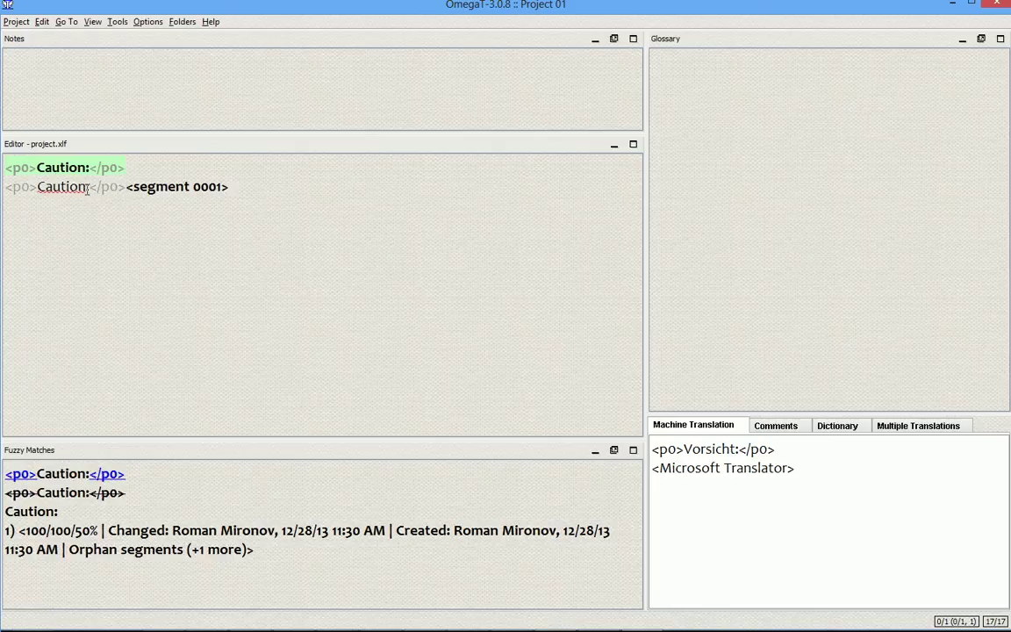
pyautogui.click(50, 188)
pyautogui.hotkey('alt', 'Tab')
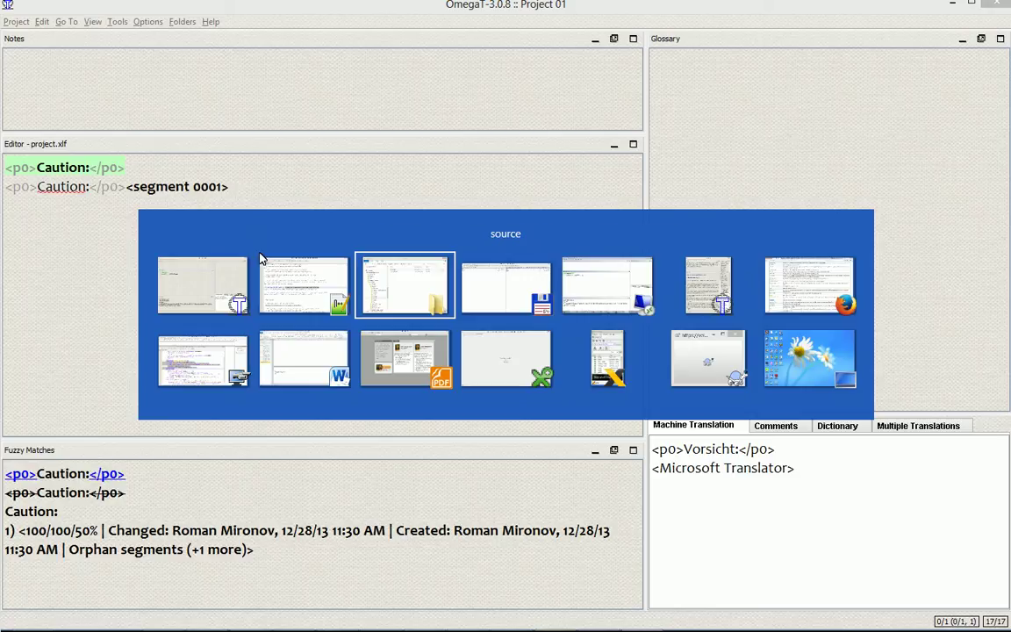
pyautogui.click(303, 280)
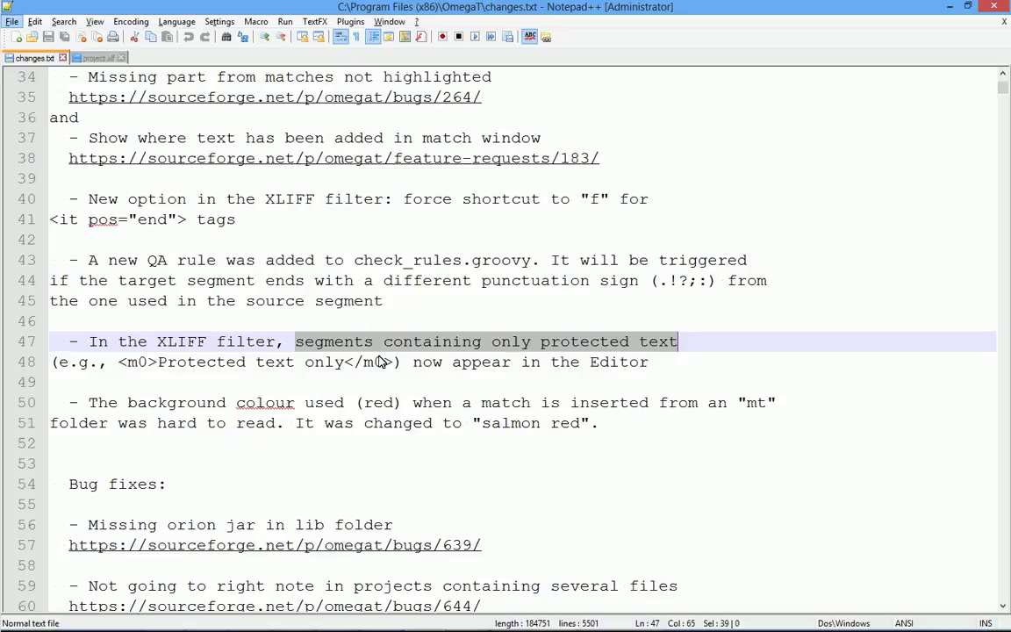
pyautogui.hotkey('alt', 'Tab')
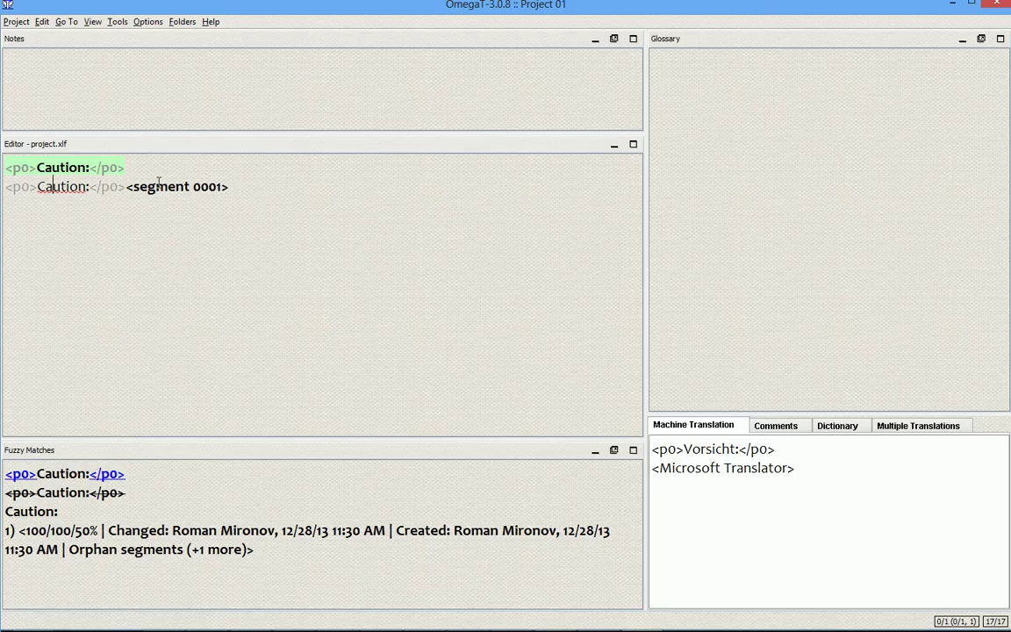
pyautogui.press('Right')
pyautogui.press('Right')
pyautogui.press('Right')
pyautogui.press('Right')
# Examine the changelog entry on line 50 of changes.txt about the background colour of matches inserted from an "mt" folder
pyautogui.hotkey('alt', 'Tab')
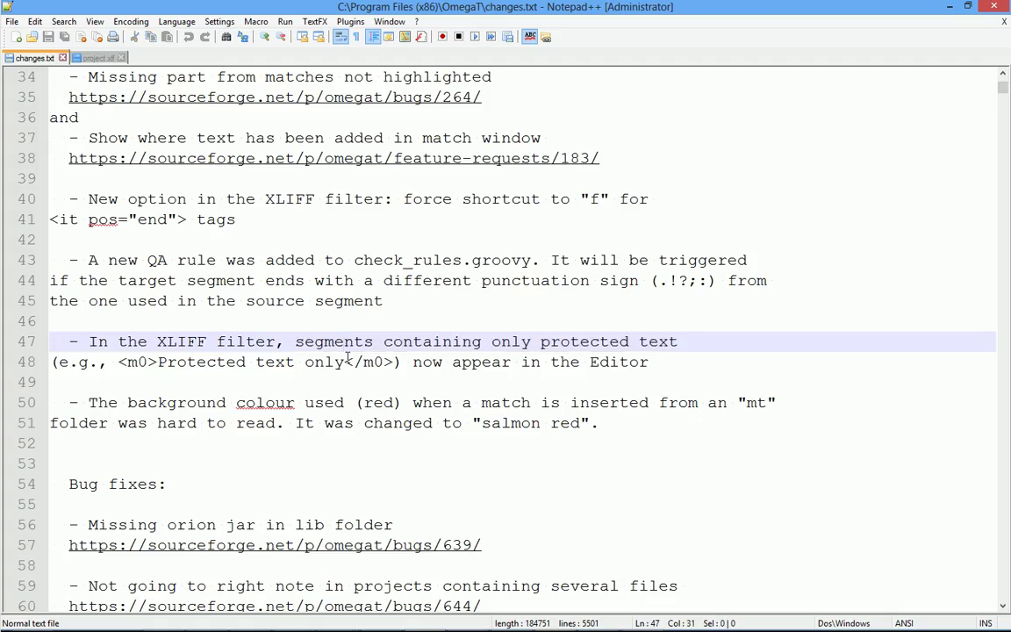
pyautogui.scroll(-3, 348, 357)
pyautogui.click(401, 220)
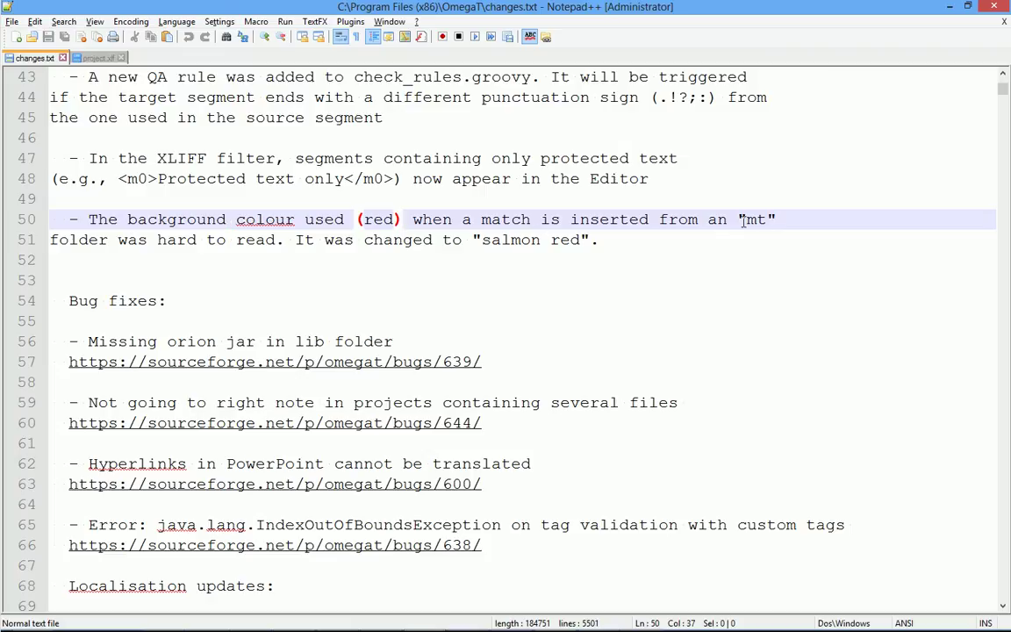
# Switch to File Explorer and open the mt folder inside Project 02's tm folder
pyautogui.hotkey('alt', 'Tab')
pyautogui.hotkey('alt', 'Tab')
pyautogui.hotkey('alt', 'Tab')
pyautogui.hotkey('alt', 'Tab')
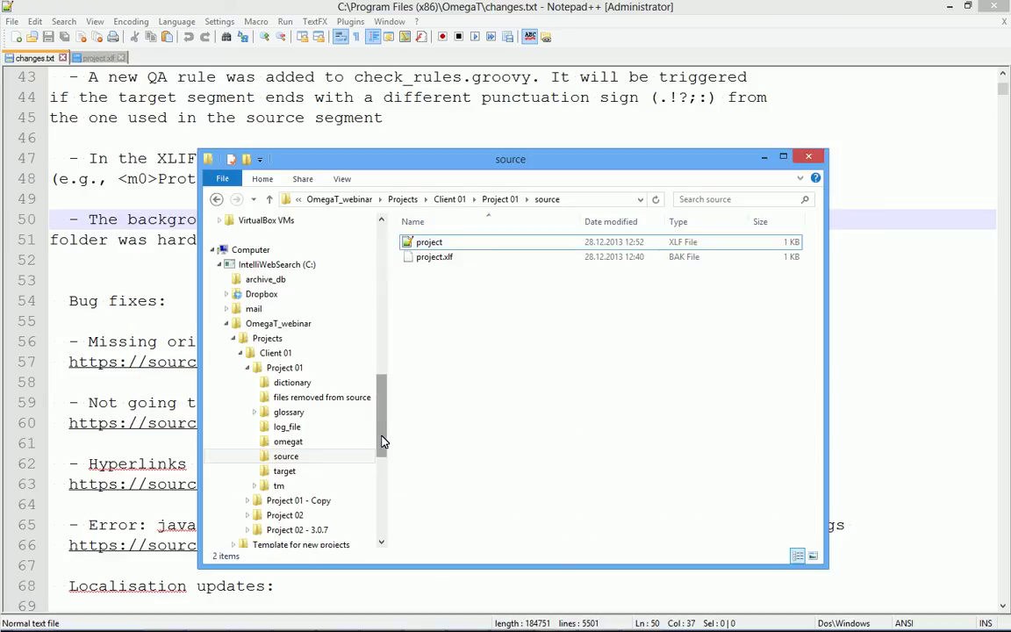
pyautogui.moveTo(382, 439); pyautogui.dragTo(382, 448)
pyautogui.click(268, 501)
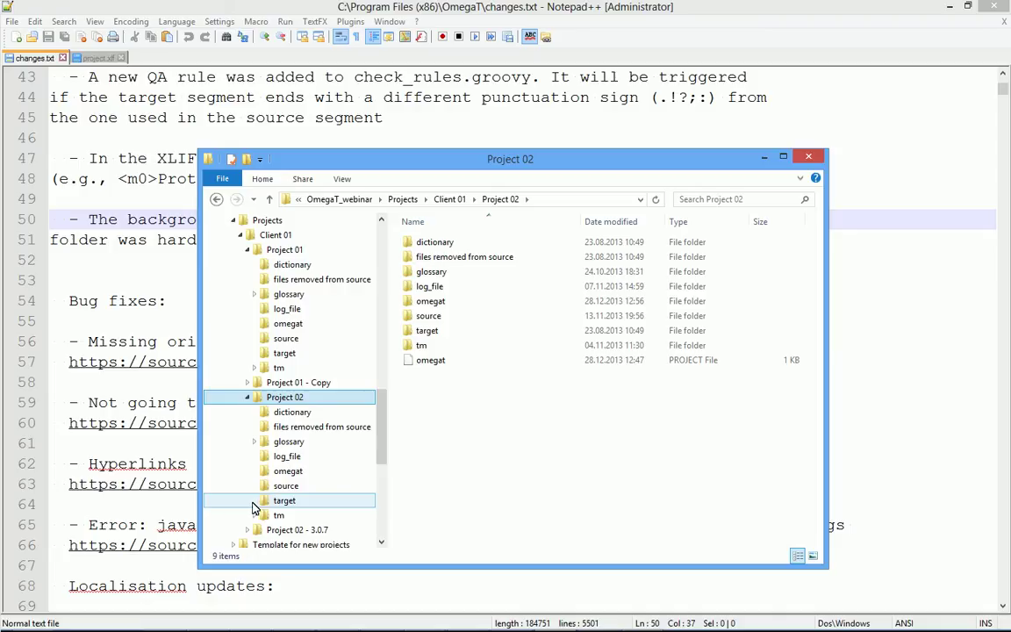
pyautogui.click(257, 516)
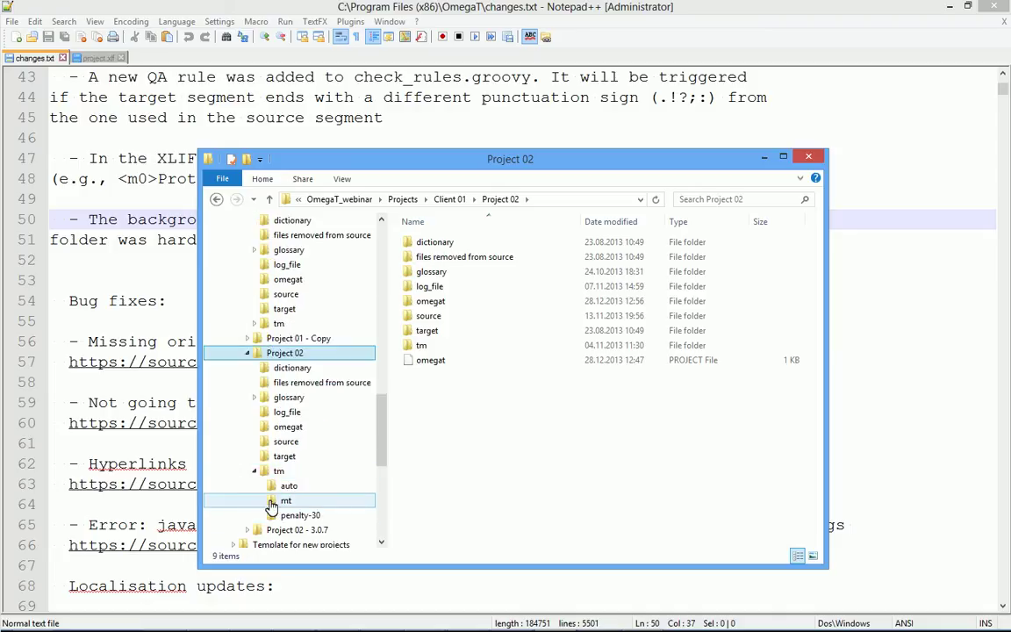
pyautogui.click(277, 503)
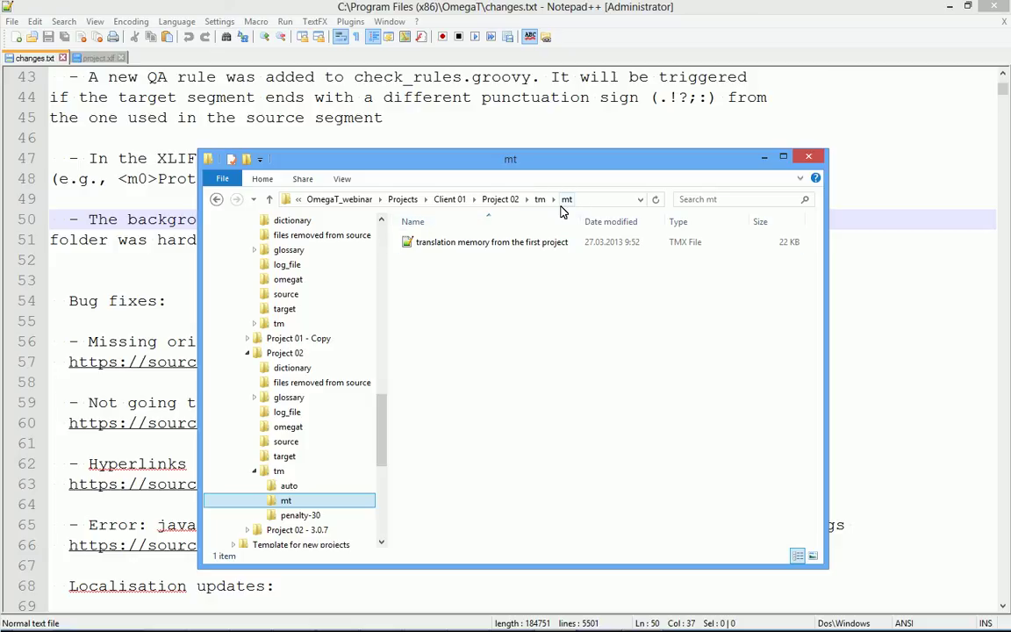
# Switch to OmegaT's Project 02 and replace the target of segment 0016, "This symbol identifies the potential for a hazardous situation.", with its mt match
pyautogui.hotkey('alt', 'Tab')
pyautogui.press('Tab')
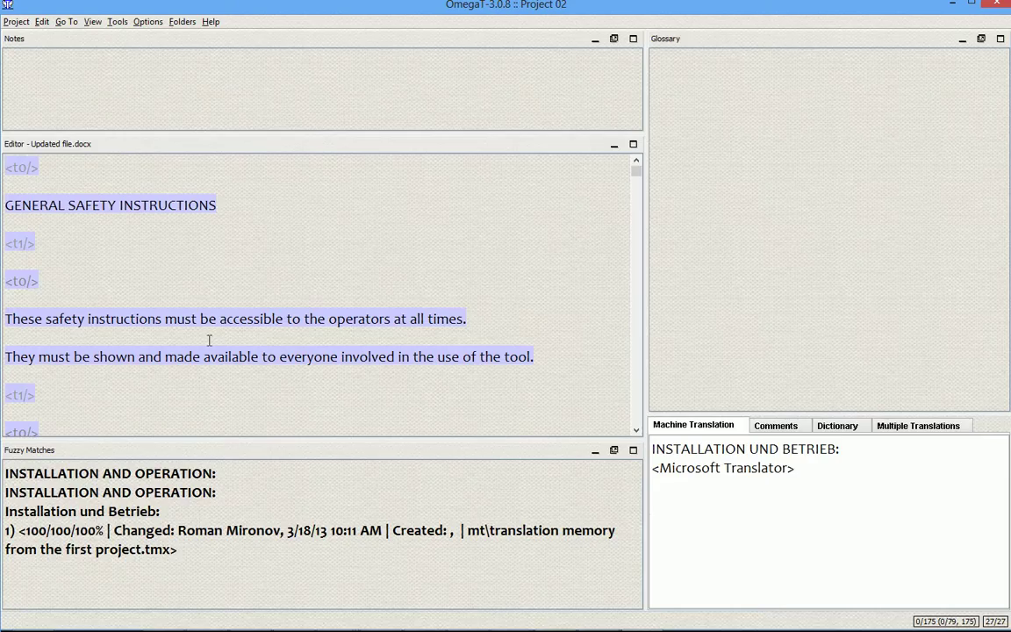
pyautogui.scroll(-3, 210, 275)
pyautogui.scroll(-5, 201, 332)
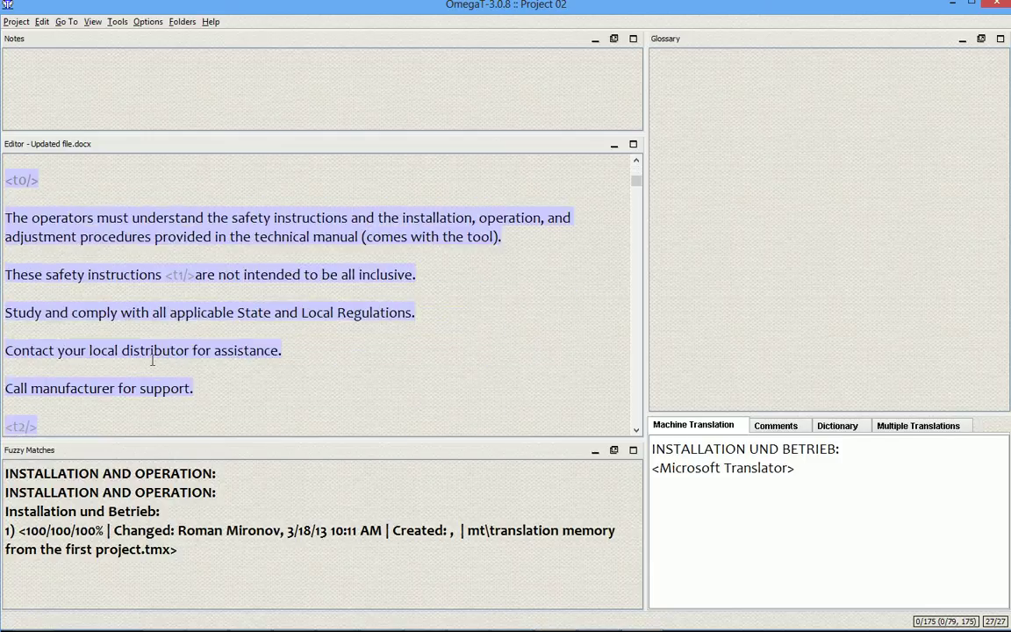
pyautogui.doubleClick(139, 383)
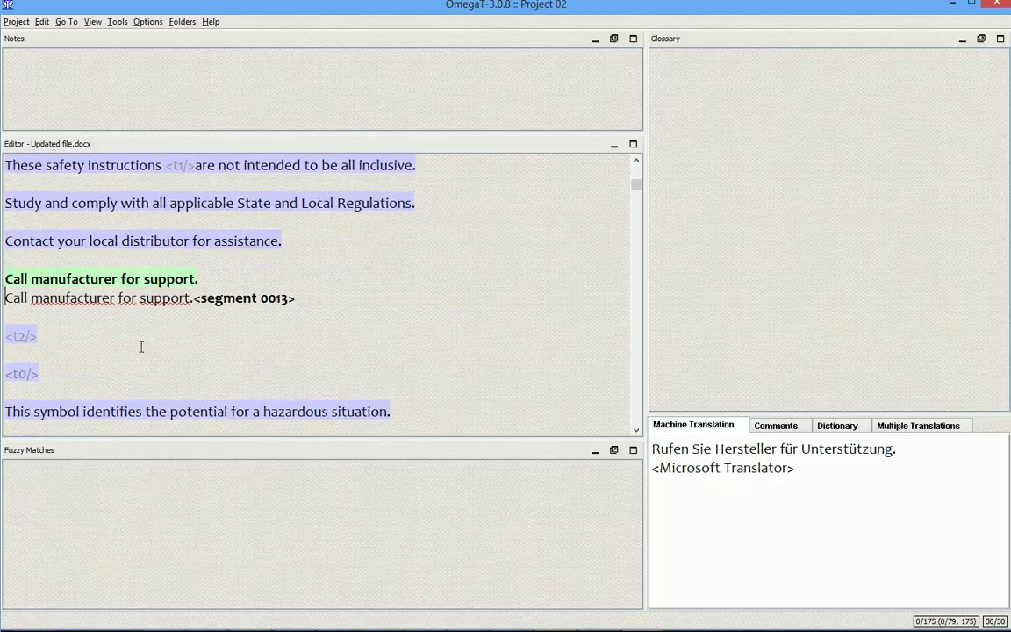
pyautogui.press('Return')
pyautogui.press('Return')
pyautogui.press('Return')
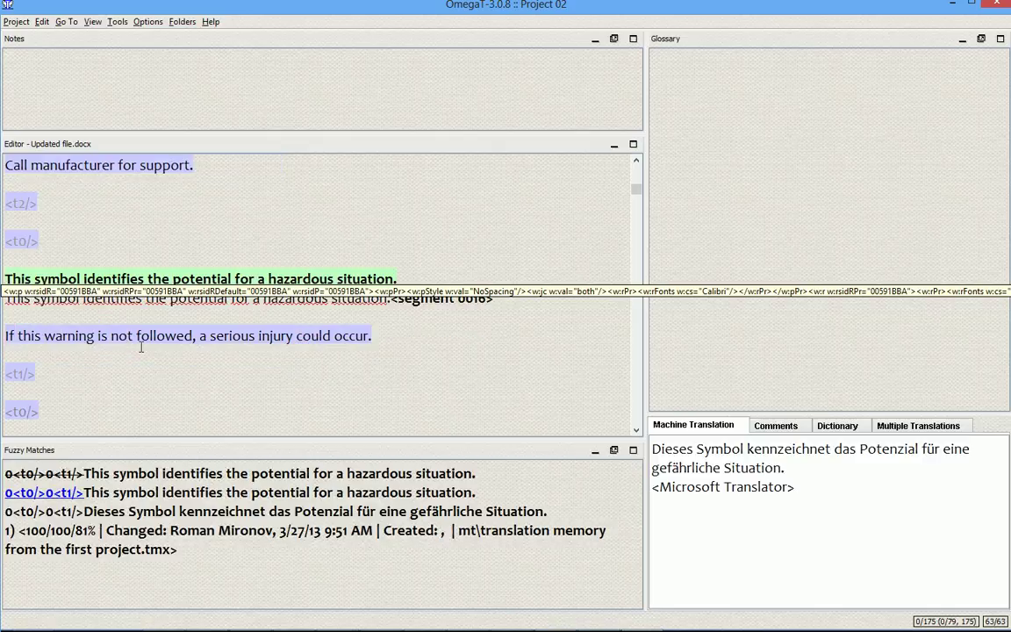
pyautogui.hotkey('ctrl', 'r')
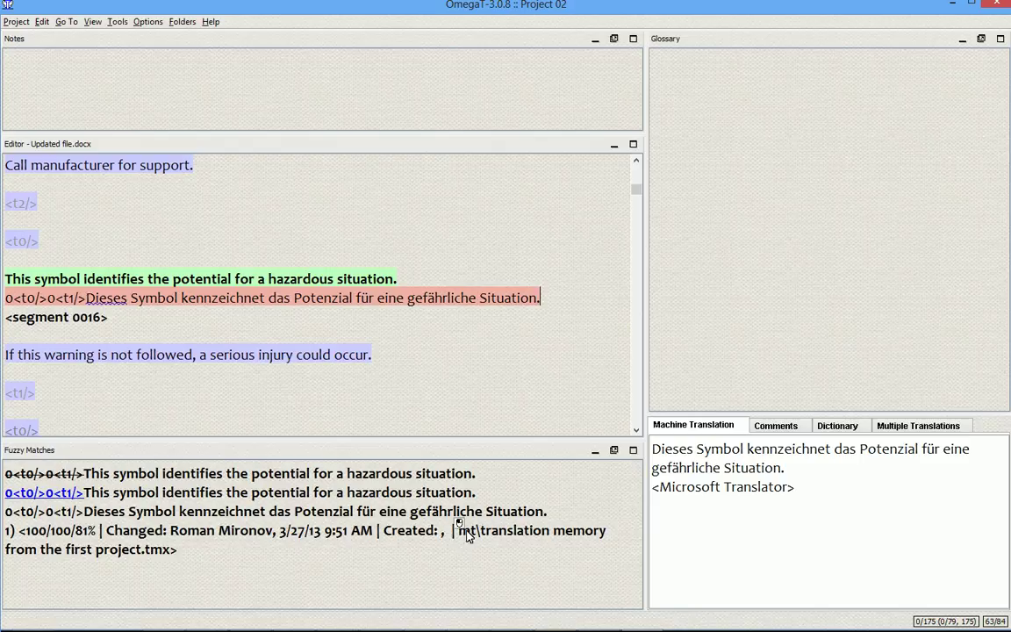
# Highlight the match's "mt\translation memory" origin, and replace segment 0017's target with its own fuzzy match
pyautogui.moveTo(458, 531); pyautogui.dragTo(605, 533)
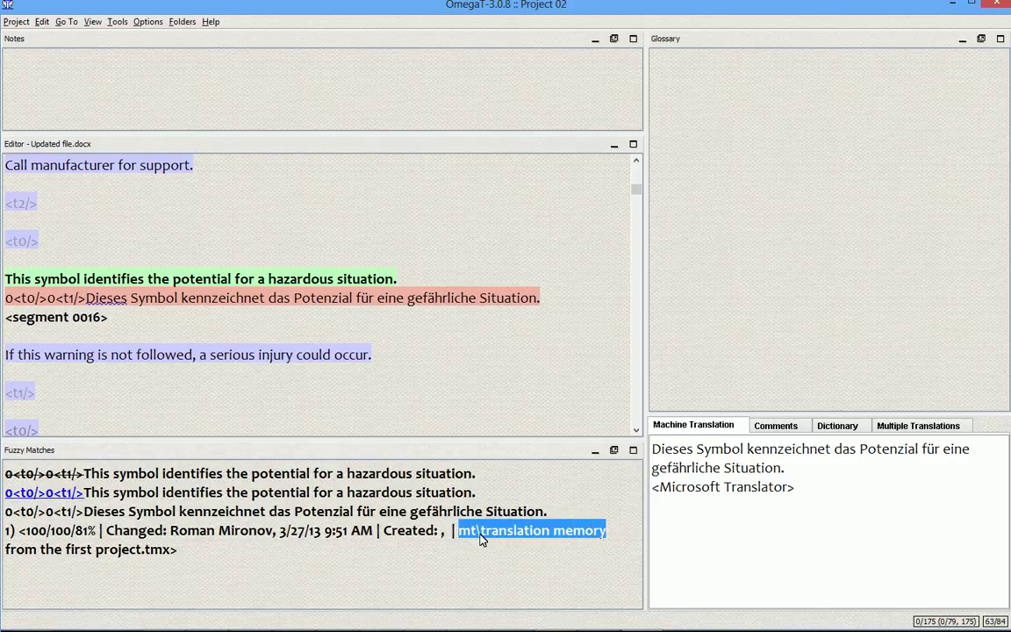
pyautogui.click(388, 298)
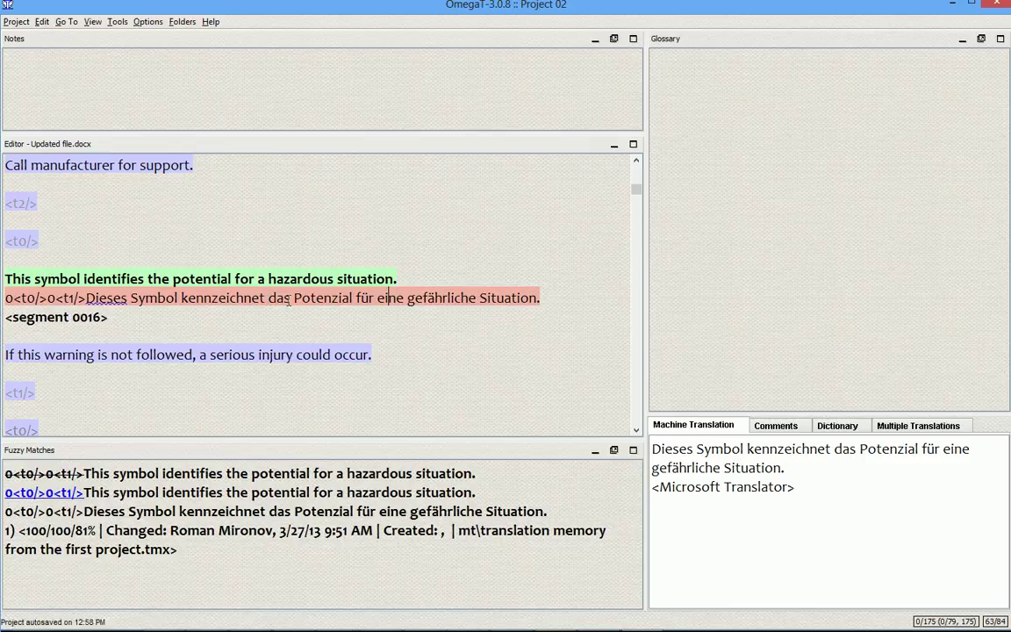
pyautogui.click(269, 353)
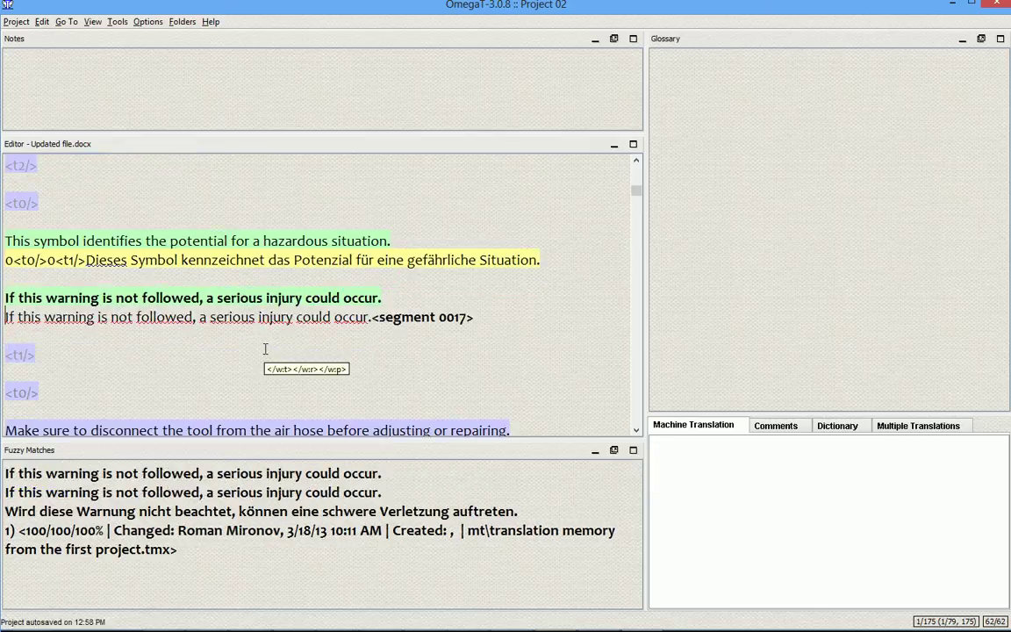
pyautogui.hotkey('ctrl', 'r')
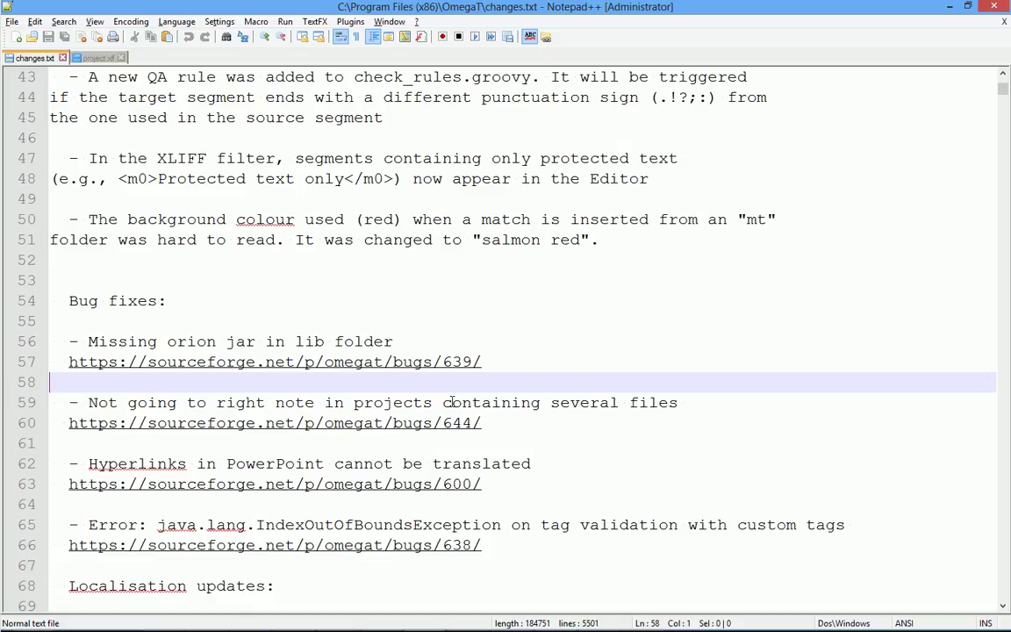
# Switch from the changelog to OmegaT's Project 02 and check the files in its project file list
pyautogui.hotkey('alt', 'Tab')
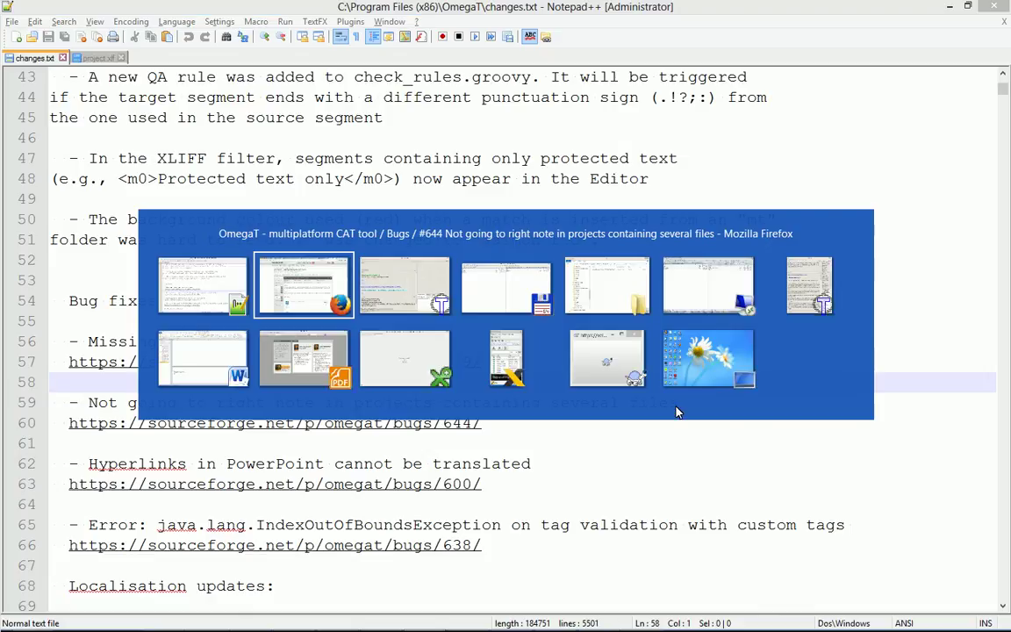
pyautogui.click(336, 261)
pyautogui.hotkey('ctrl', 'l')
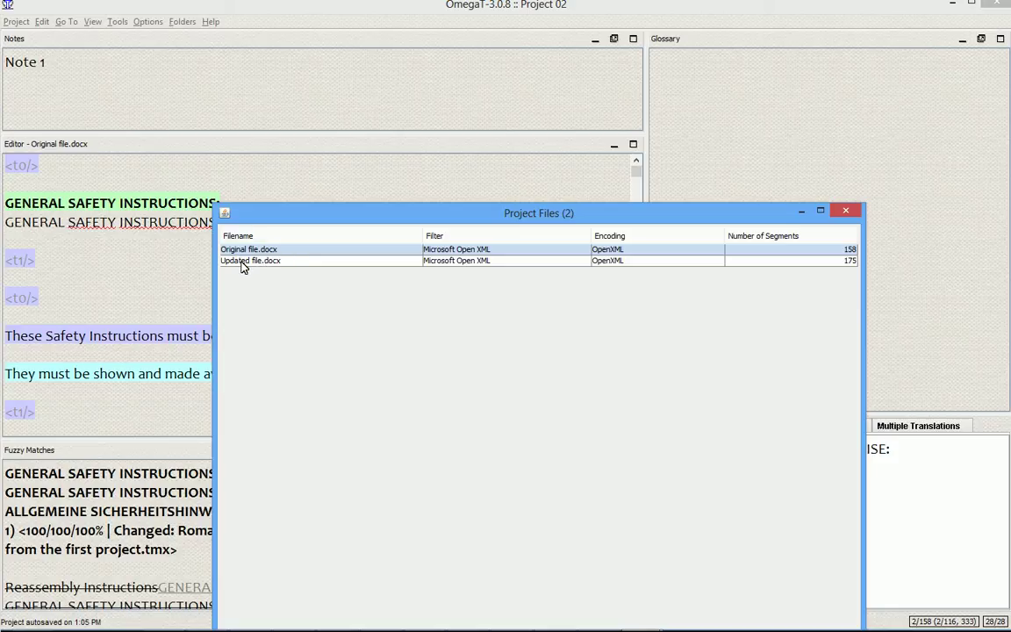
pyautogui.press('Escape')
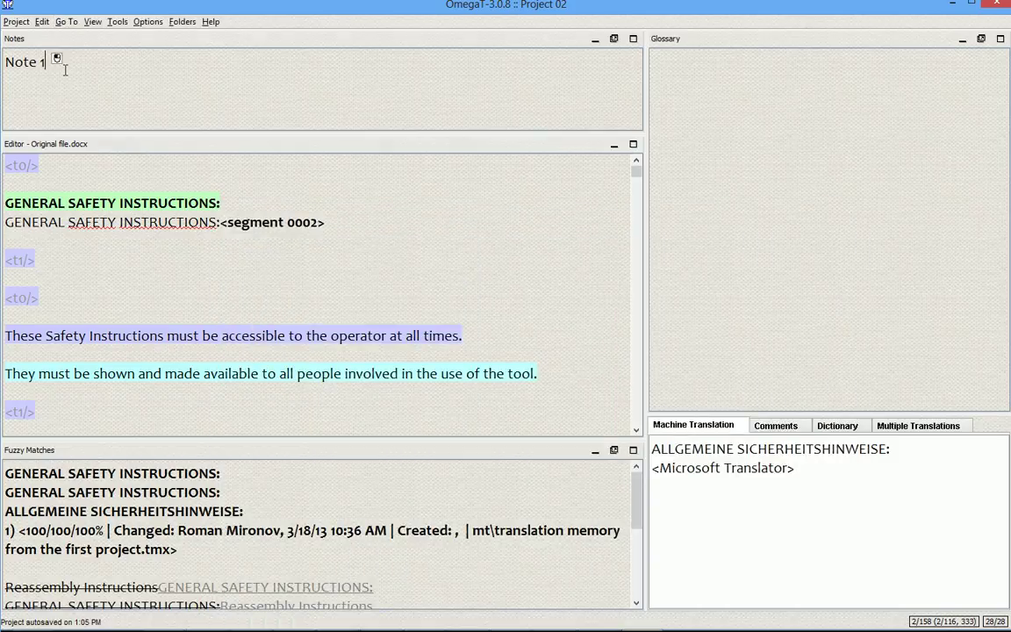
# Highlight the text of Note 1 and advance through the project's notes three times
pyautogui.moveTo(46, 62); pyautogui.dragTo(14, 61)
pyautogui.click(67, 21)
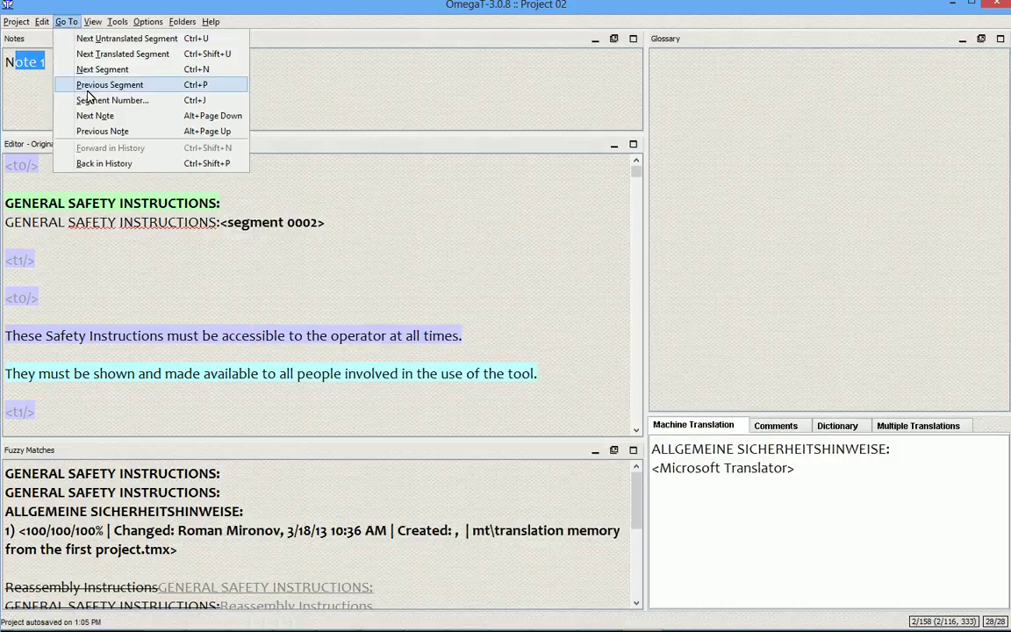
pyautogui.click(111, 114)
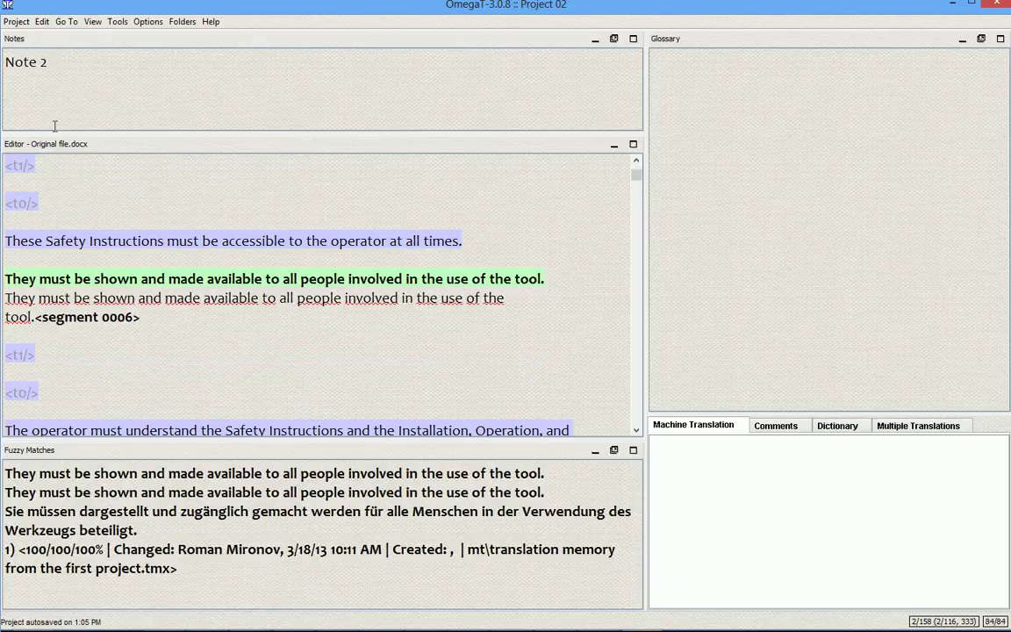
pyautogui.click(76, 22)
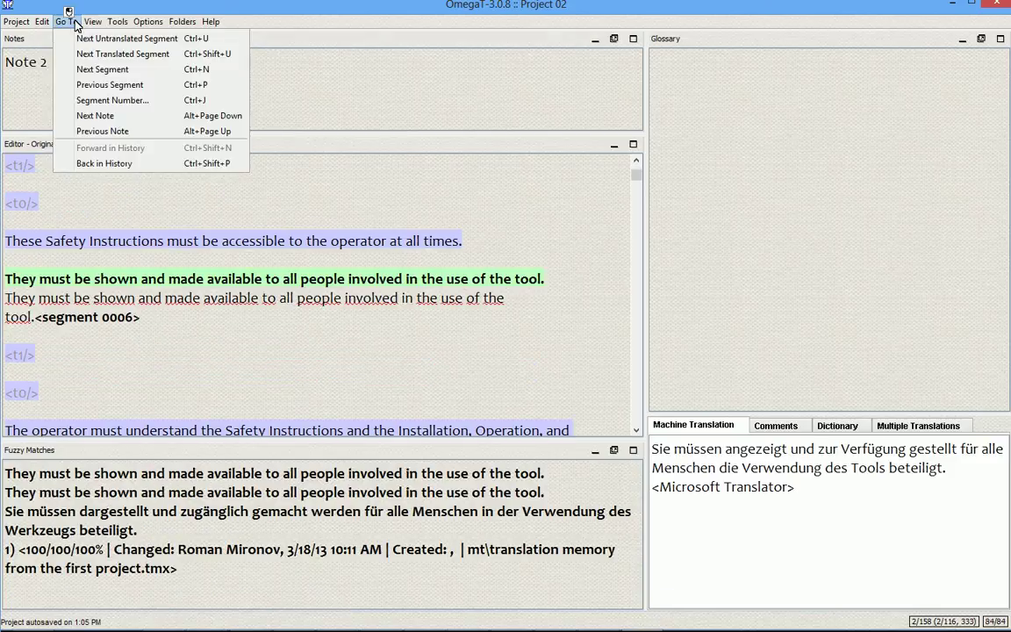
pyautogui.click(95, 117)
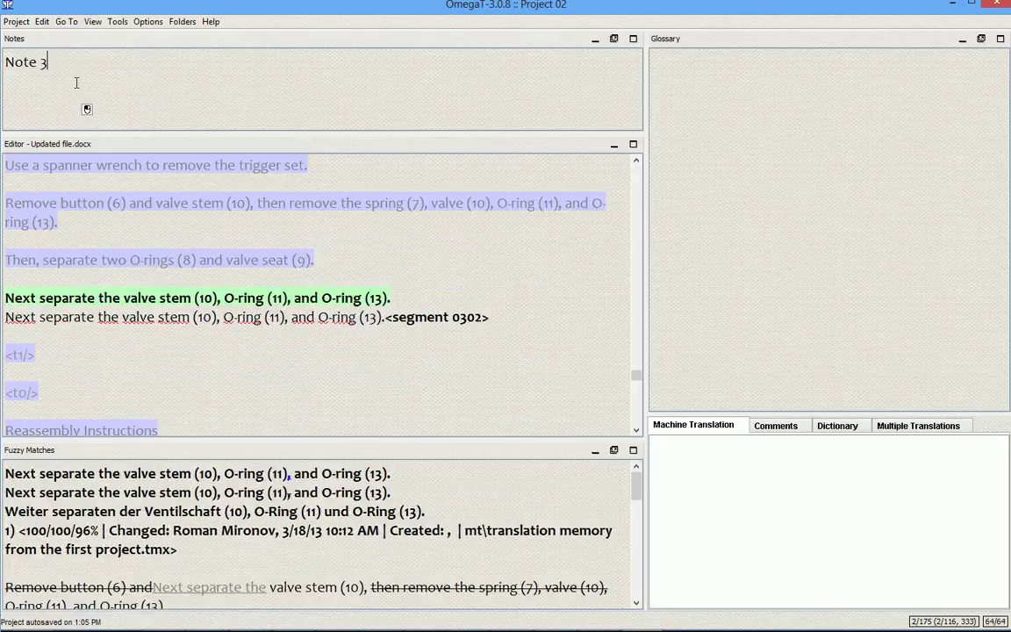
pyautogui.click(69, 24)
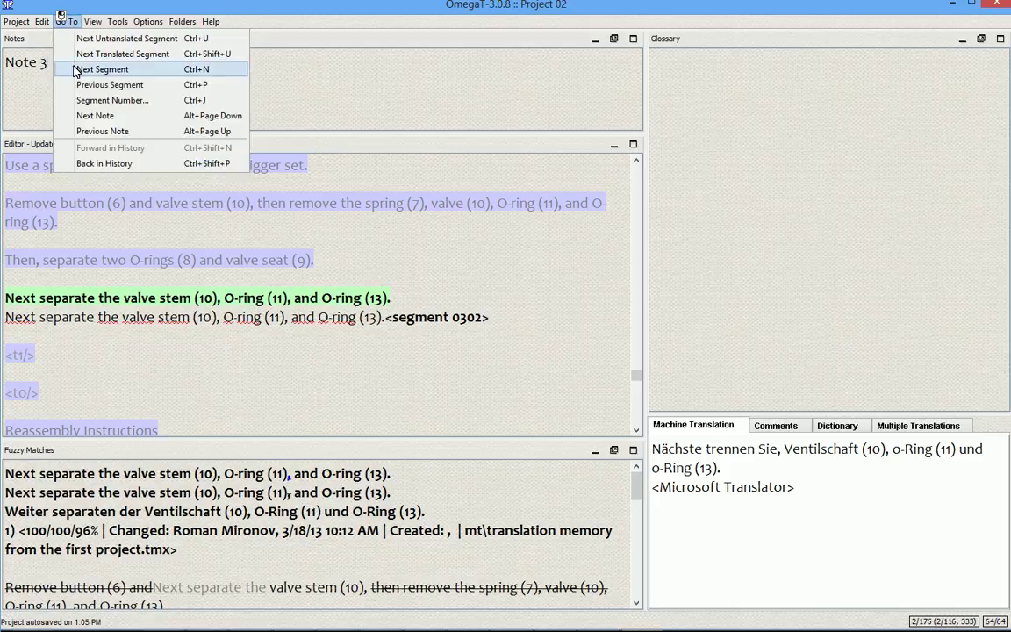
pyautogui.click(90, 115)
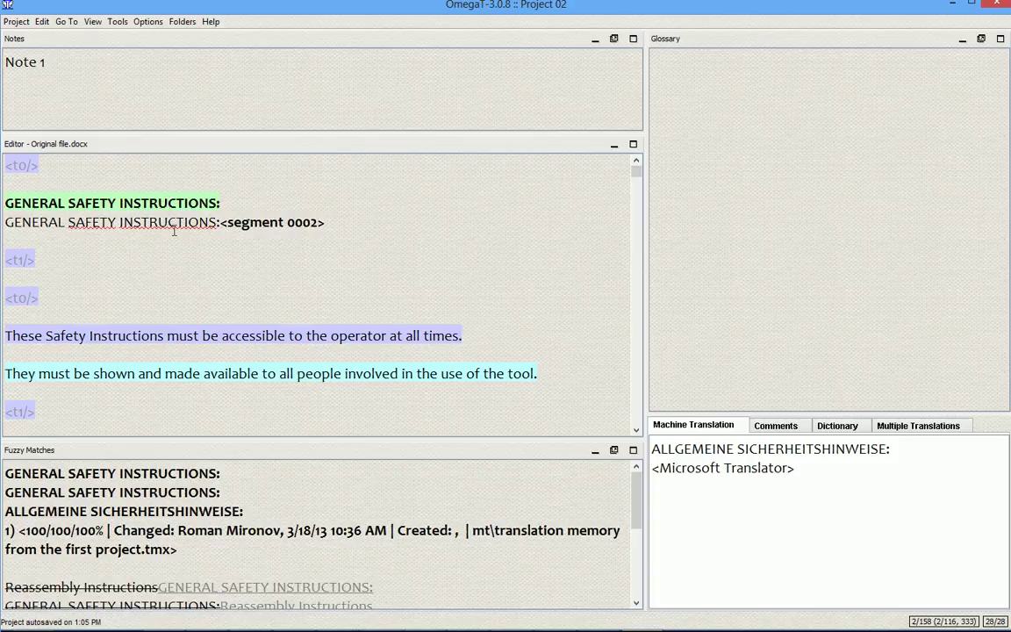
# Starting from segment 0002, advance through the notes to Note 3 in Updated file.docx and highlight its text
pyautogui.click(169, 222)
pyautogui.click(64, 22)
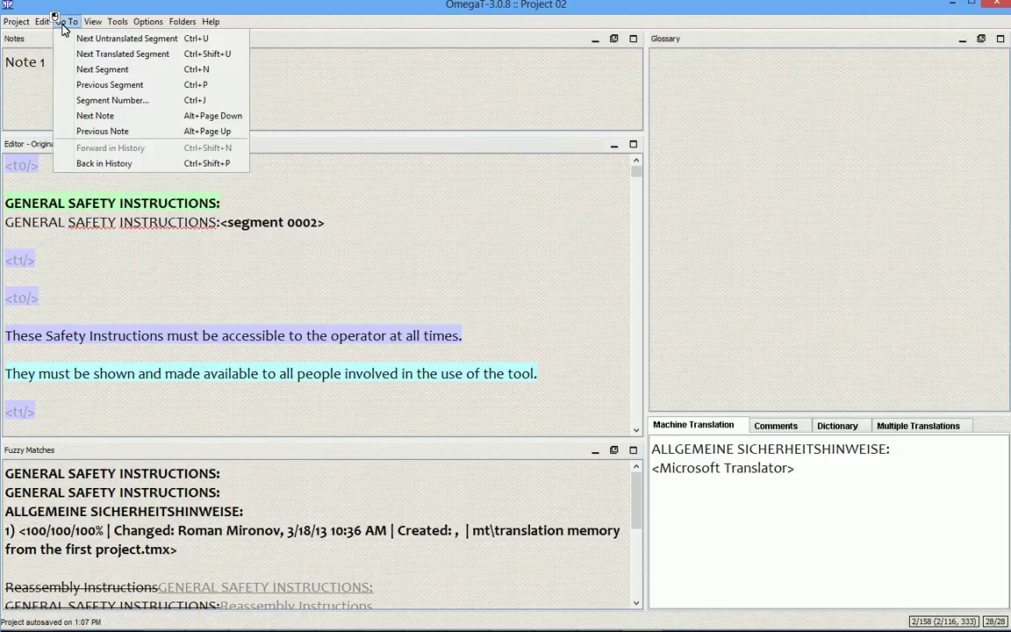
pyautogui.click(84, 115)
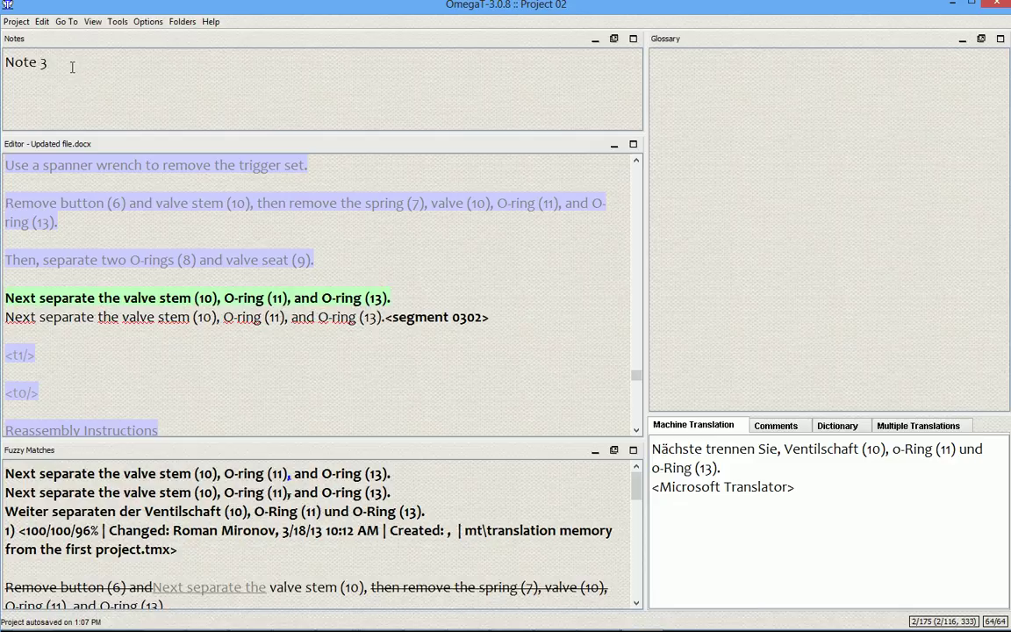
pyautogui.moveTo(70, 63); pyautogui.dragTo(6, 64)
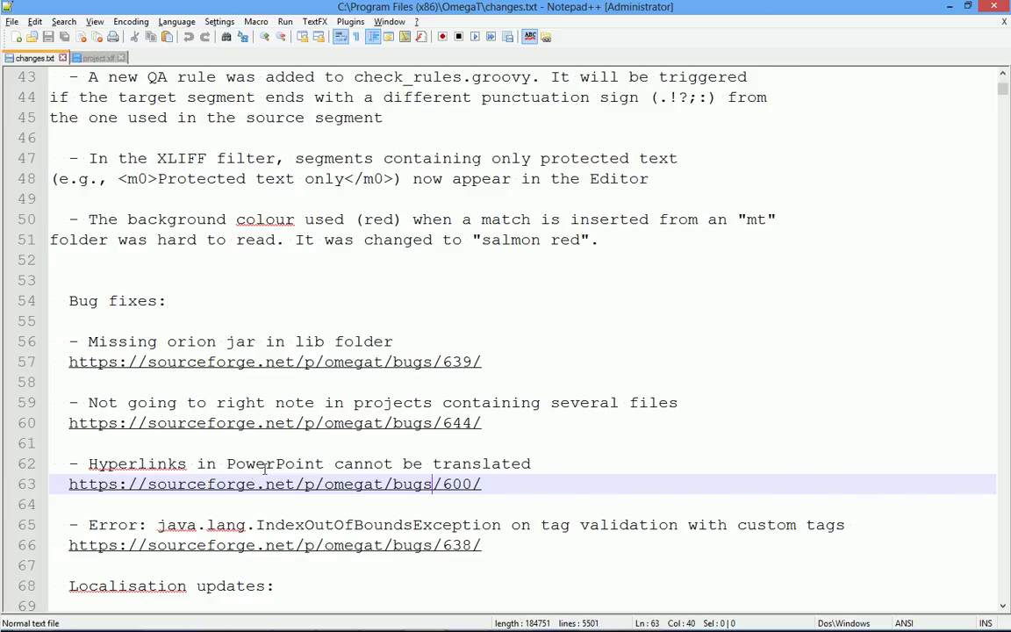
# Switch to the source presentation in PowerPoint and inspect the address behind the "Link to my site" hyperlink without changing it
pyautogui.hotkey('alt', 'Tab')
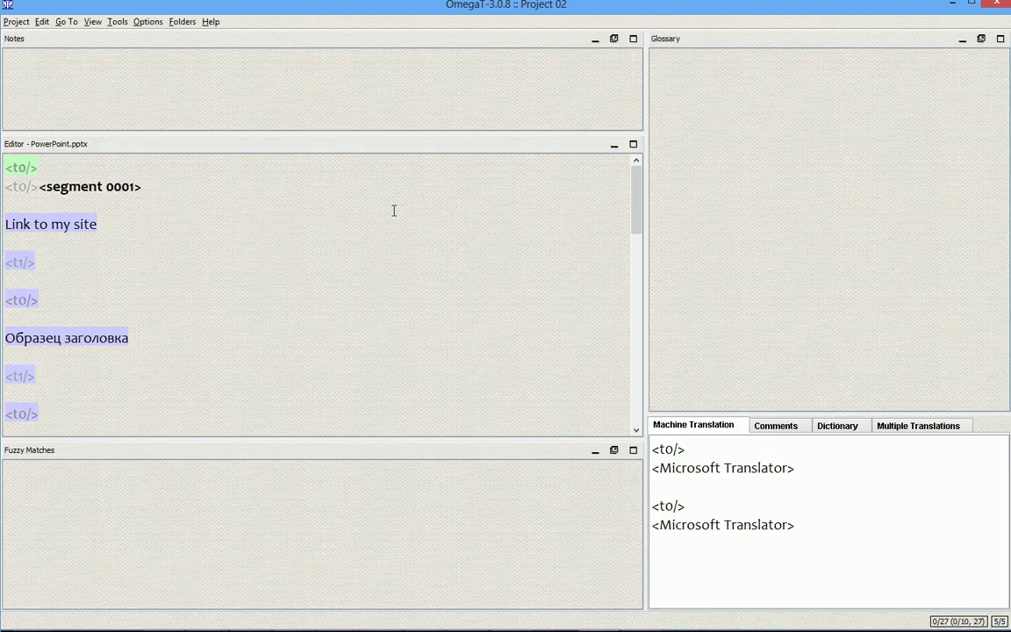
pyautogui.hotkey('ctrl', 'shift', 'F2')
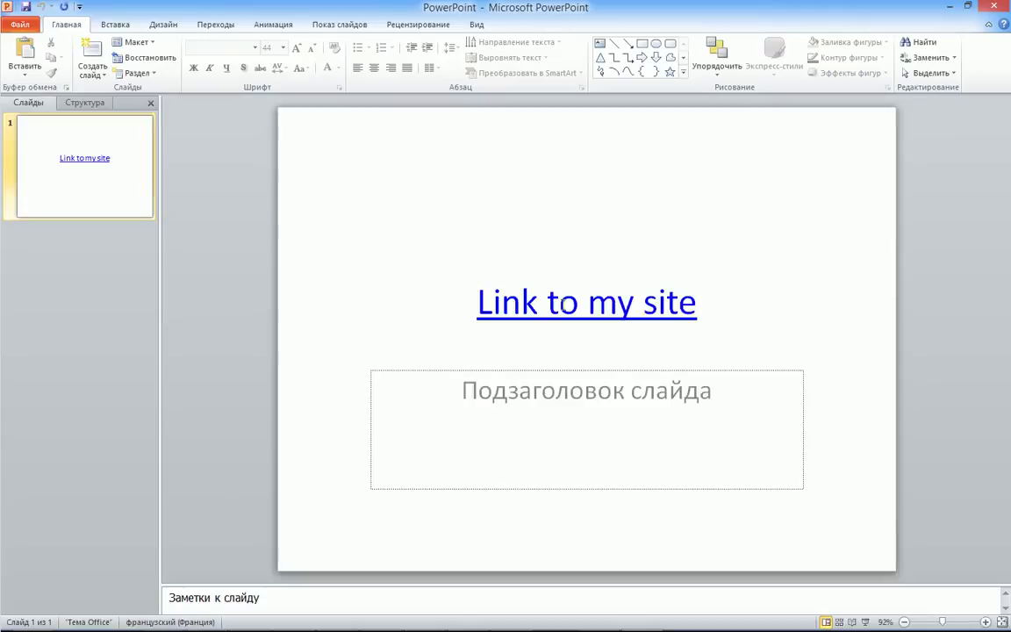
pyautogui.click(560, 305)
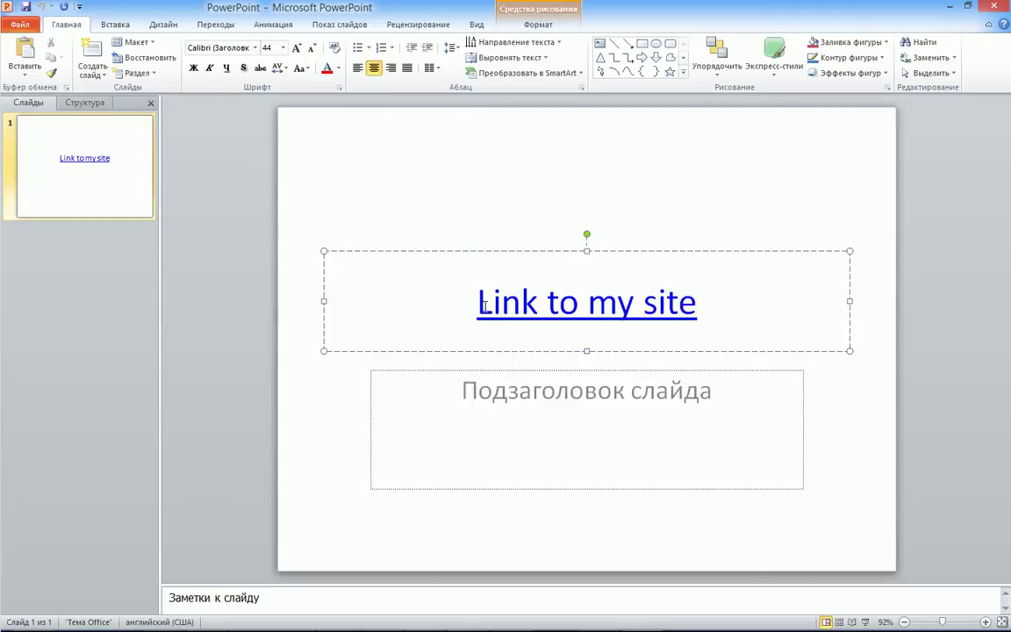
pyautogui.rightClick(570, 307)
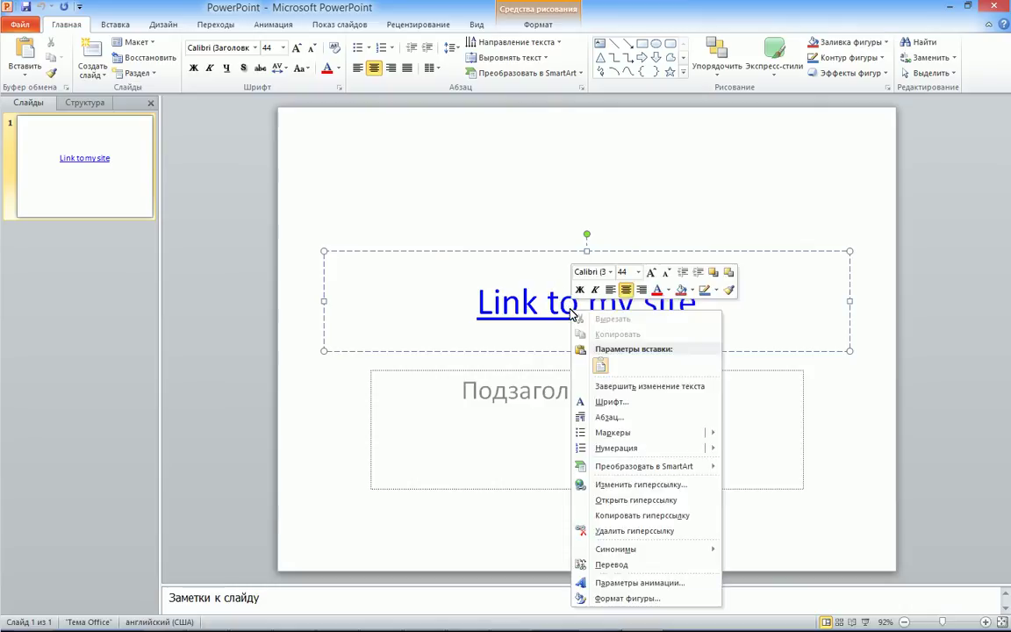
pyautogui.click(654, 486)
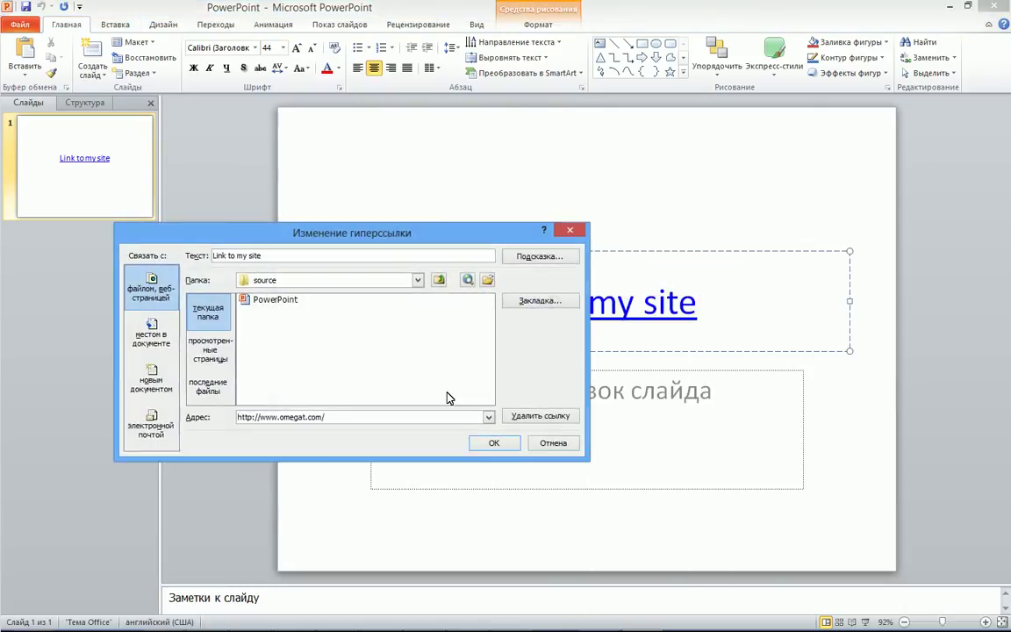
pyautogui.moveTo(355, 417); pyautogui.dragTo(237, 419)
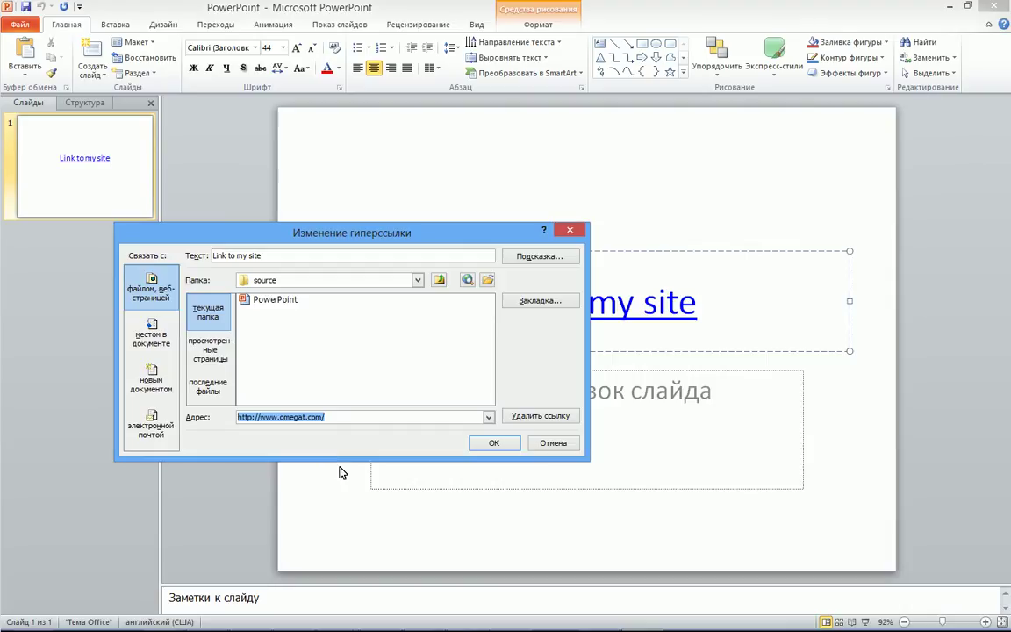
pyautogui.press('Escape')
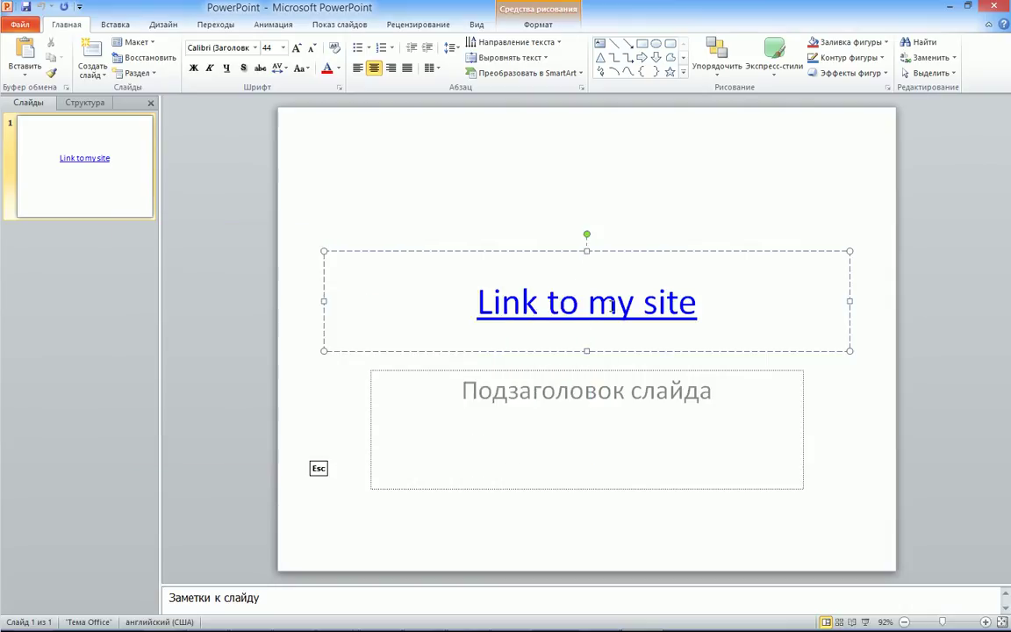
# Close the presentation and return to OmegaT's Project 02, activating the "Link to my site" segment
pyautogui.hotkey('ctrl', 'w')
pyautogui.hotkey('alt', 'Tab')
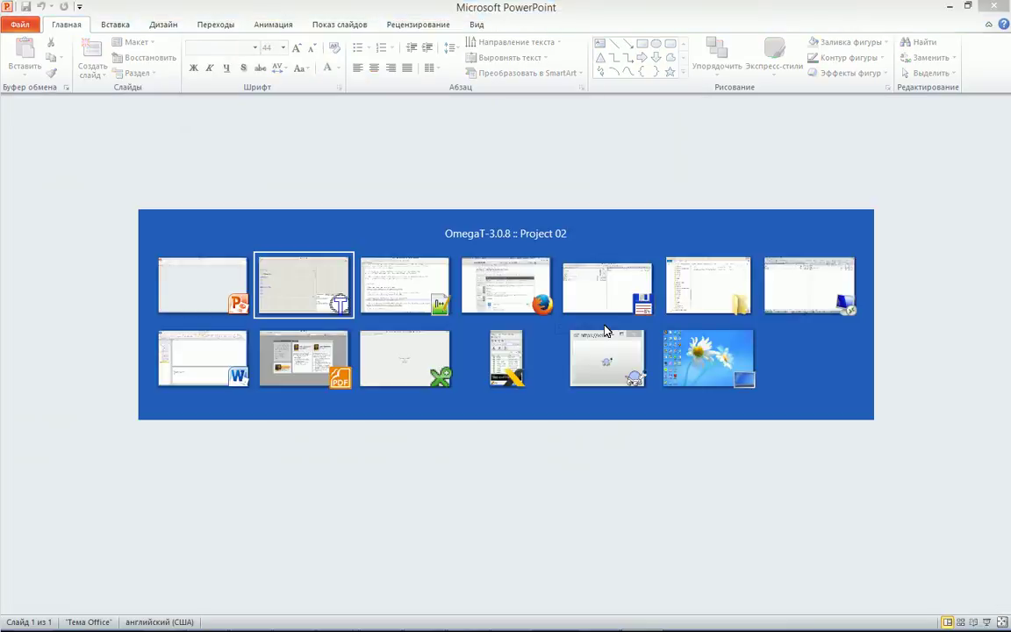
pyautogui.doubleClick(74, 224)
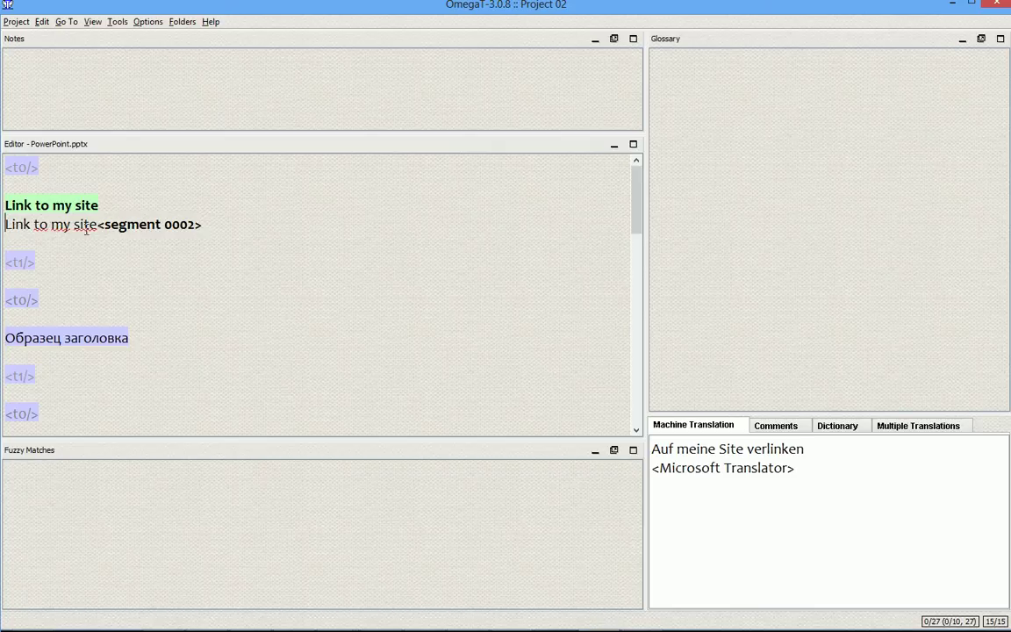
# Enable translation of Slide External Links in the project's Microsoft Open XML filter, reopen the project and dismiss the project file list
pyautogui.click(13, 21)
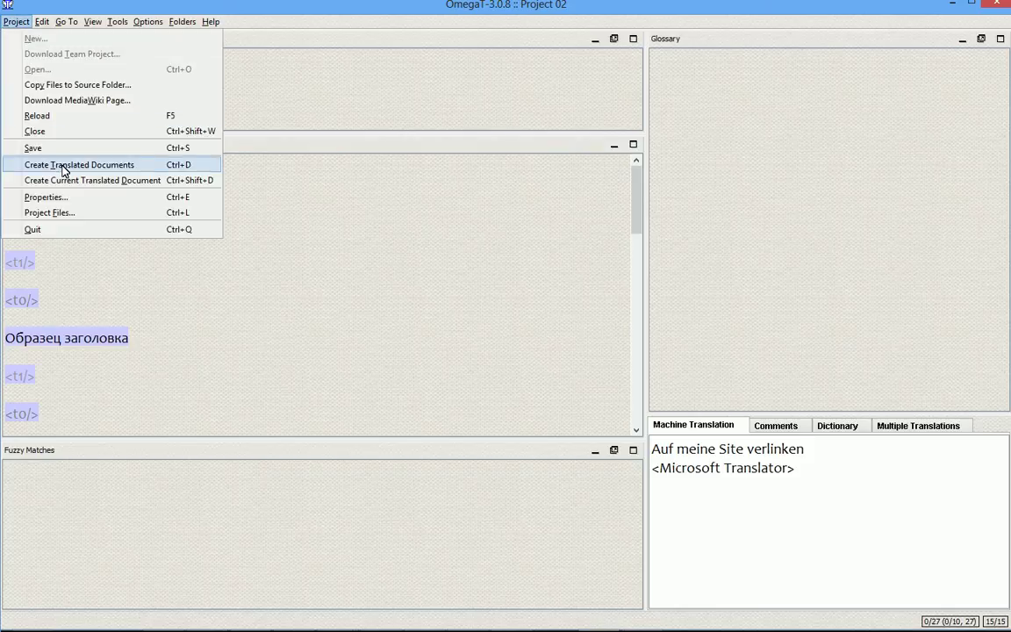
pyautogui.click(62, 197)
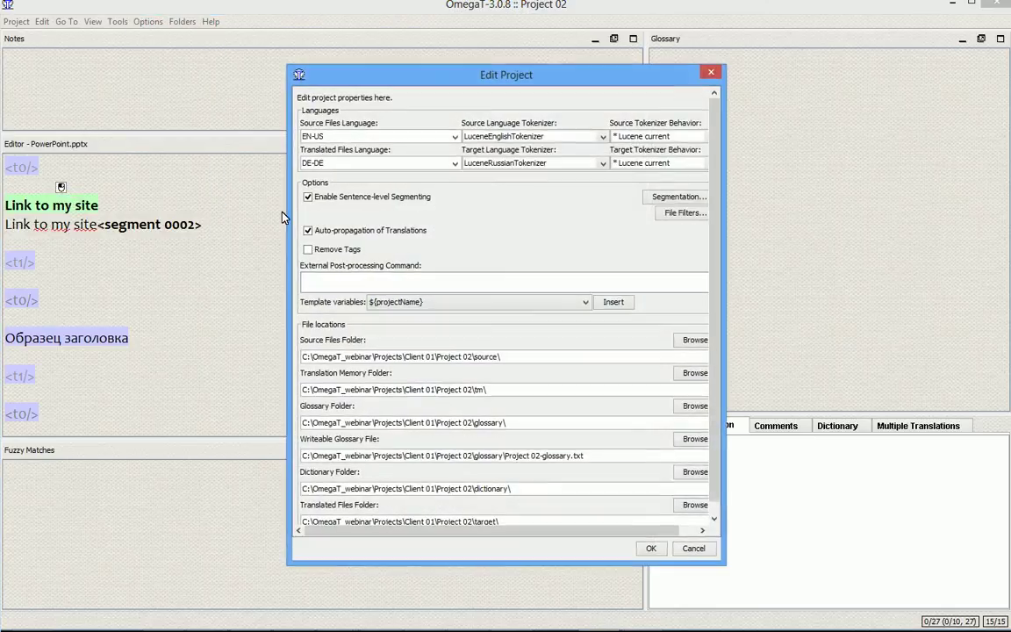
pyautogui.click(674, 214)
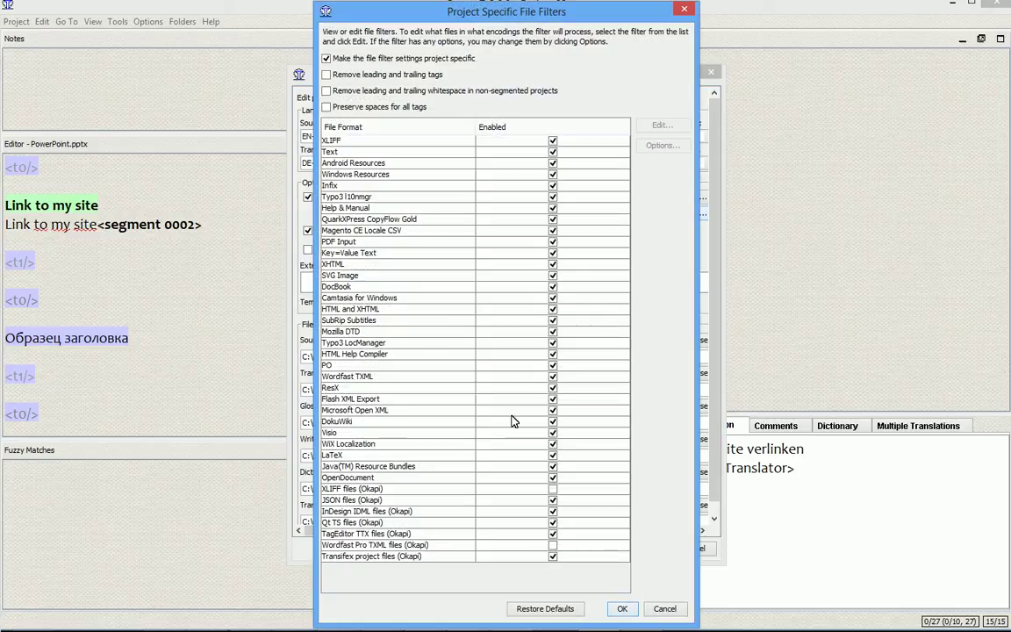
pyautogui.click(403, 410)
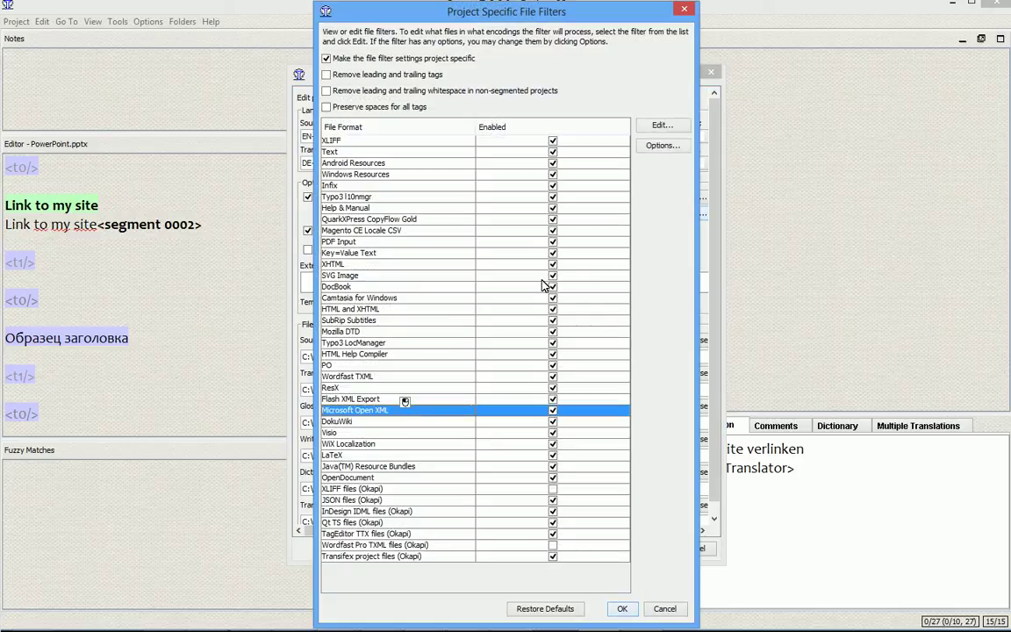
pyautogui.click(664, 146)
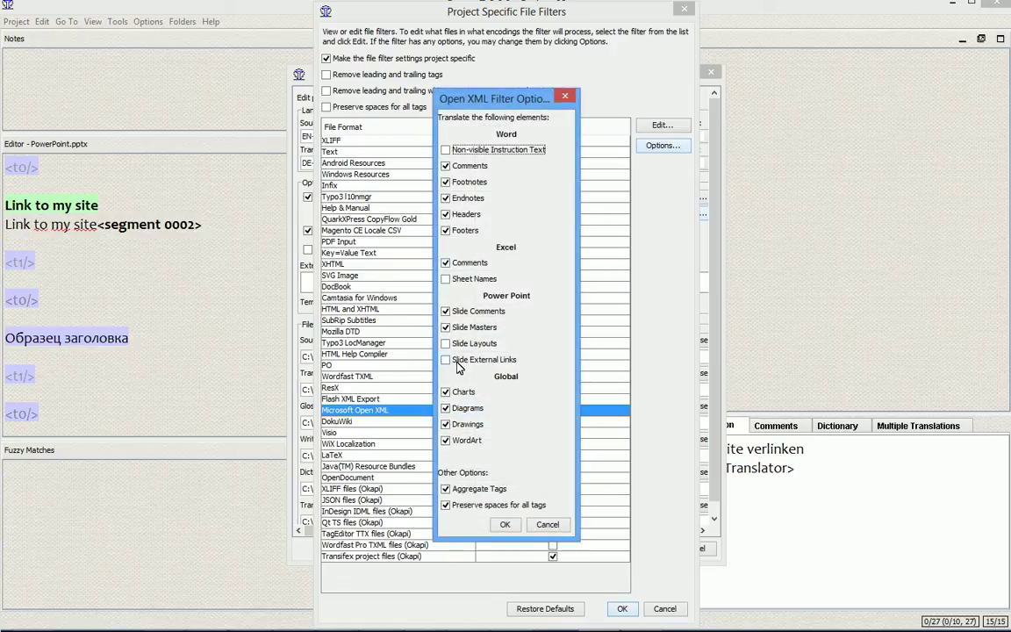
pyautogui.click(448, 365)
pyautogui.hotkey('alt', 'o')
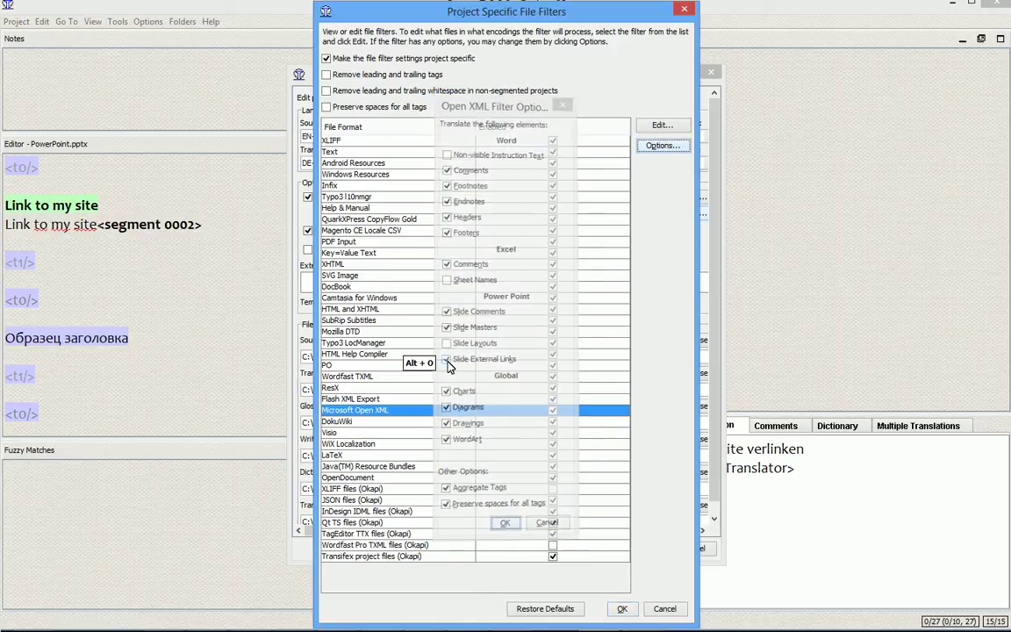
pyautogui.hotkey('alt', 'o')
pyautogui.hotkey('alt', 'o')
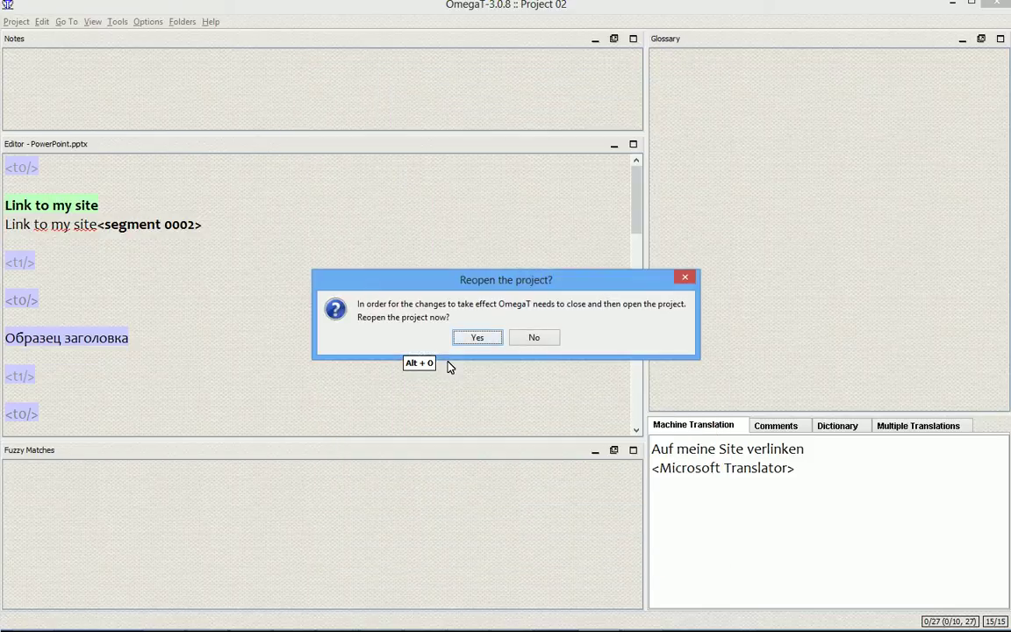
pyautogui.press('Return')
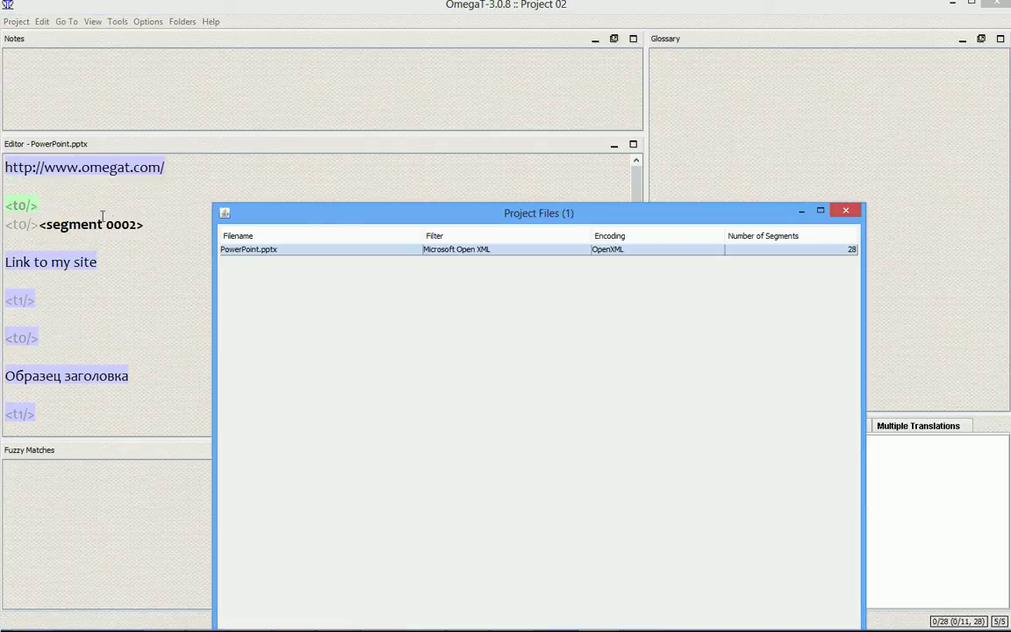
pyautogui.press('Escape')
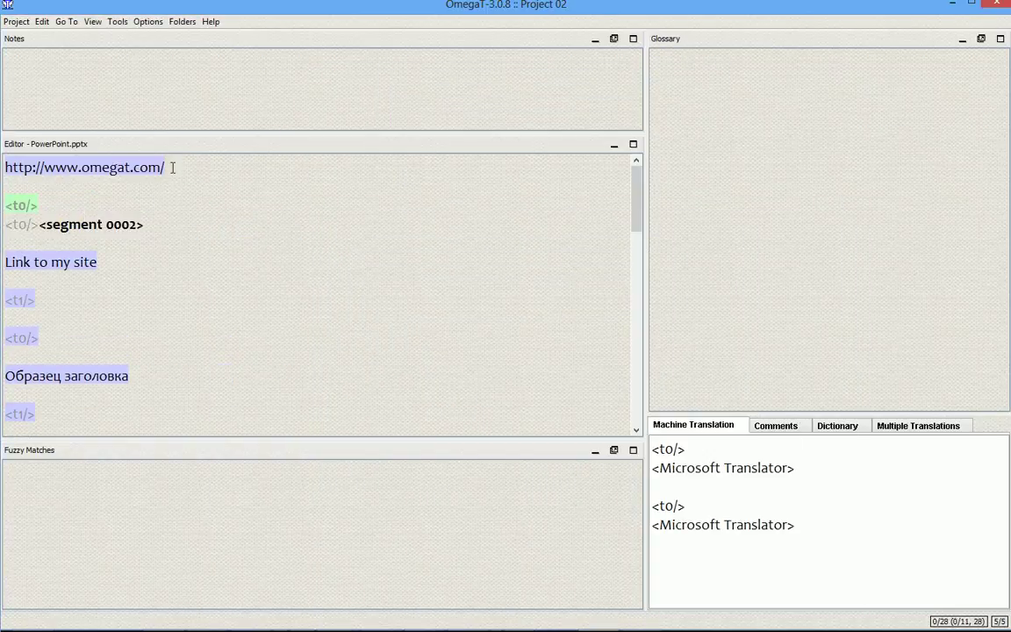
# Highlight the web address and "Link to my site" segments, and translate the latter with the machine suggestion "Auf meine Site verlinken"
pyautogui.moveTo(172, 167); pyautogui.dragTo(2, 147)
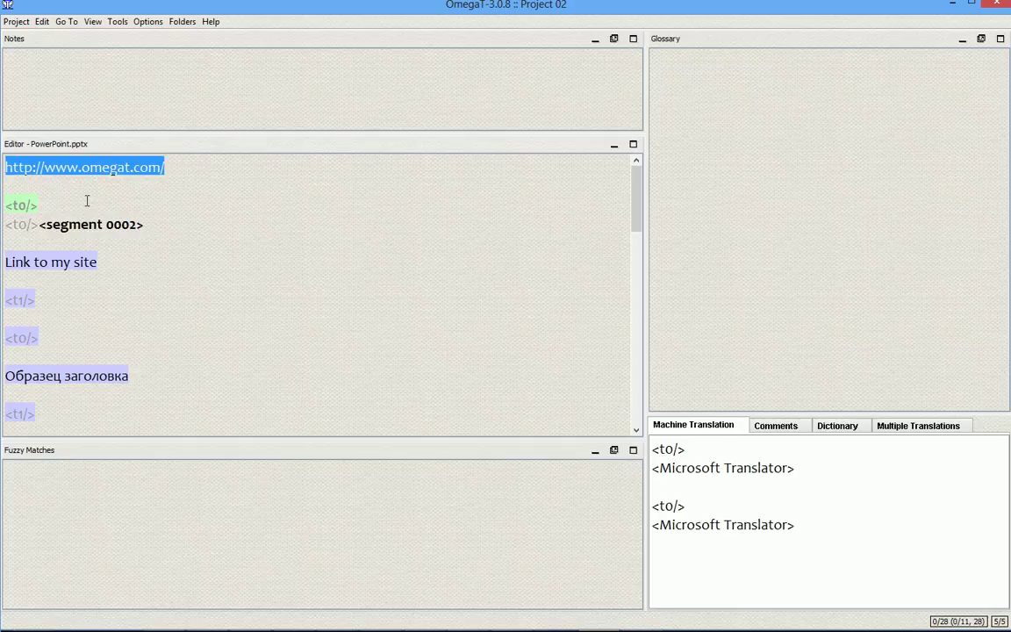
pyautogui.moveTo(102, 262); pyautogui.dragTo(5, 261)
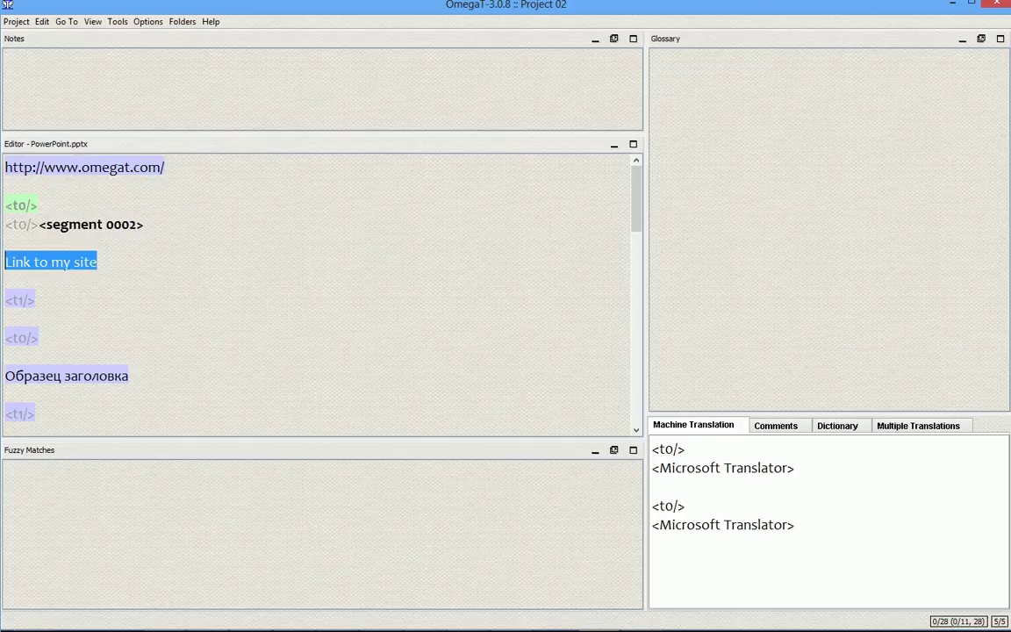
pyautogui.click(73, 262)
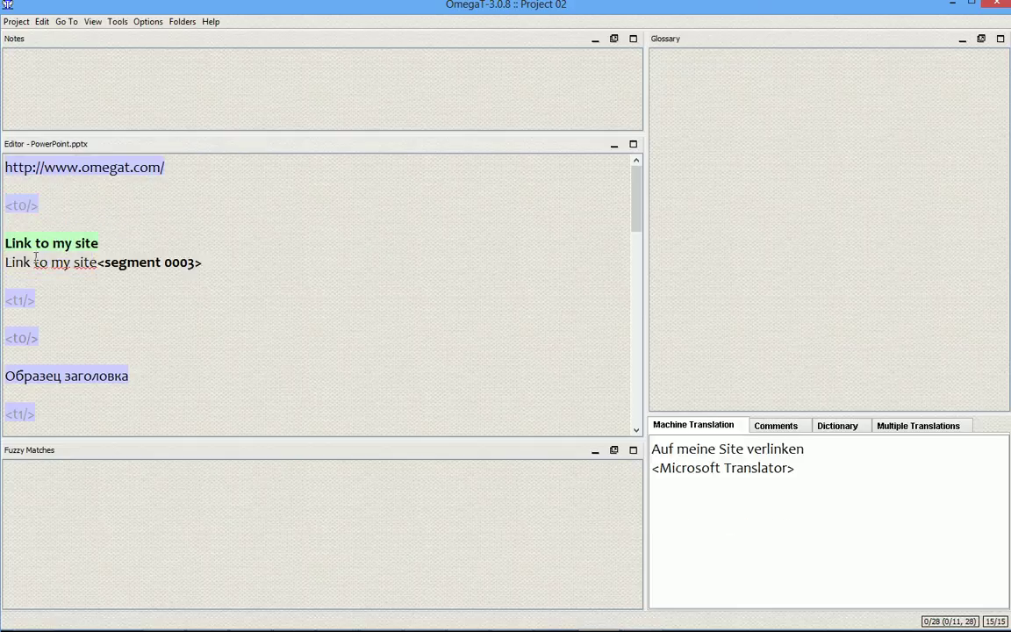
pyautogui.hotkey('ctrl', 'm')
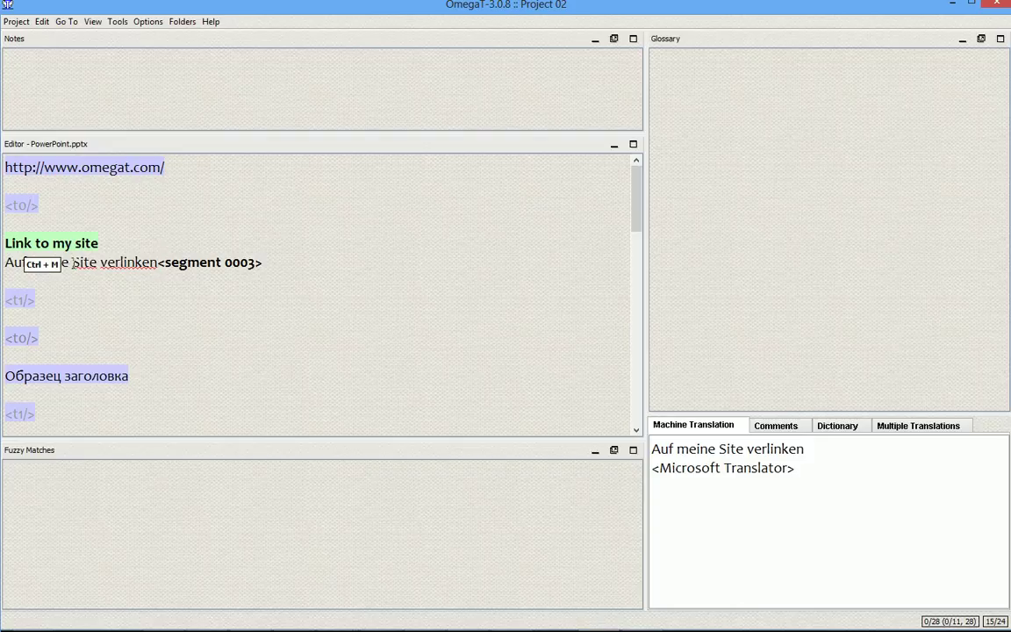
pyautogui.hotkey('ctrl', 'Return')
pyautogui.hotkey('ctrl', 'Return')
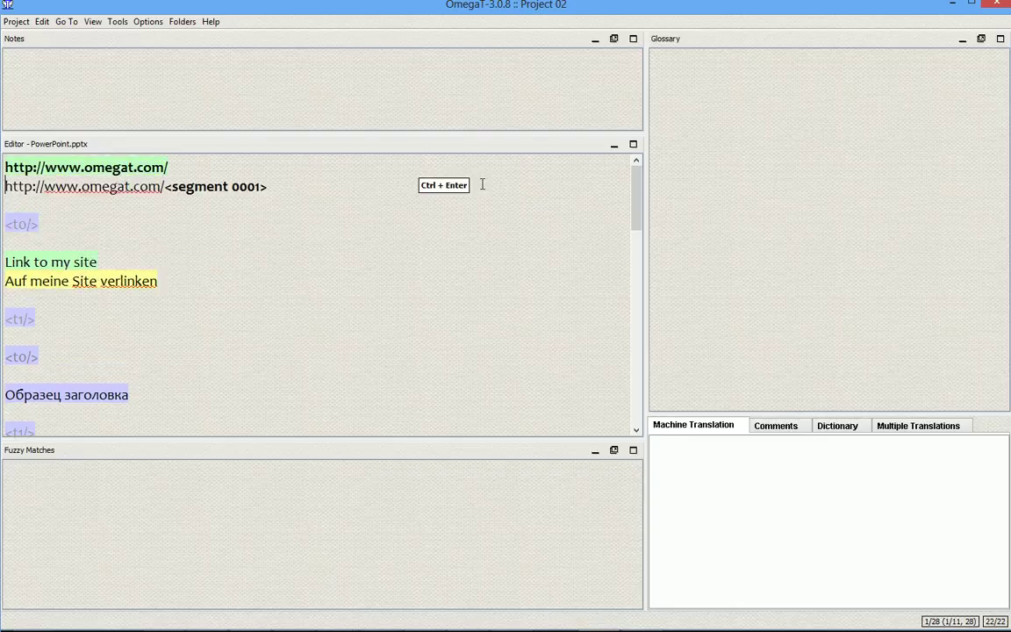
pyautogui.press('End')
pyautogui.press('Left')
pyautogui.hotkey('ctrl', 'shift', 'Left')
pyautogui.press('End')
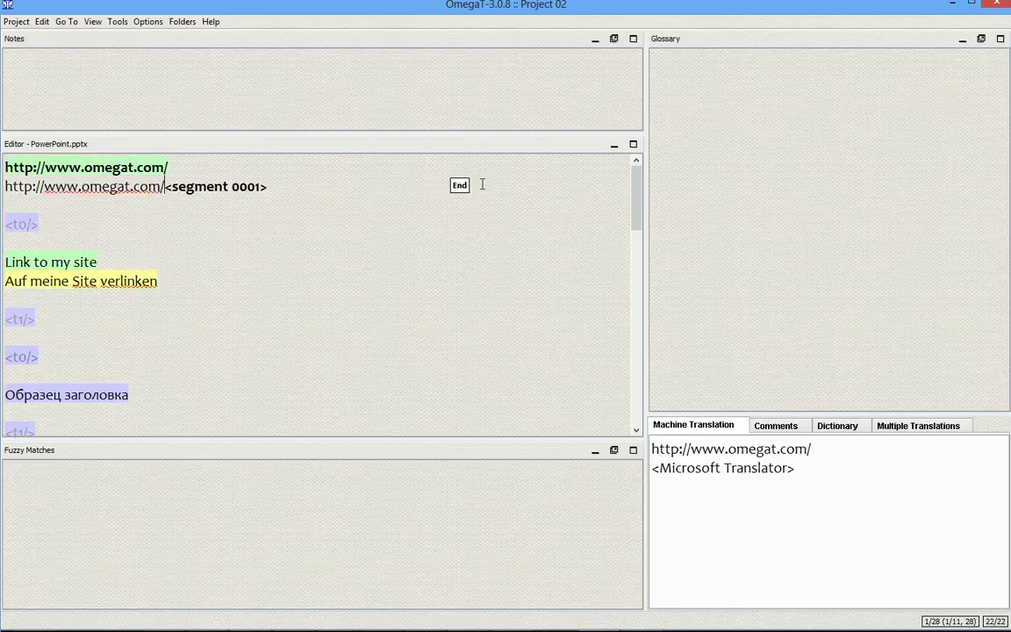
pyautogui.press('Left')
pyautogui.press('BackSpace')
pyautogui.press('BackSpace')
pyautogui.press('BackSpace')
pyautogui.write('de')
pyautogui.press('End')
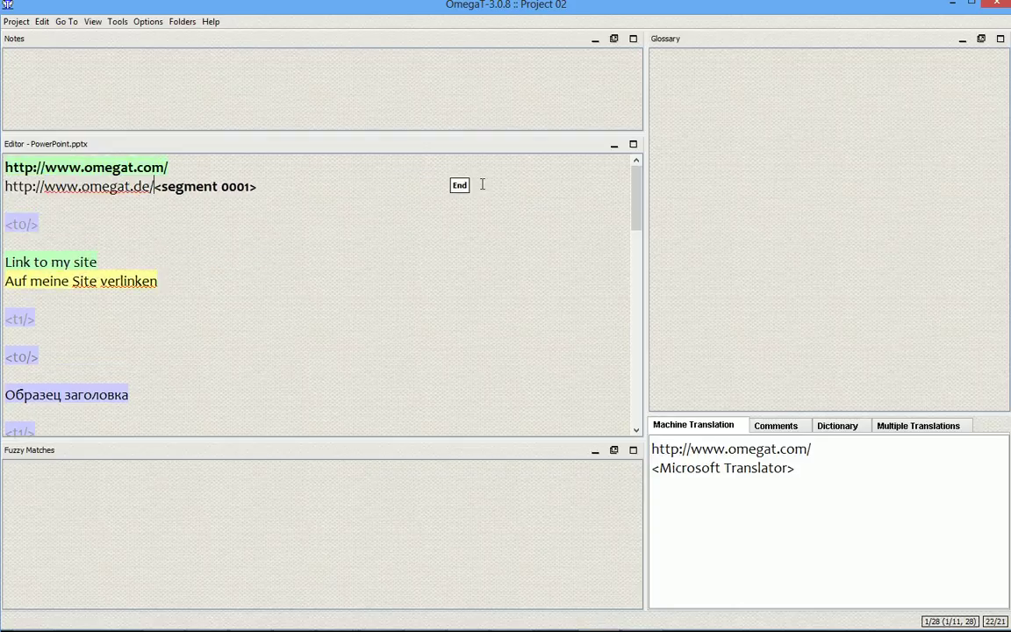
pyautogui.press('Return')
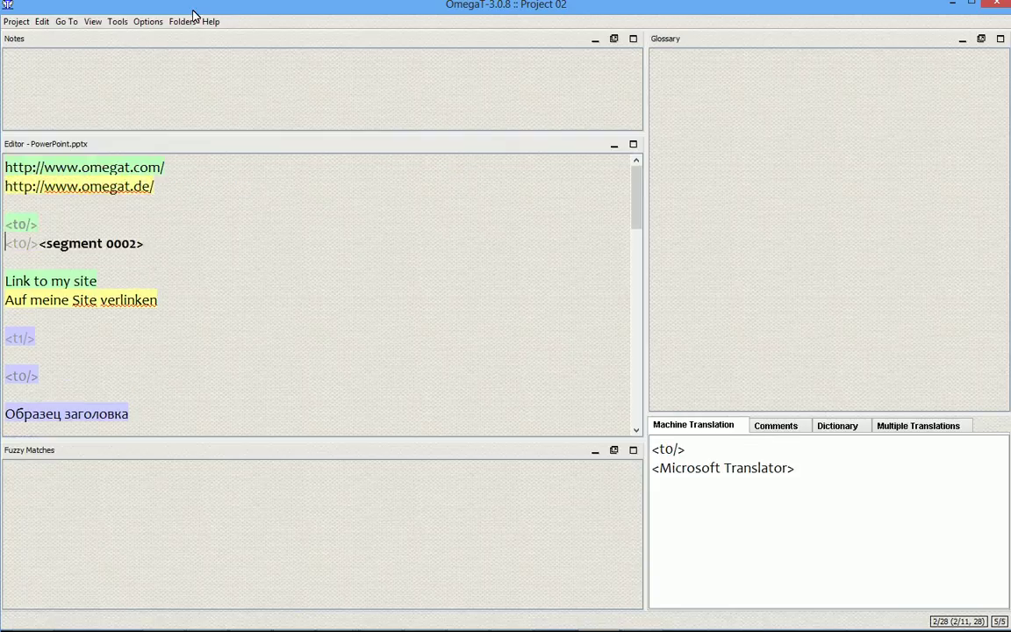
# Create the translated documents and open PowerPoint.pptx from the project's target folder in PowerPoint
pyautogui.click(17, 22)
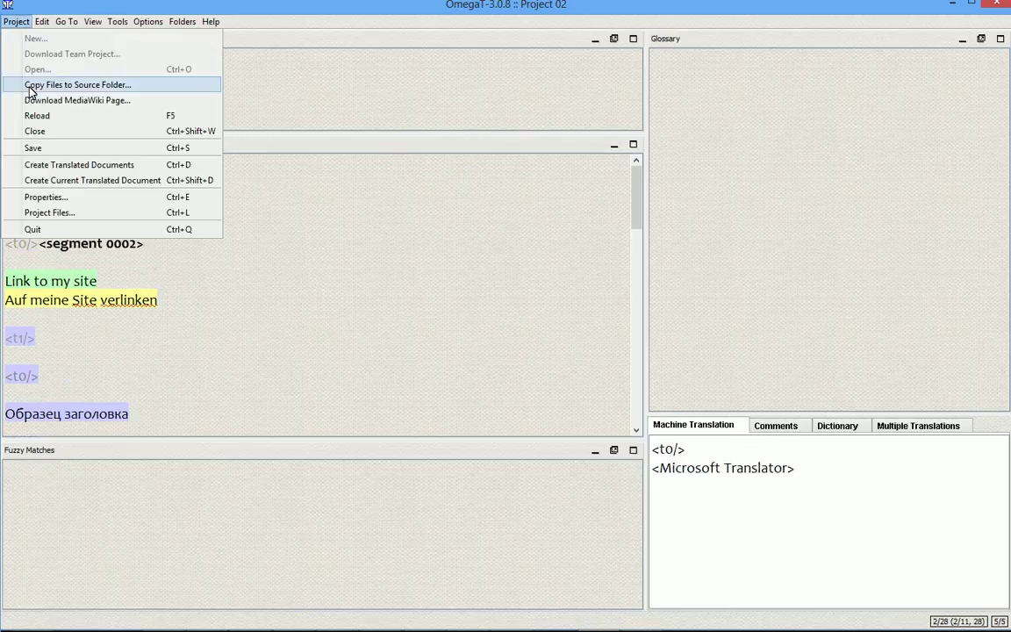
pyautogui.click(50, 167)
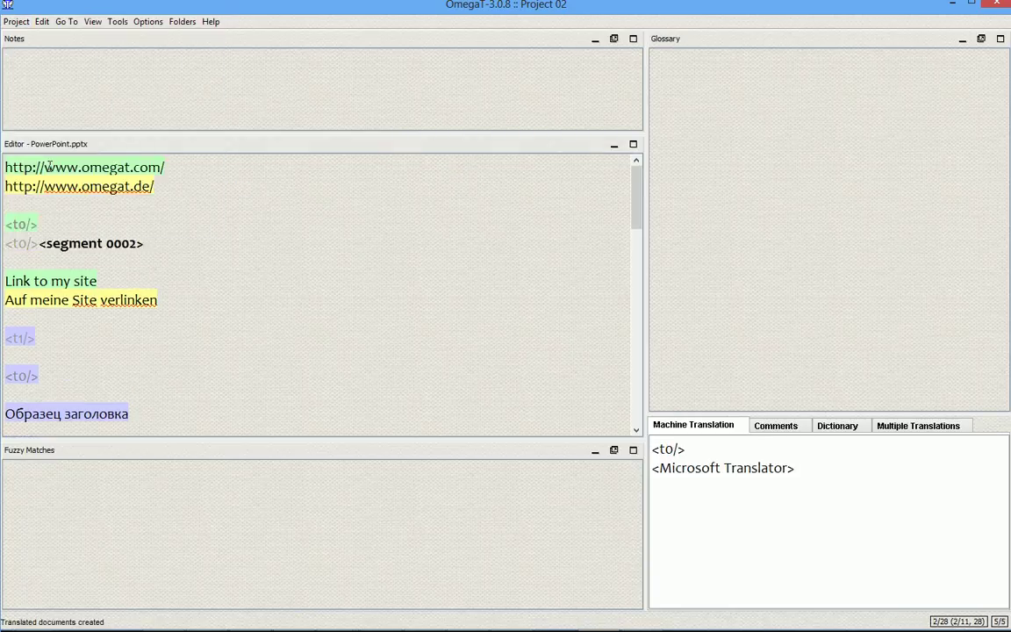
pyautogui.click(183, 21)
pyautogui.moveTo(230, 42)
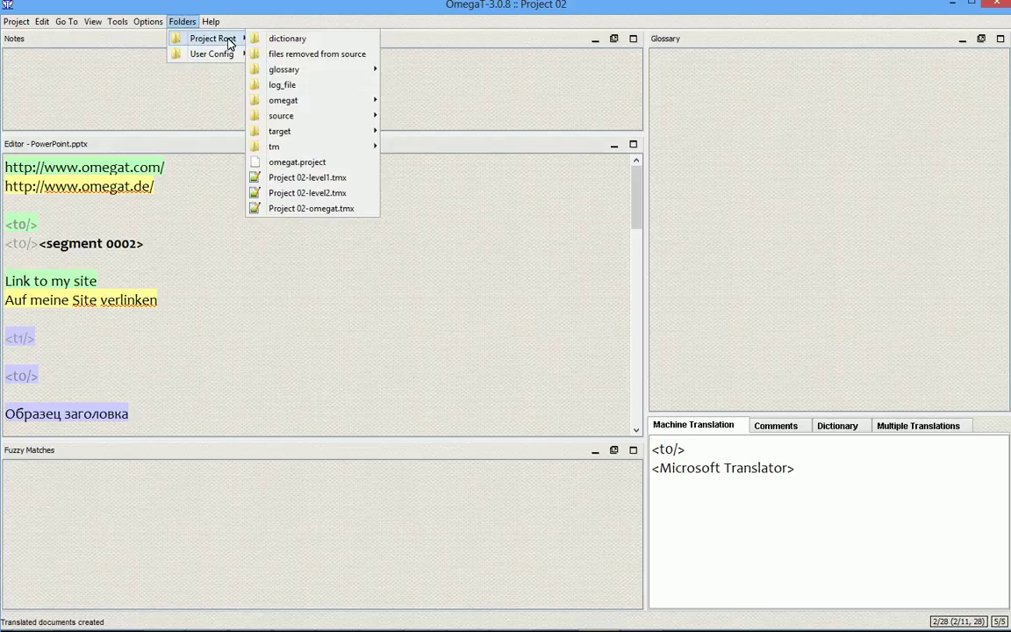
pyautogui.moveTo(360, 132)
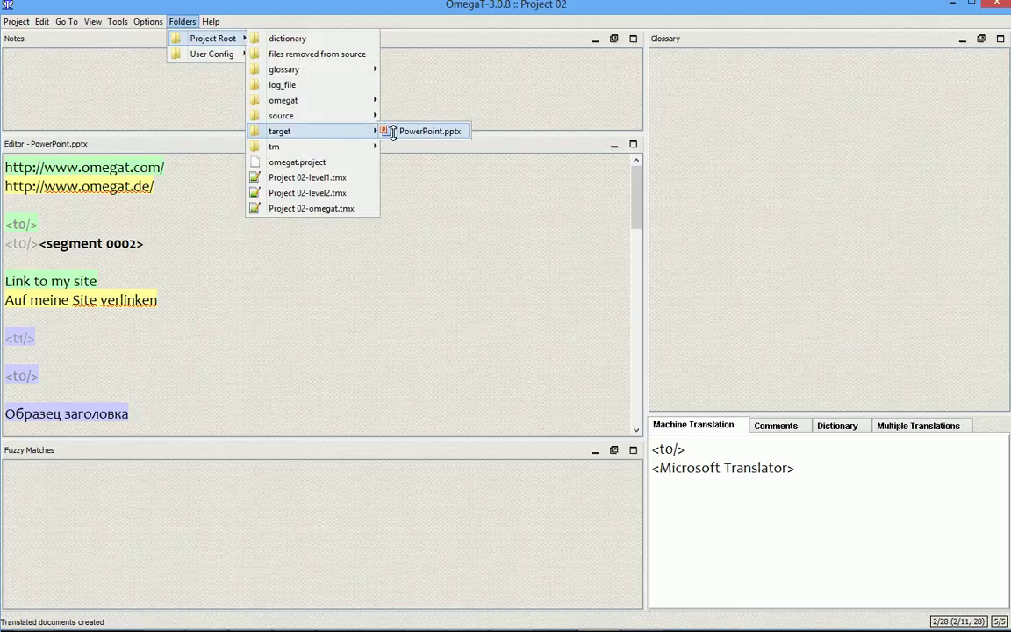
pyautogui.click(393, 132)
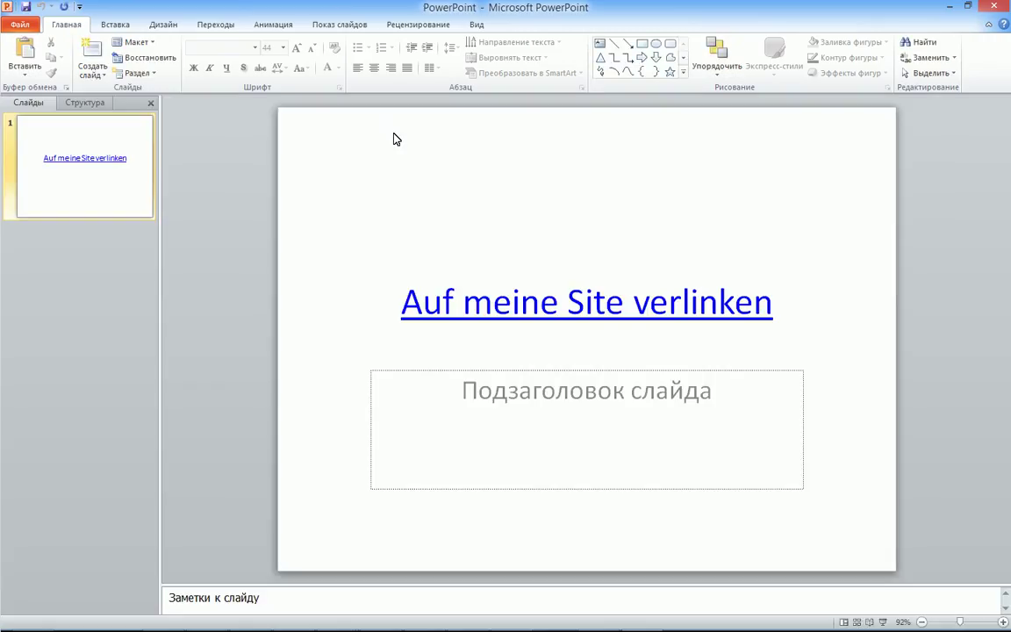
# Inspect and highlight the address behind the slide's "Auf meine Site verlinken" hyperlink, and switch back to OmegaT
pyautogui.click(544, 309)
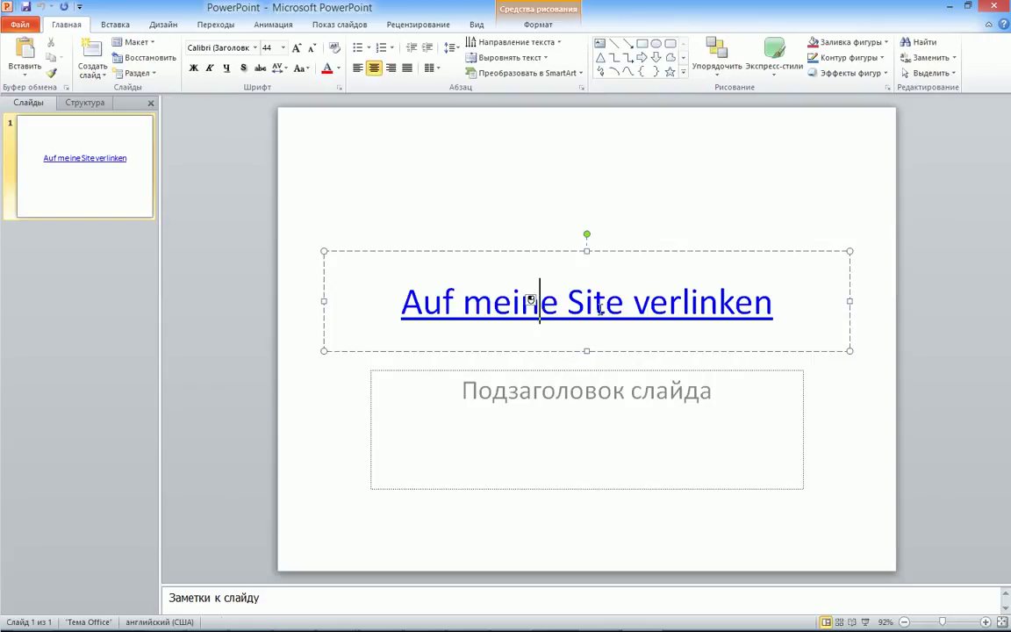
pyautogui.rightClick(587, 302)
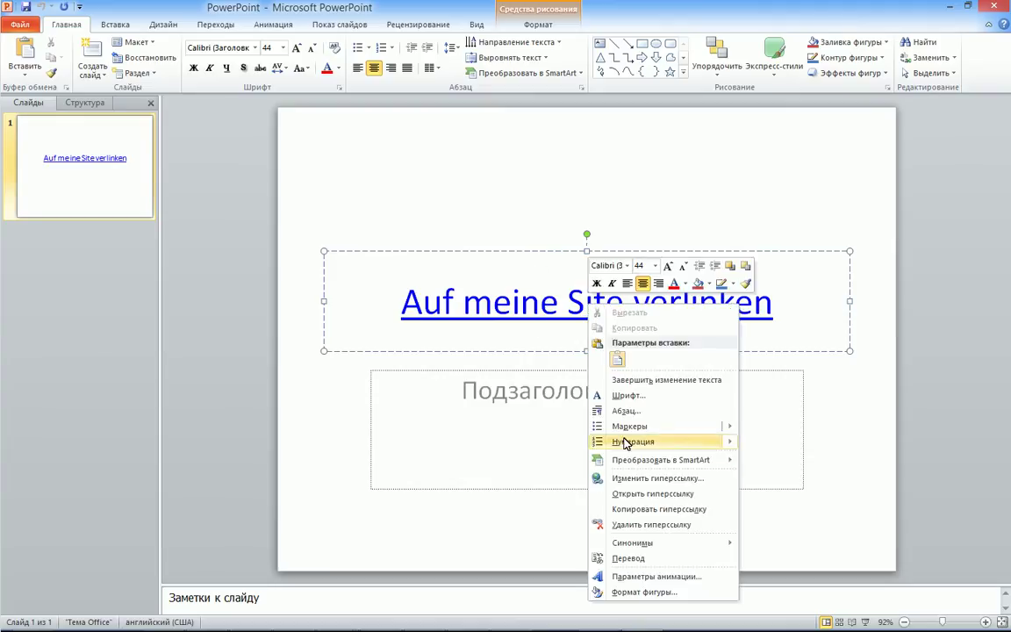
pyautogui.click(658, 479)
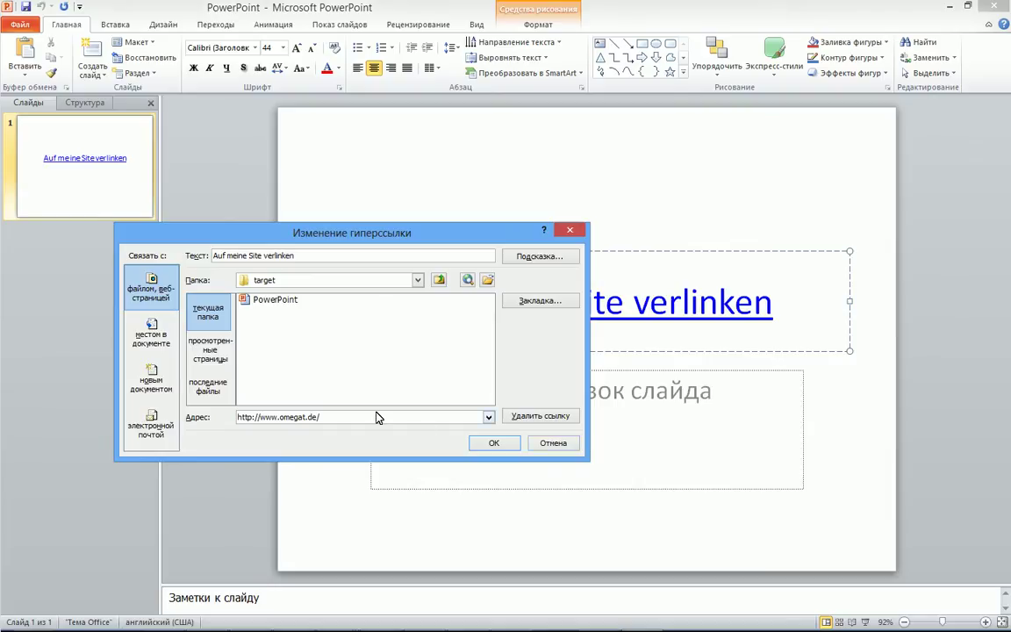
pyautogui.moveTo(384, 418); pyautogui.dragTo(206, 414)
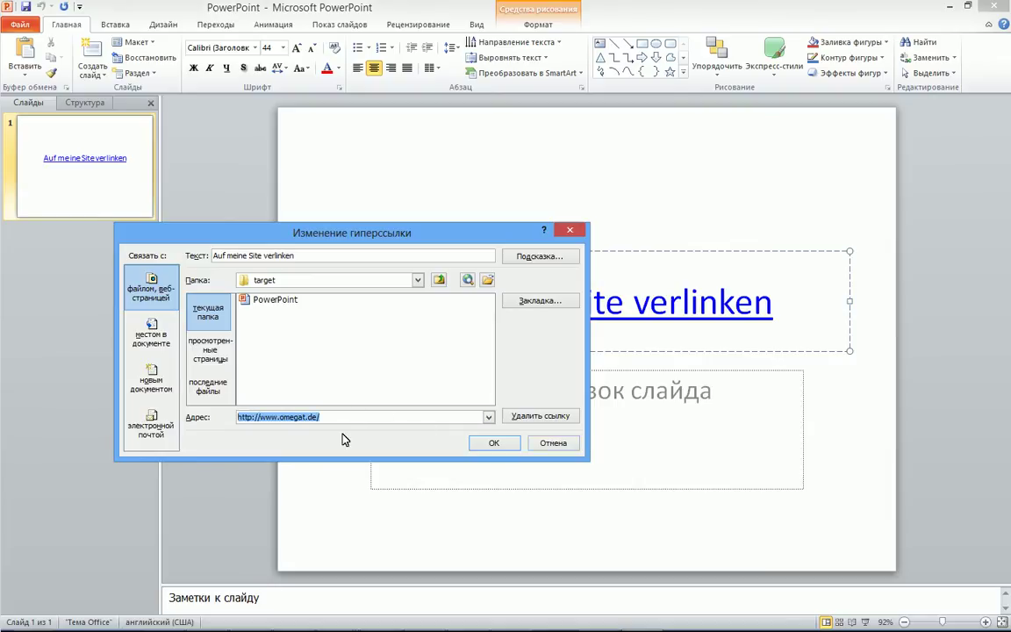
pyautogui.hotkey('alt', 'Tab')
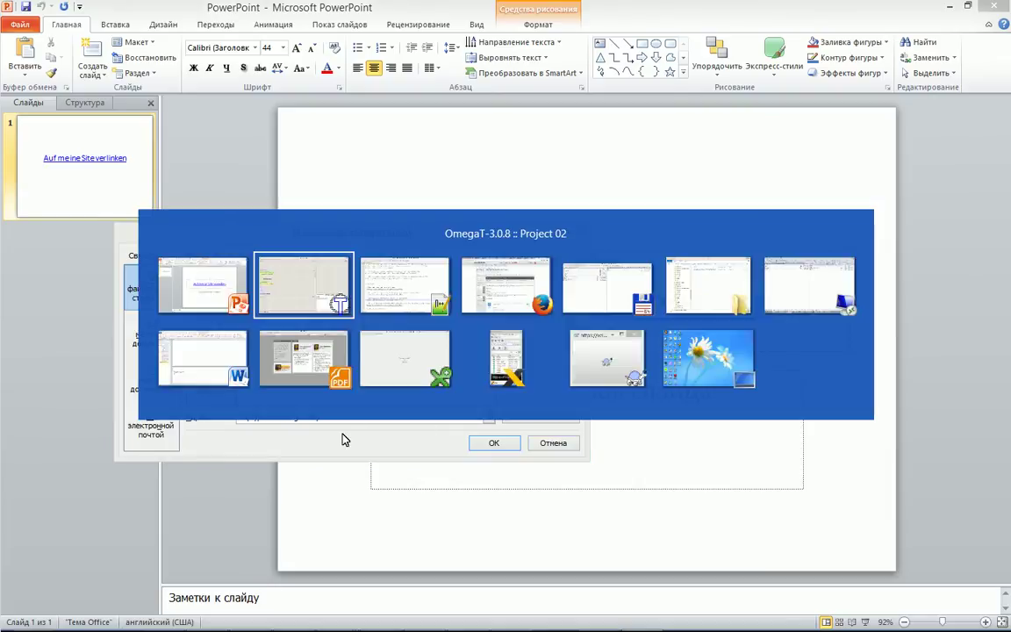